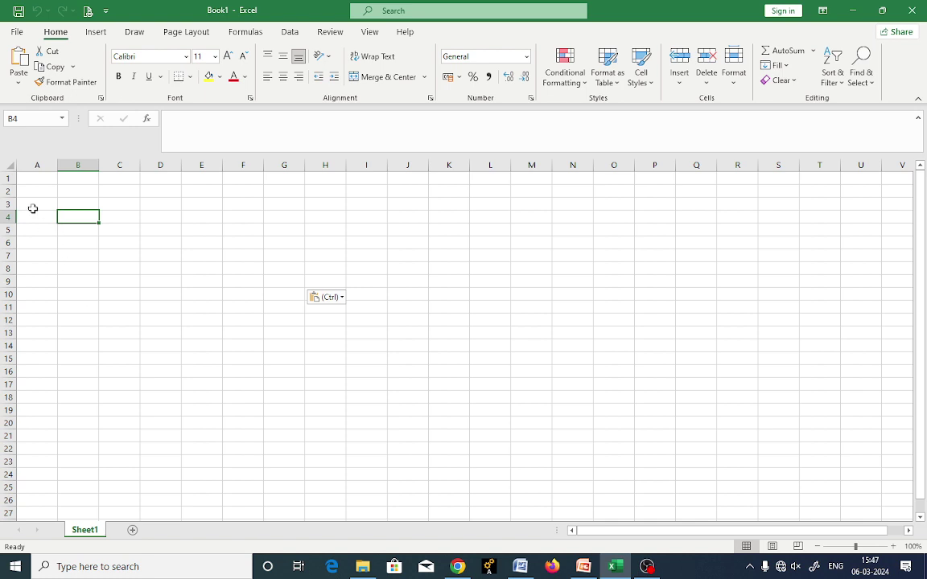
# Label A3 'A' and enter matrix A values 8, 5, 2, 3 into B2:C3
pyautogui.click(34, 205)
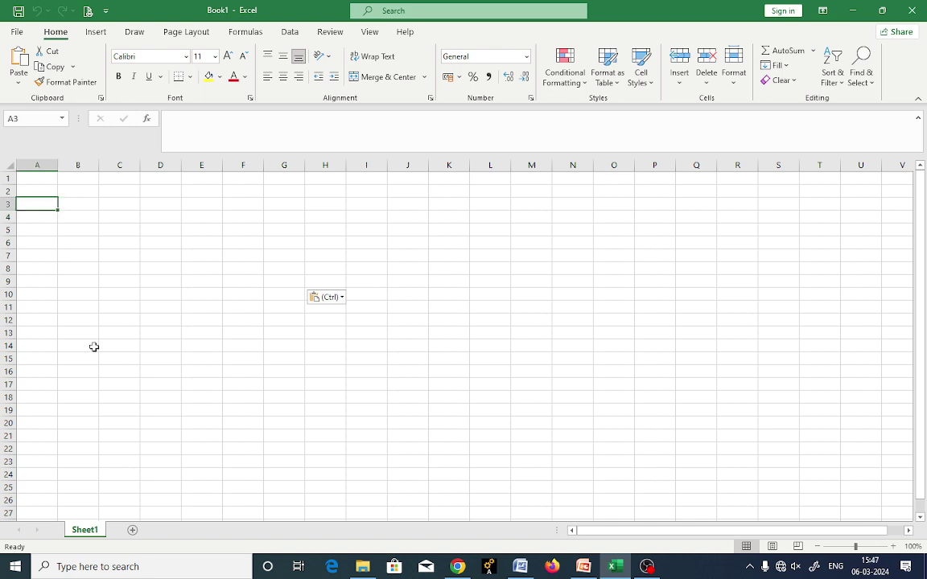
pyautogui.write('A')
pyautogui.press('Tab')
pyautogui.press('Up')
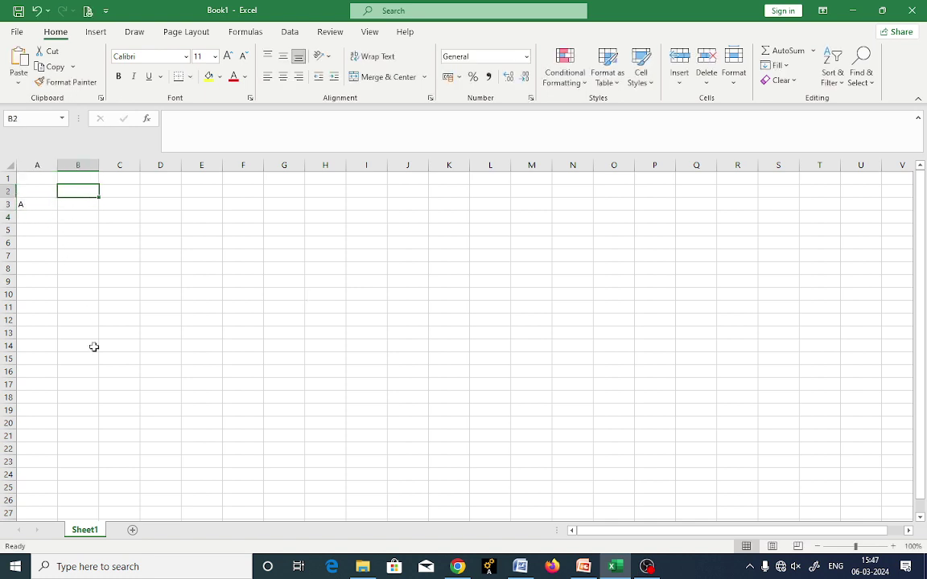
pyautogui.hotkey('alt', 'Tab')
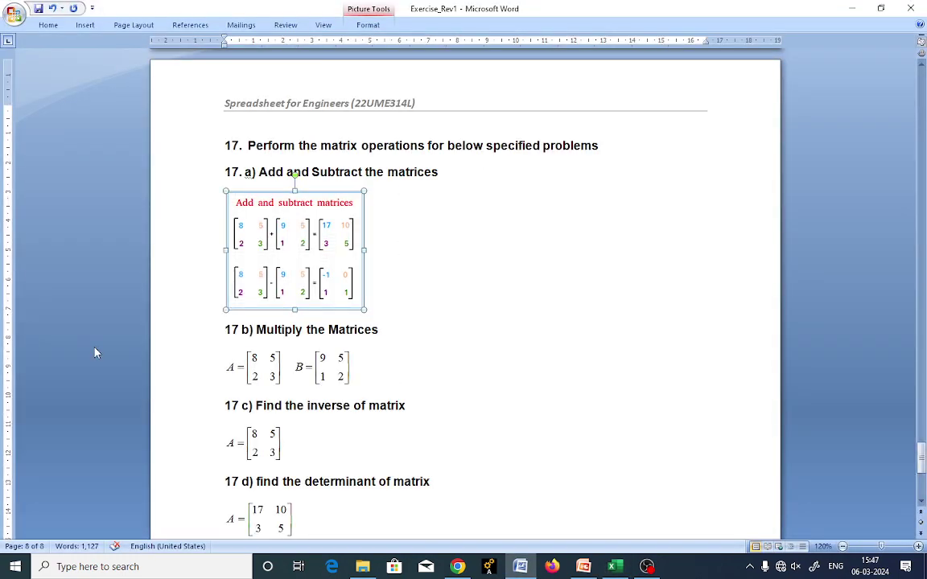
pyautogui.hotkey('alt', 'Tab')
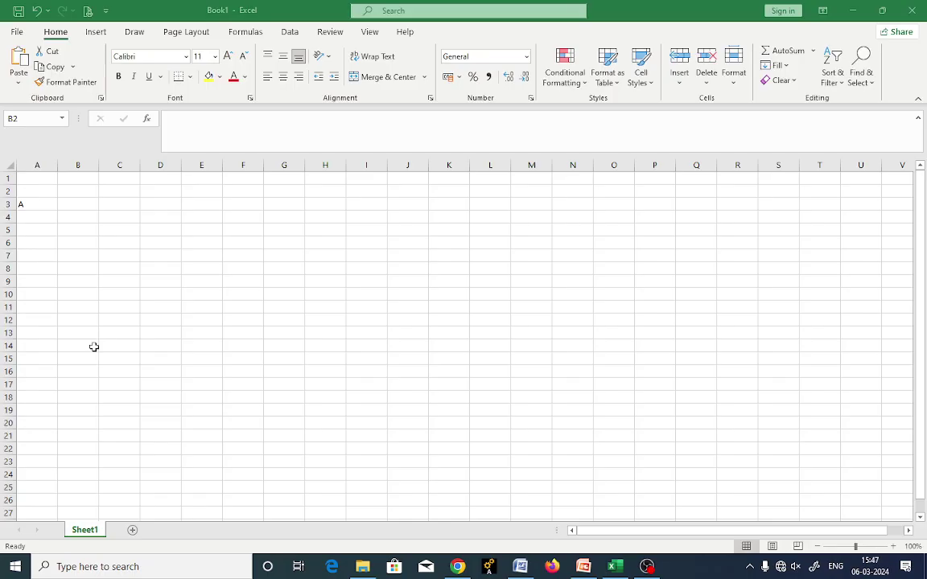
pyautogui.write('8')
pyautogui.press('Tab')
pyautogui.write('5')
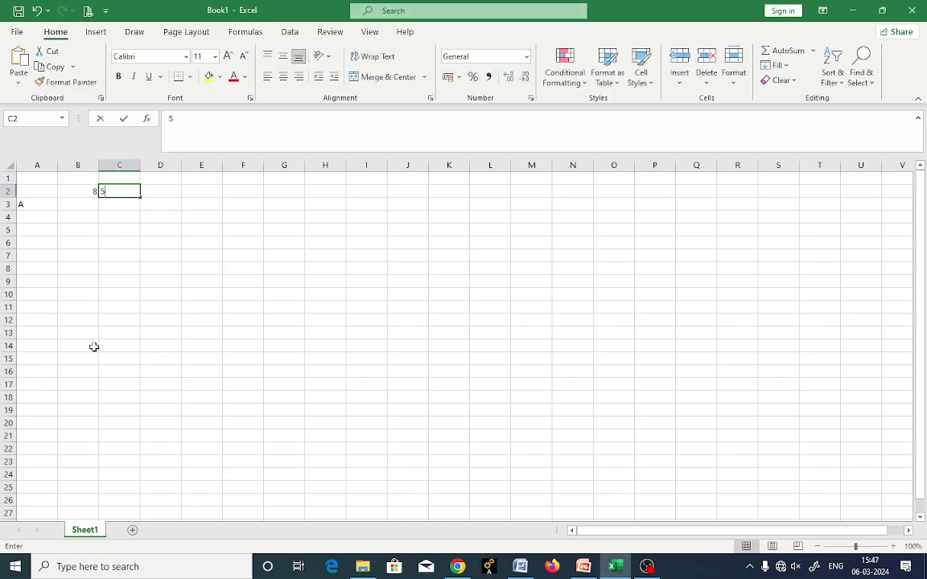
pyautogui.press('Down')
pyautogui.press('Tab')
pyautogui.write('2')
pyautogui.press('Tab')
pyautogui.press('Down')
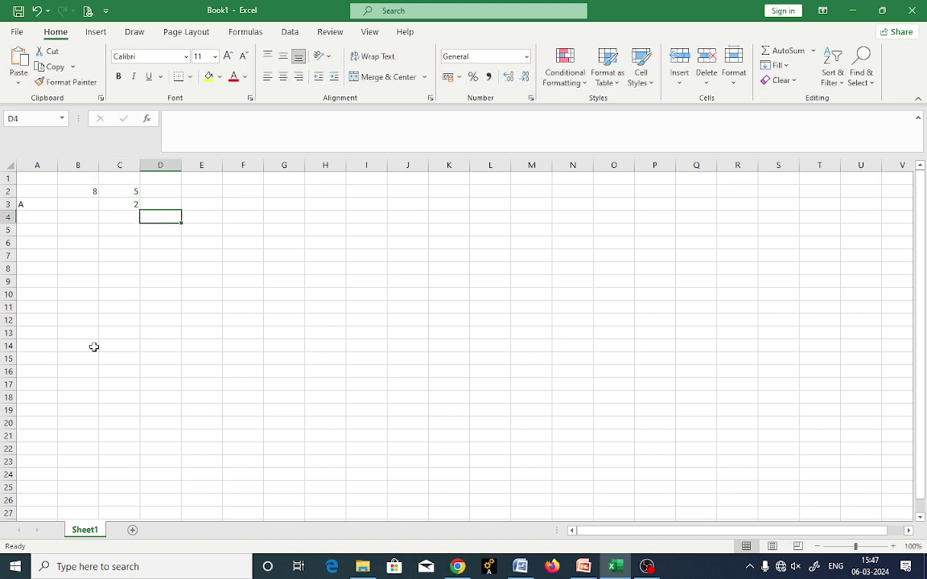
pyautogui.press('Up')
pyautogui.press('Left')
pyautogui.press('Left')
pyautogui.write('2')
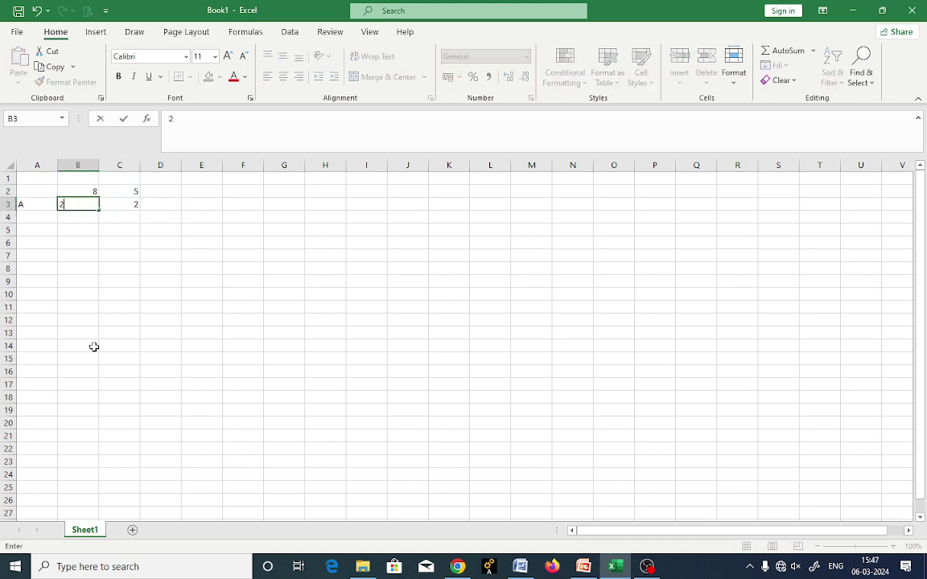
pyautogui.press('Tab')
pyautogui.write('3')
pyautogui.press('Tab')
# Label A6 'B' and enter matrix B values 9, 5, 1, 2 into B5:C6
pyautogui.press('Down')
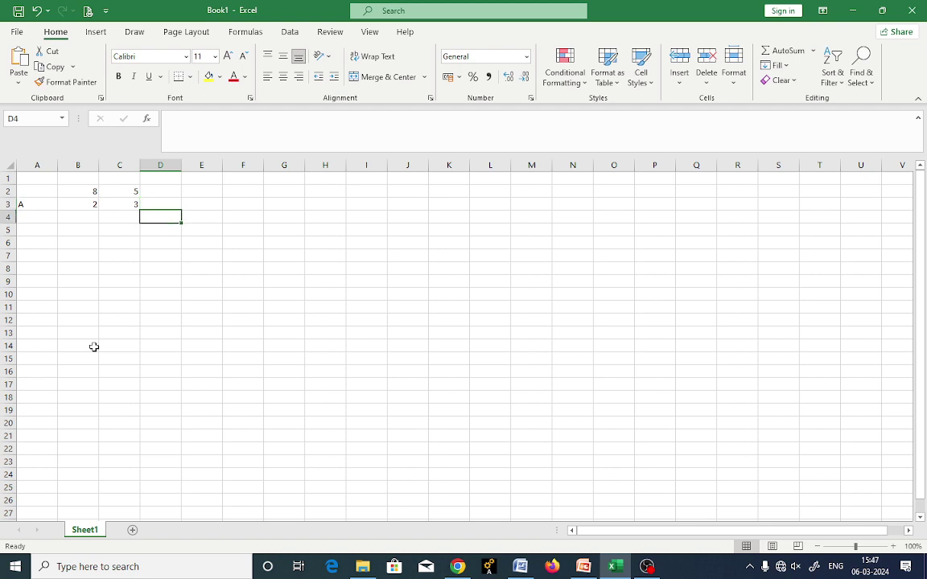
pyautogui.press('Down')
pyautogui.press('Left')
pyautogui.press('Left')
pyautogui.press('Down')
pyautogui.press('Left')
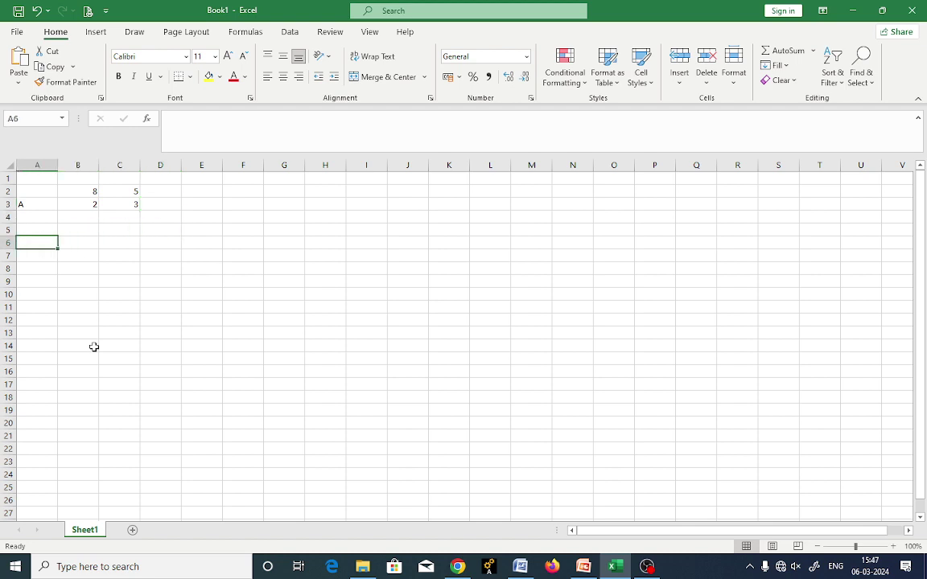
pyautogui.write('B')
pyautogui.press('Tab')
pyautogui.press('Tab')
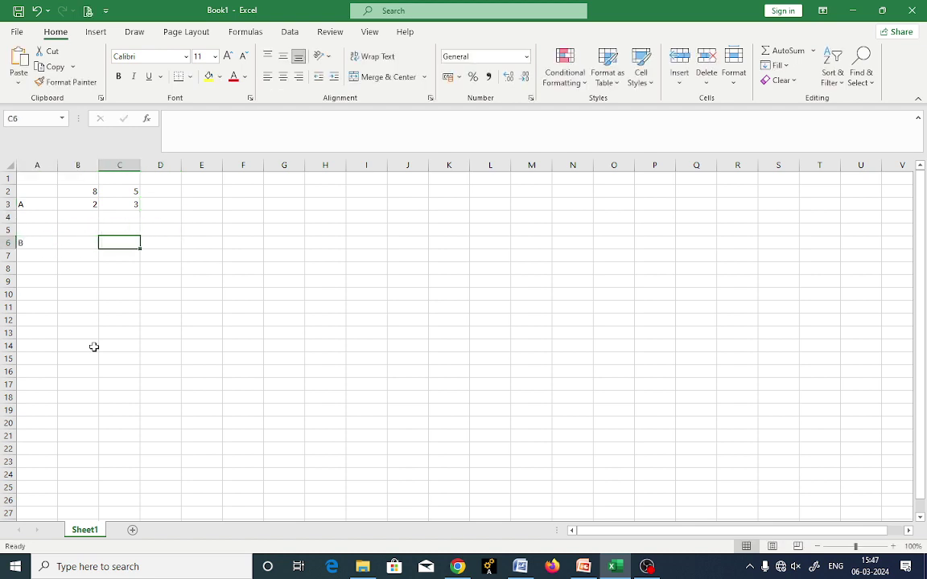
pyautogui.hotkey('alt', 'Tab')
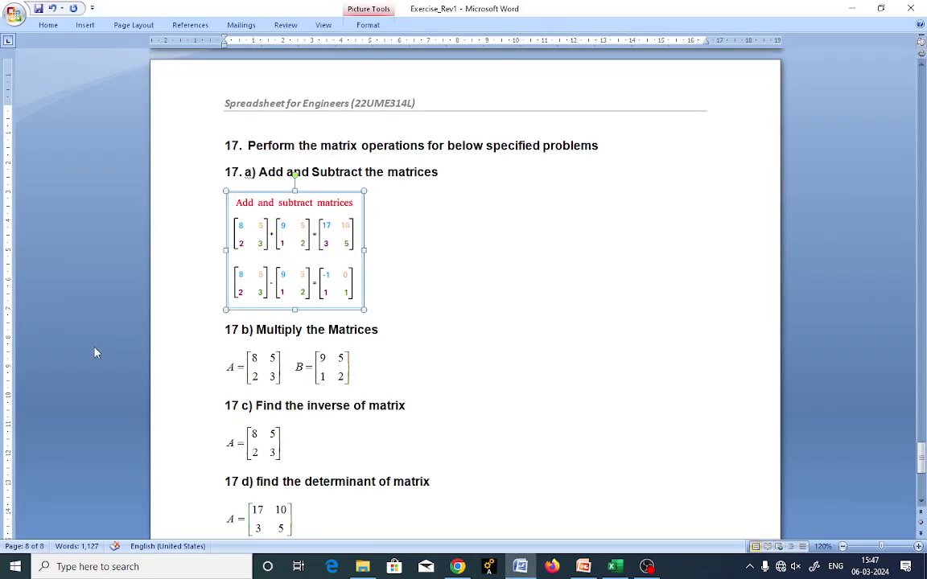
pyautogui.hotkey('alt', 'Tab')
pyautogui.write('9')
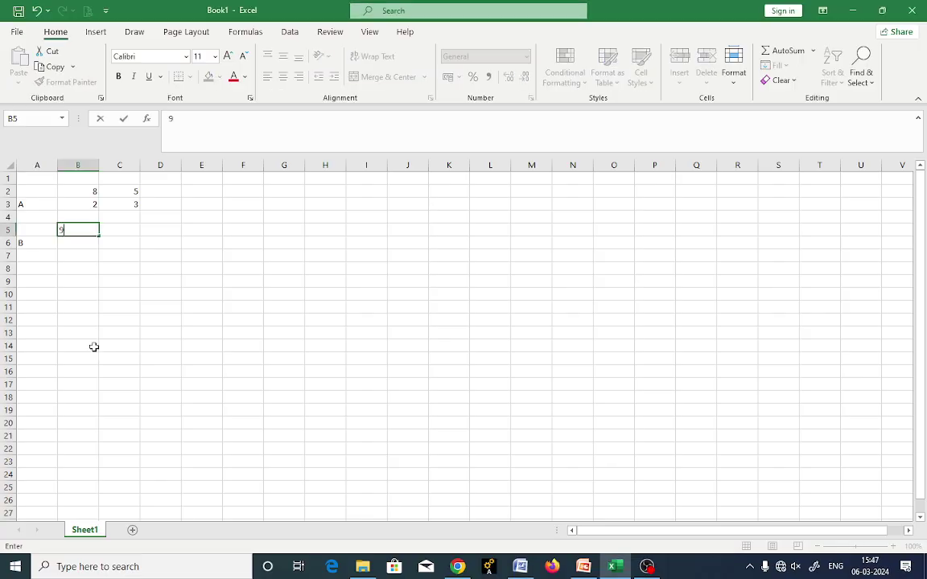
pyautogui.press('Tab')
pyautogui.write('5')
pyautogui.press('Return')
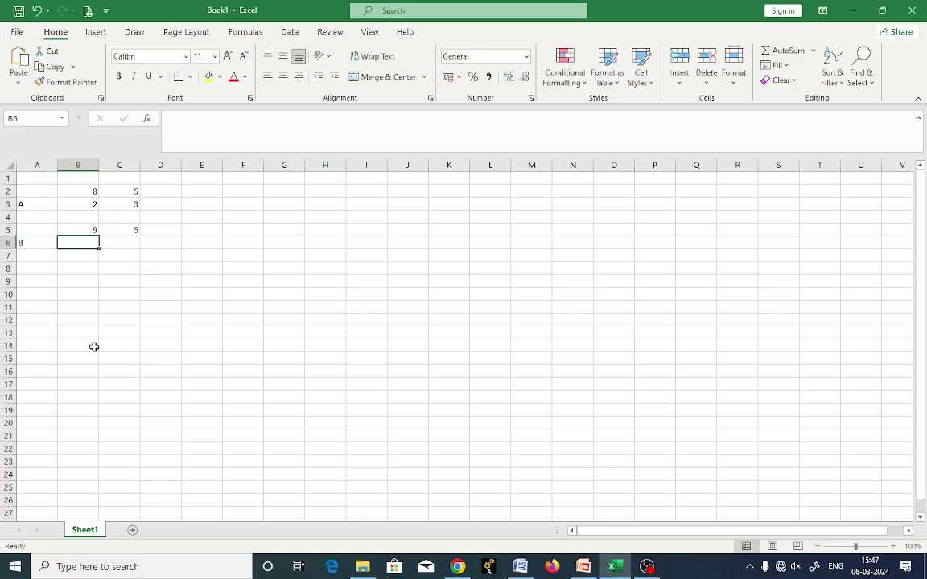
pyautogui.write('1')
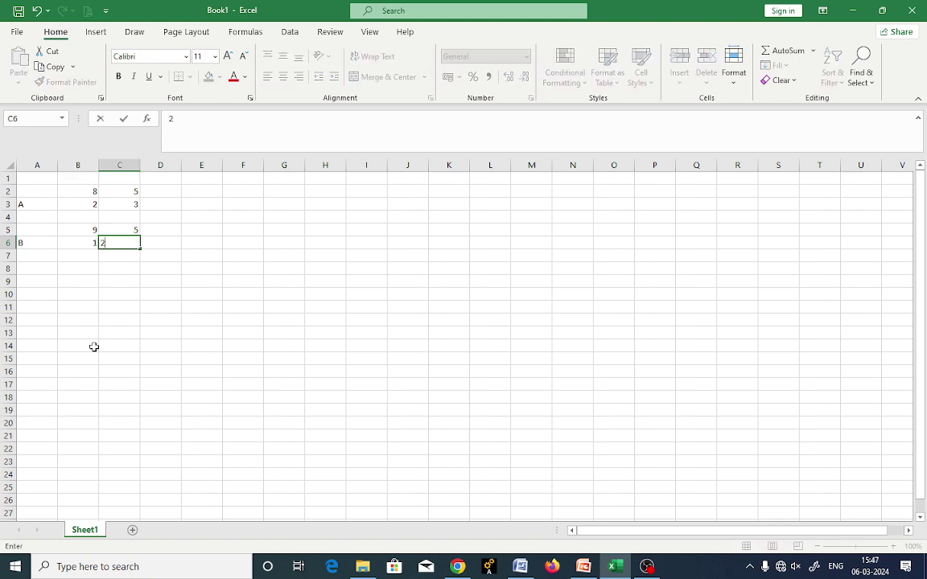
pyautogui.hotkey('alt', 'Tab')
pyautogui.hotkey('alt', 'Tab')
pyautogui.press('Tab')
pyautogui.write('2')
pyautogui.press('Up')
pyautogui.press('Up')
pyautogui.press('Left')
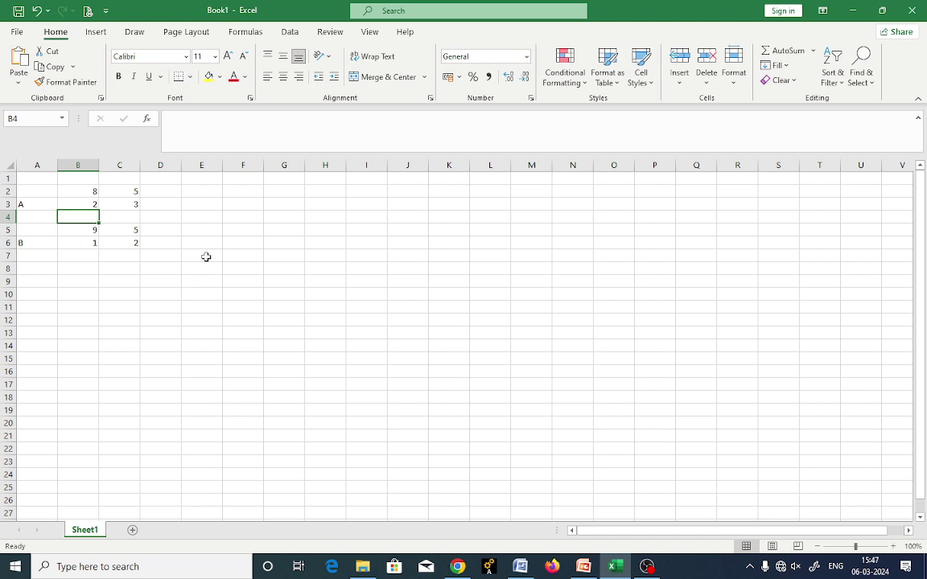
# Apply All Borders to matrix A in B2:C3 and matrix B in B5:C6
pyautogui.moveTo(68, 197); pyautogui.dragTo(121, 205)
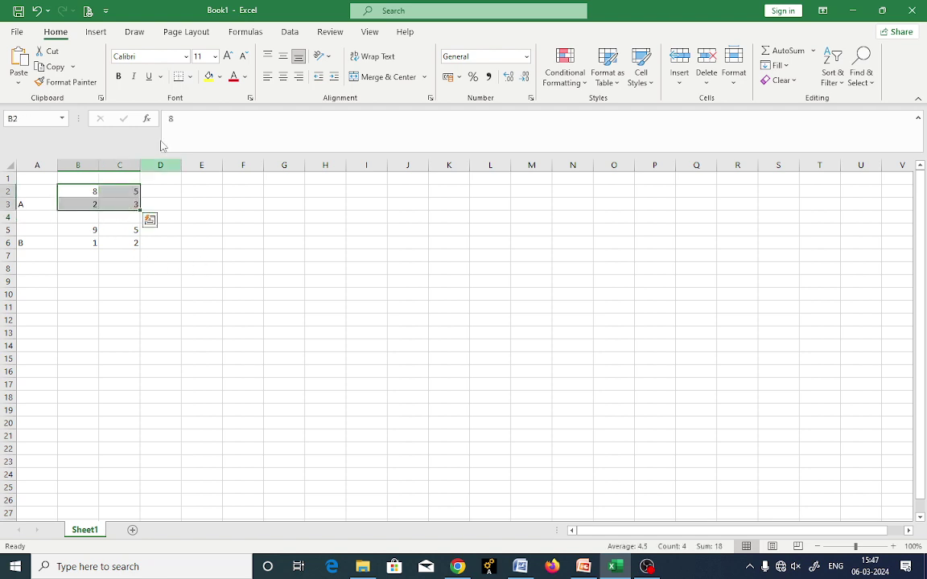
pyautogui.click(189, 76)
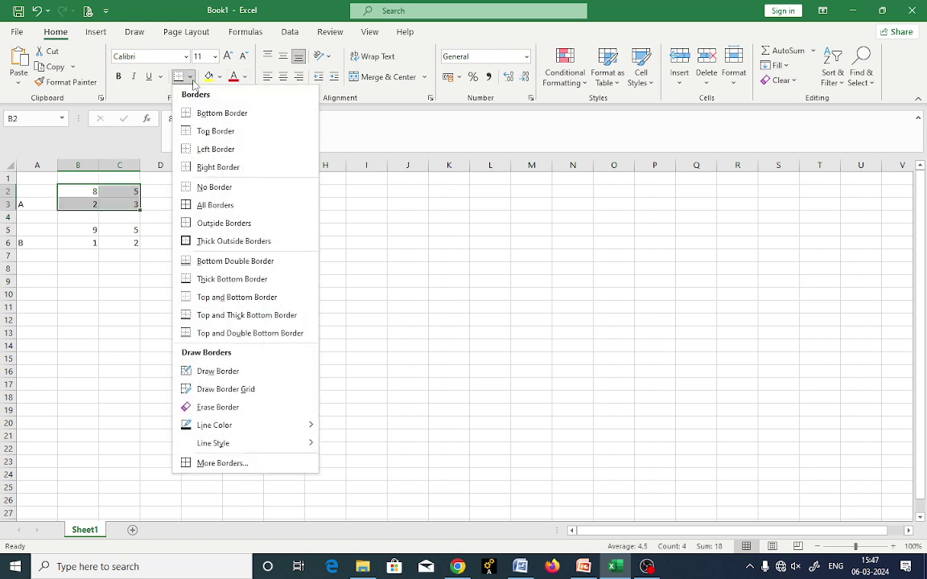
pyautogui.click(185, 204)
pyautogui.moveTo(96, 231); pyautogui.dragTo(129, 243)
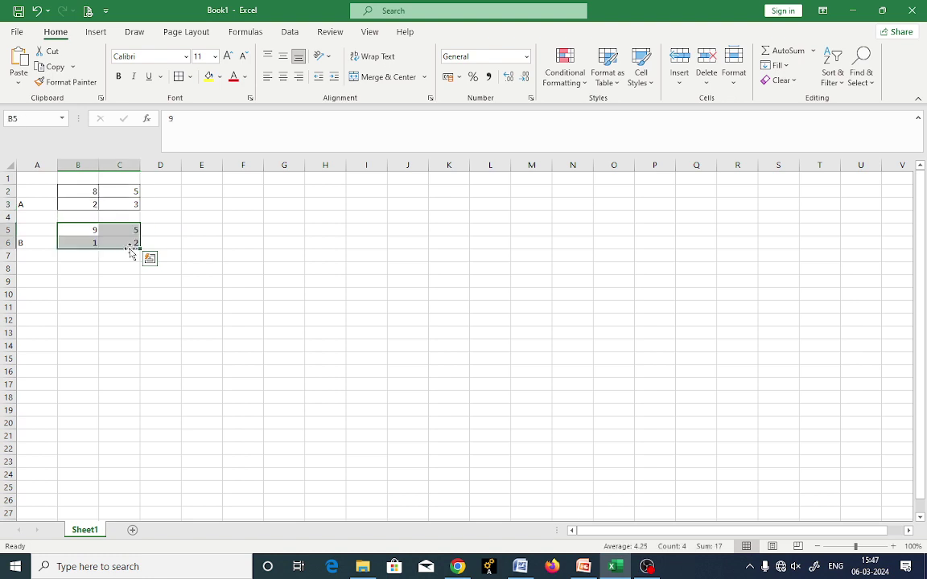
pyautogui.click(178, 76)
pyautogui.click(246, 253)
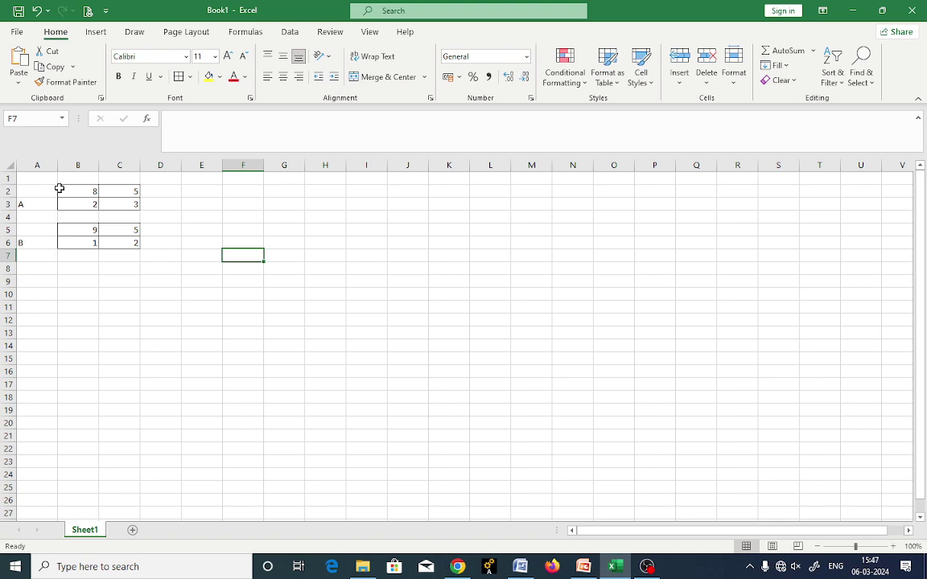
# Review the Matrix Operations and Matrix Addition and Subtraction slides in PowerPoint, then minimize it
pyautogui.click(613, 569)
pyautogui.click(82, 149)
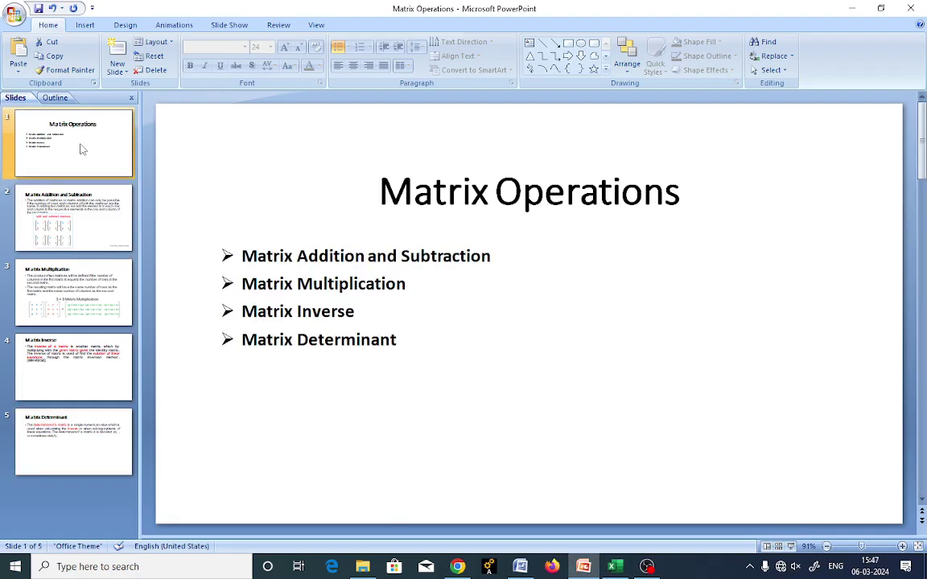
pyautogui.click(76, 200)
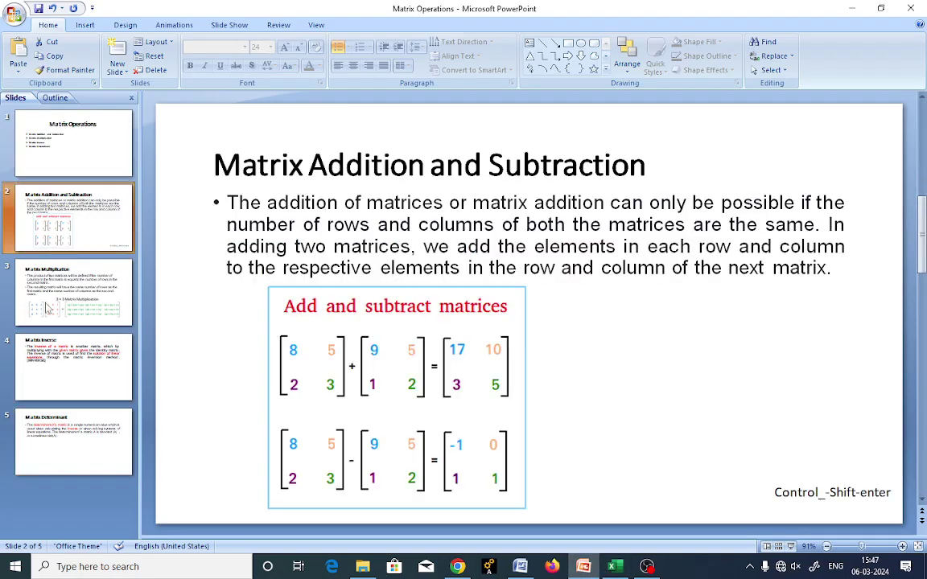
pyautogui.click(848, 8)
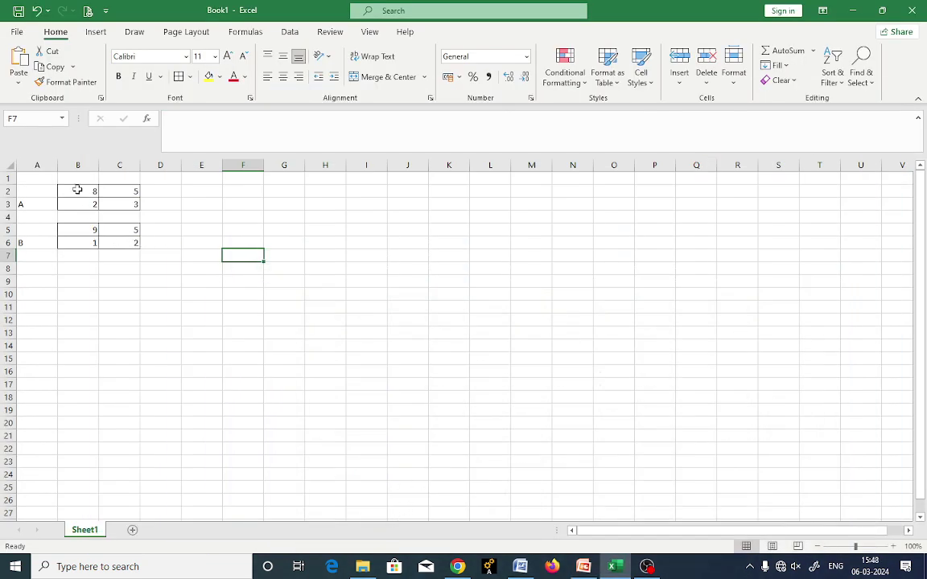
# Name the matrix A range B2:C3 'AMAT' via the Name Box
pyautogui.moveTo(77, 189); pyautogui.dragTo(127, 203)
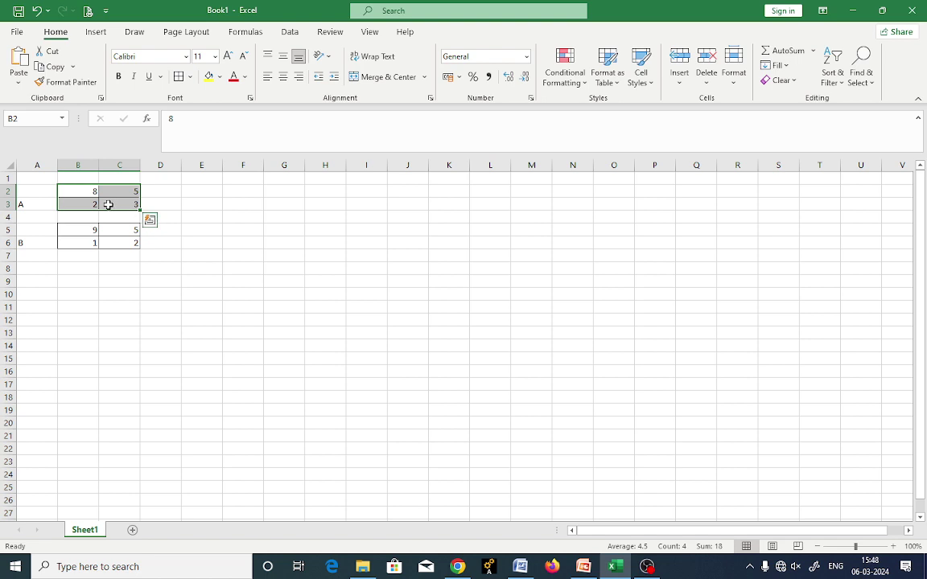
pyautogui.click(25, 119)
pyautogui.write('AMAT')
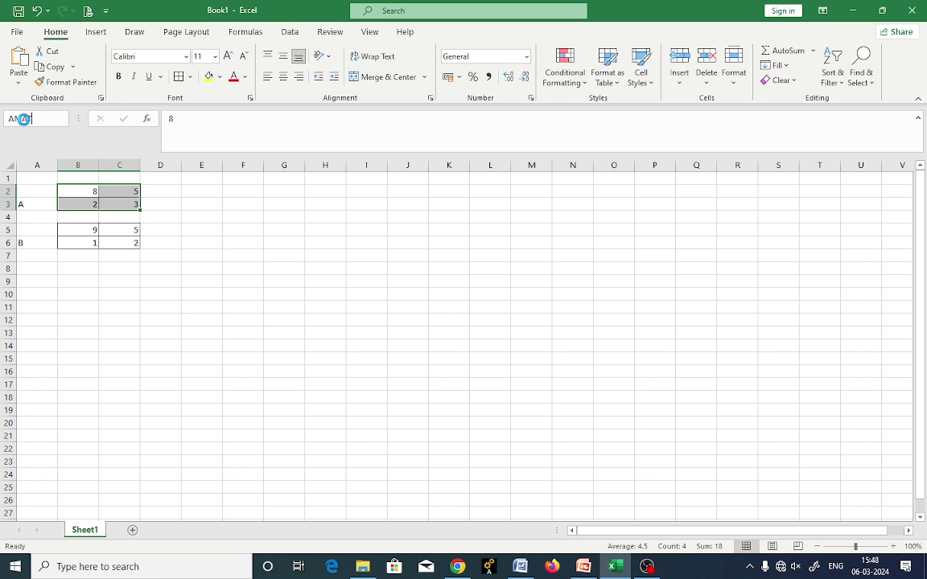
pyautogui.press('Return')
pyautogui.click(160, 410)
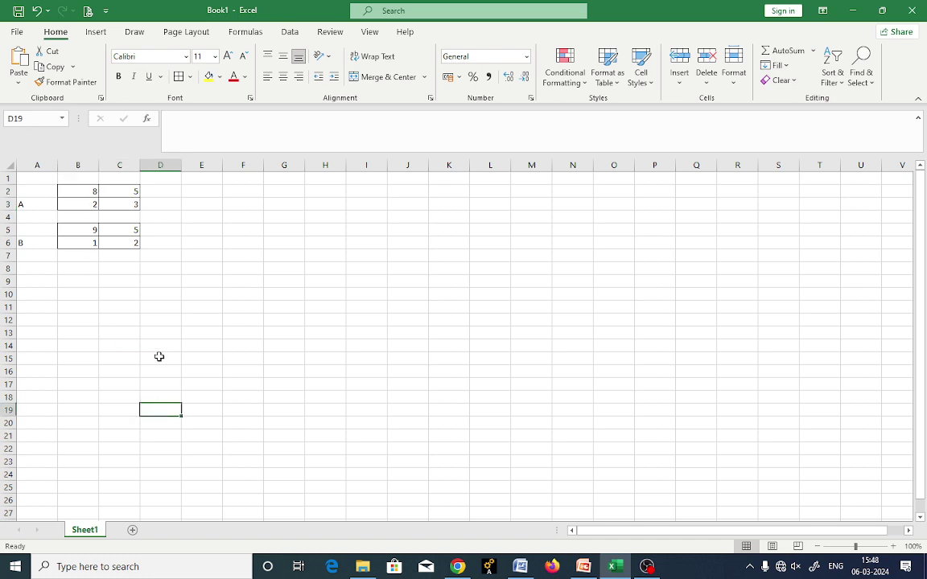
# Name the matrix B range B5:C6 'BMAT' via the Name Box
pyautogui.moveTo(79, 229); pyautogui.dragTo(124, 240)
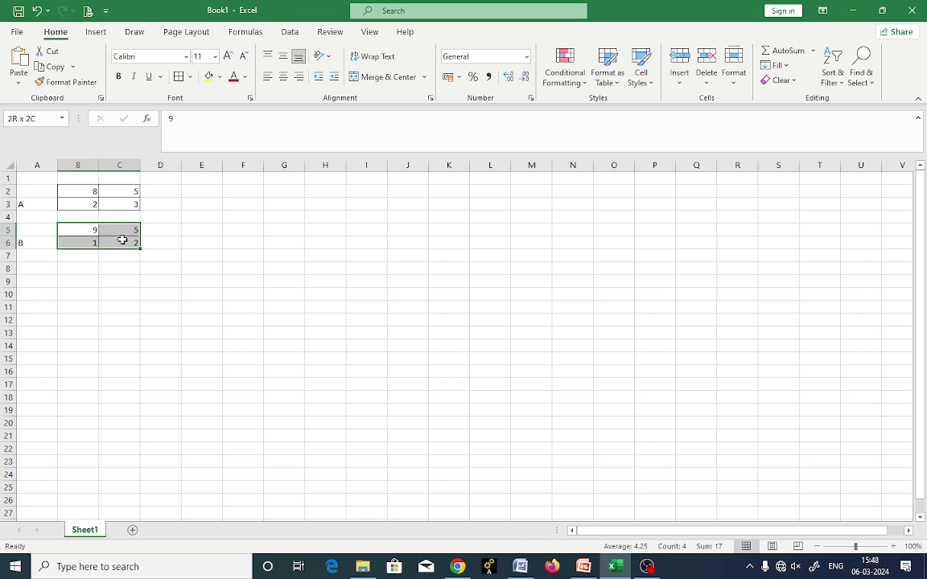
pyautogui.click(23, 118)
pyautogui.write('B')
pyautogui.press('Return')
pyautogui.press('Return')
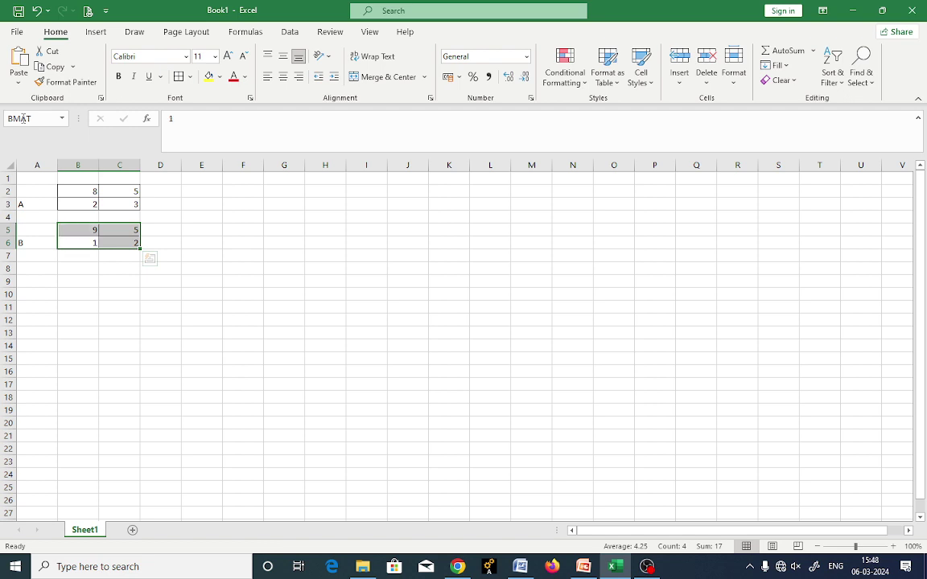
pyautogui.click(275, 383)
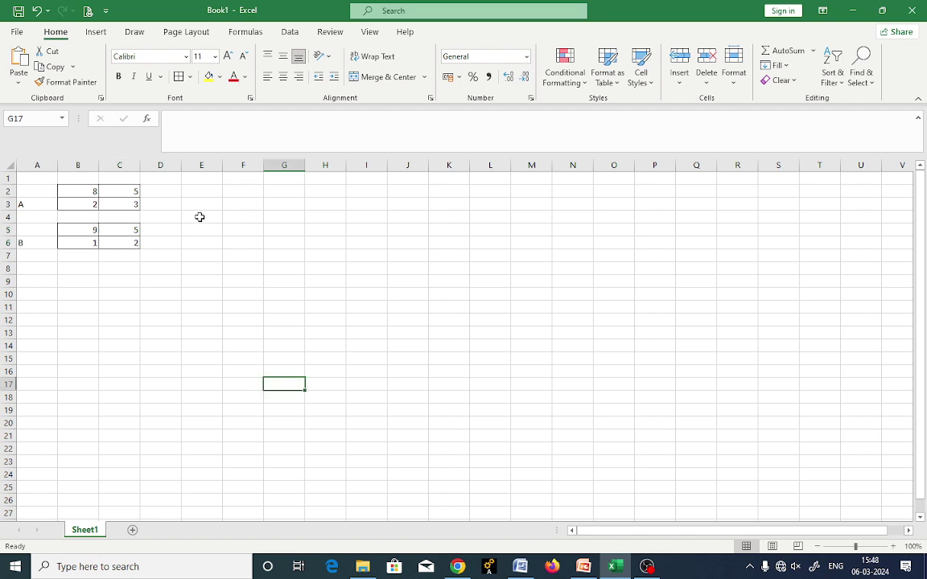
pyautogui.moveTo(199, 218); pyautogui.dragTo(236, 230)
# Enter =AMAT+BMAT as an array formula in E4:F5, giving 17, 10; 3, 5
pyautogui.click(174, 122)
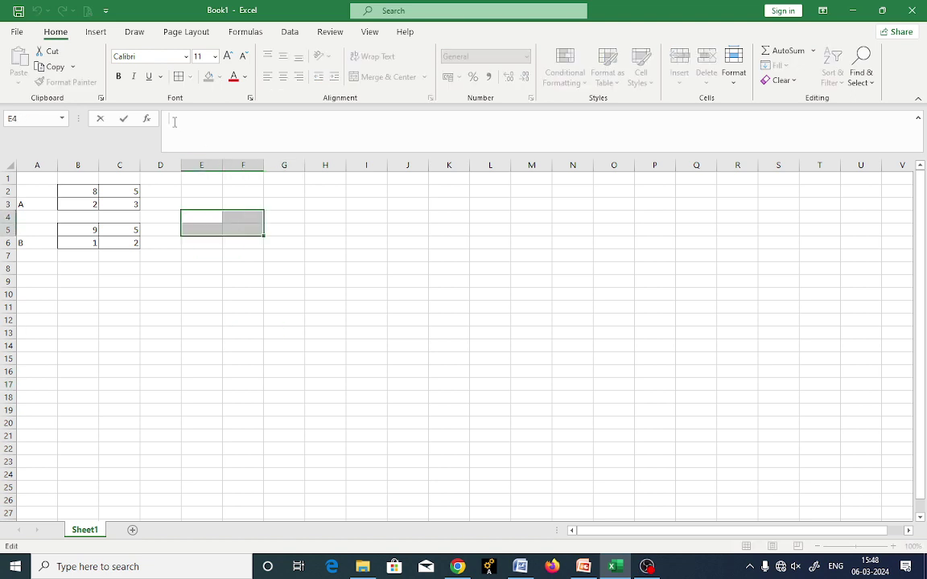
pyautogui.write('AM')
pyautogui.press('BackSpace')
pyautogui.press('BackSpace')
pyautogui.write('M')
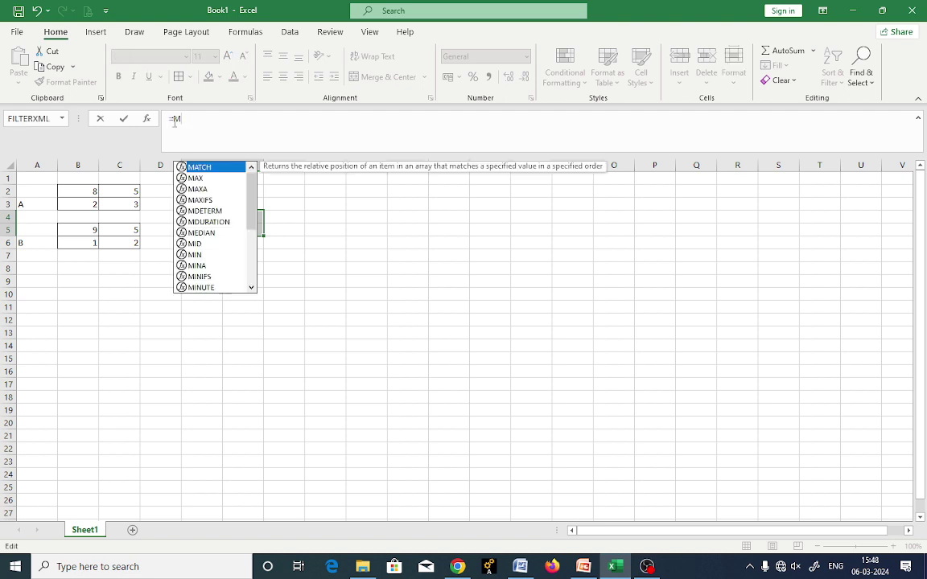
pyautogui.press('BackSpace')
pyautogui.write('A')
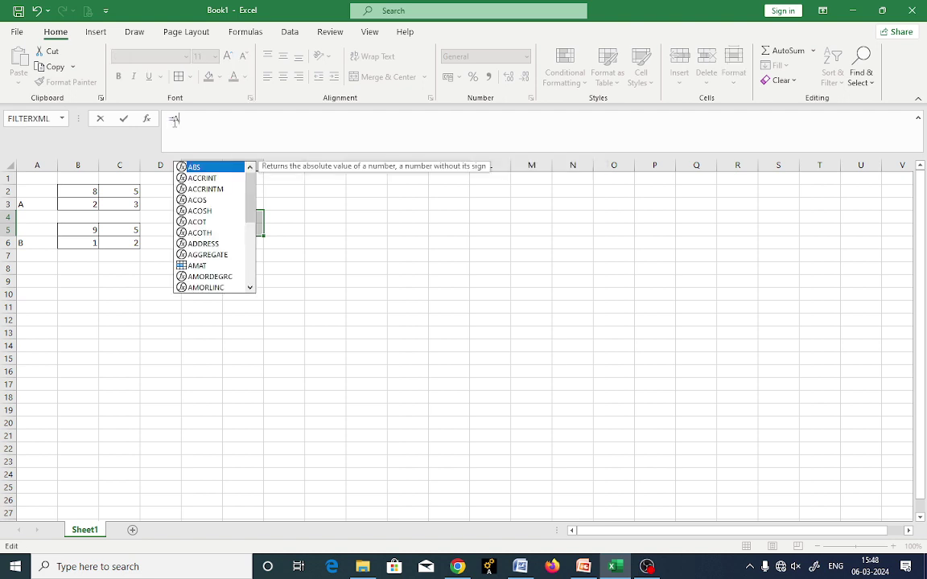
pyautogui.write('MAT')
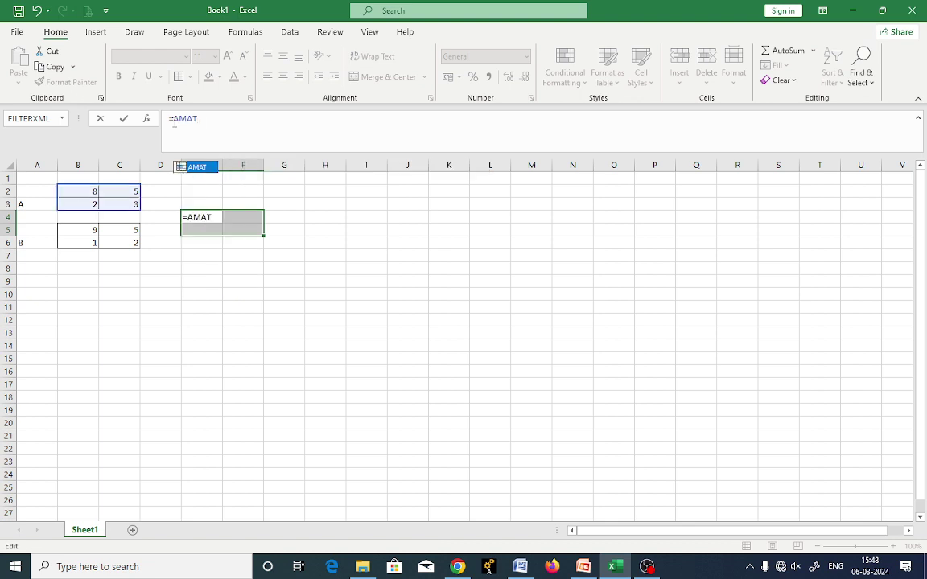
pyautogui.write('+BMAR')
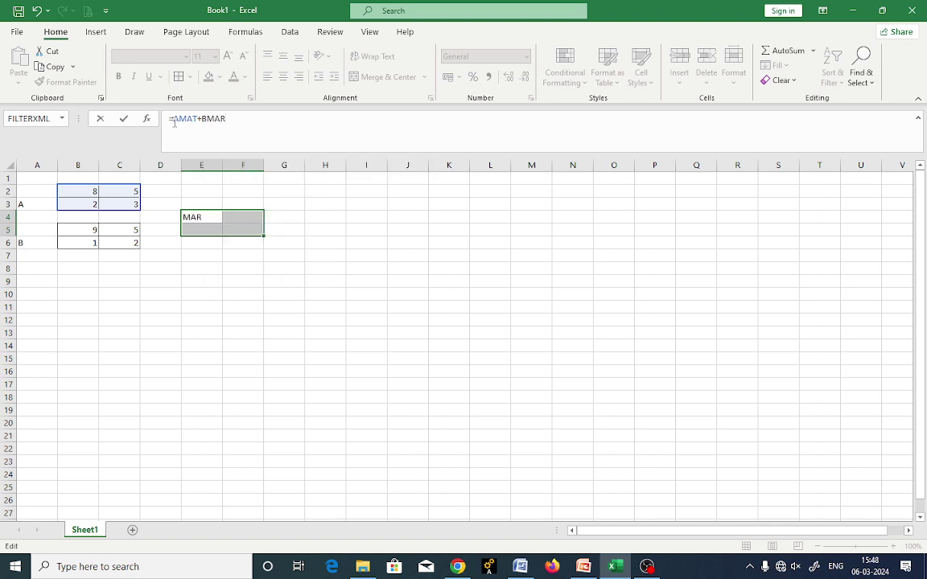
pyautogui.press('BackSpace')
pyautogui.write('T')
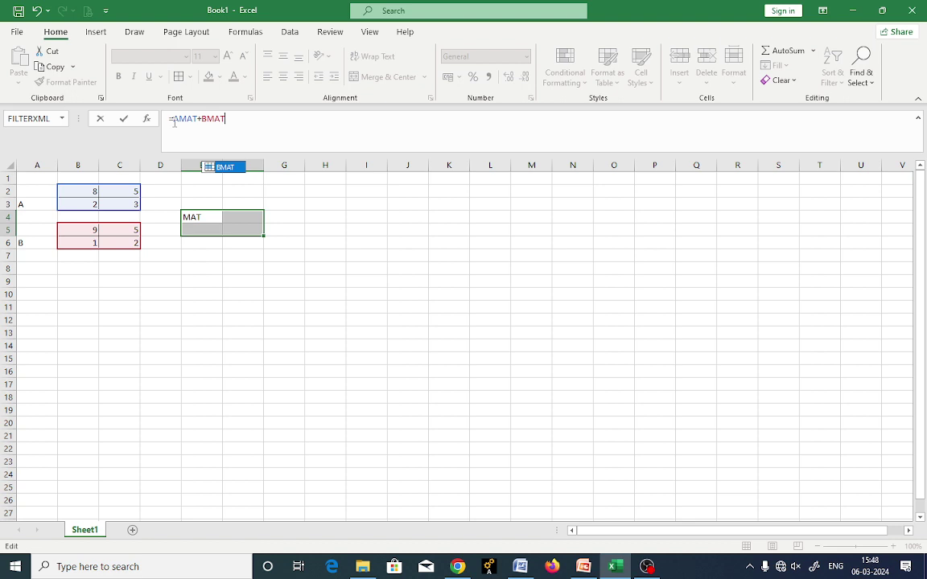
pyautogui.hotkey('alt', 'Tab')
pyautogui.press('Tab')
pyautogui.press('Tab')
pyautogui.press('Tab')
pyautogui.press('Tab')
pyautogui.press('Tab')
pyautogui.press('Tab')
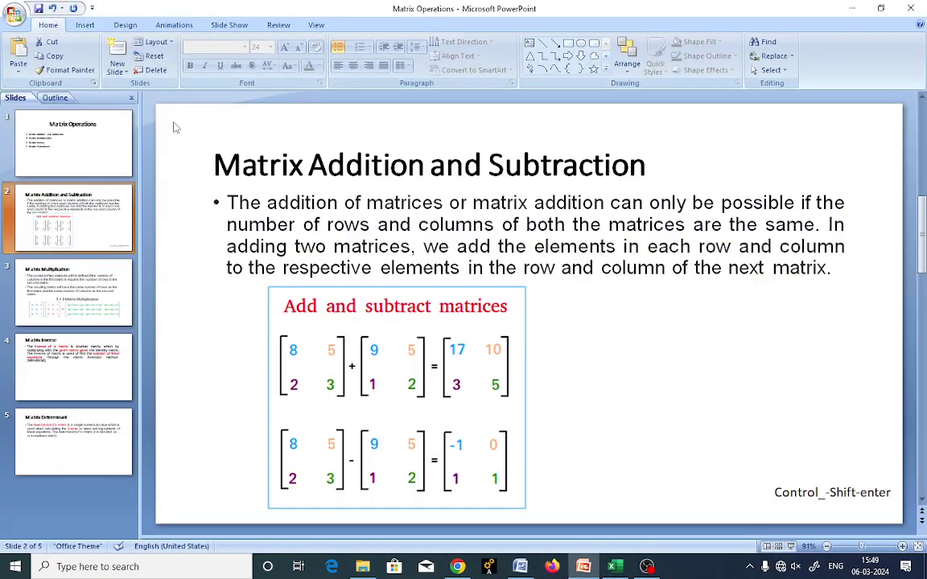
pyautogui.hotkey('alt', 'Tab')
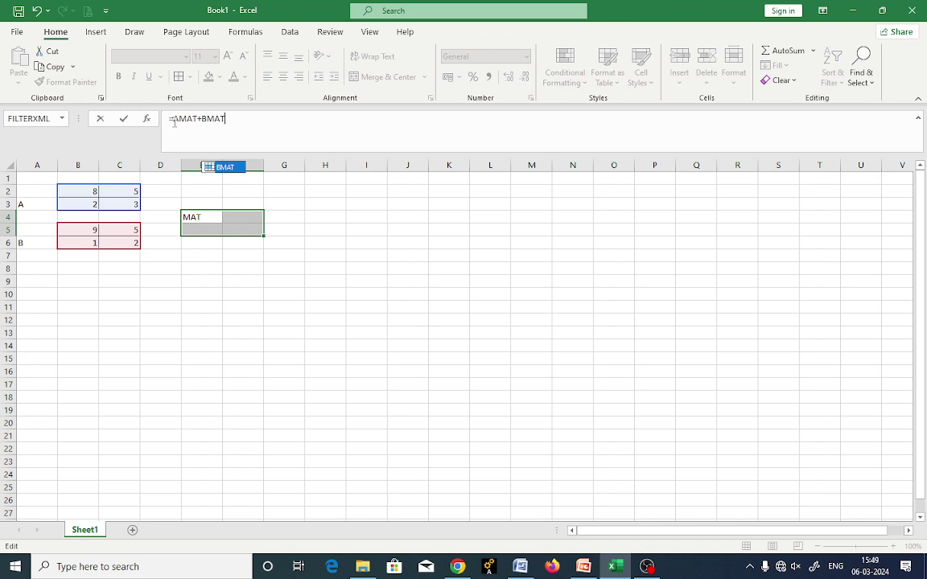
pyautogui.hotkey('ctrl', 'shift', 'Return')
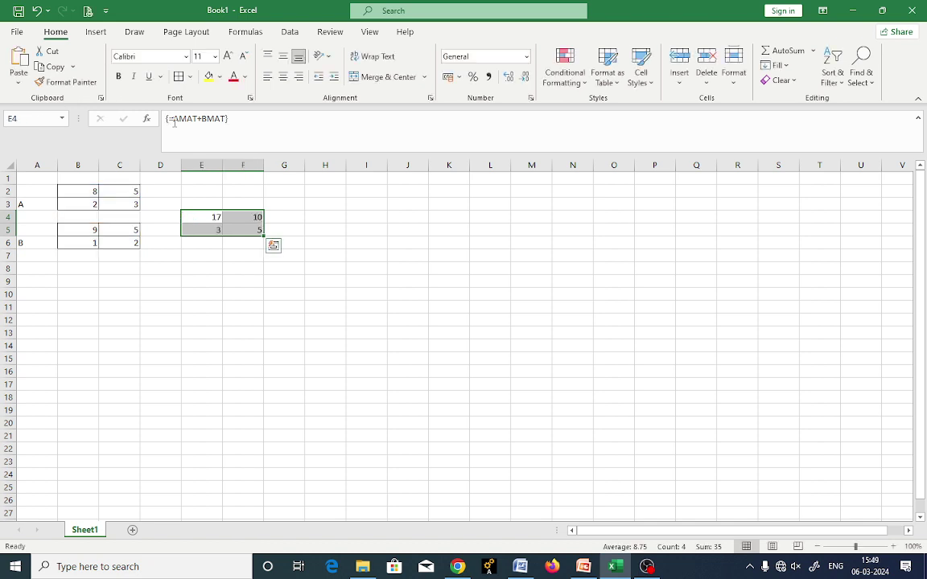
# Inspect the E4:F5 sum array, then change matrix A's C2 from 5 to 12
pyautogui.click(261, 333)
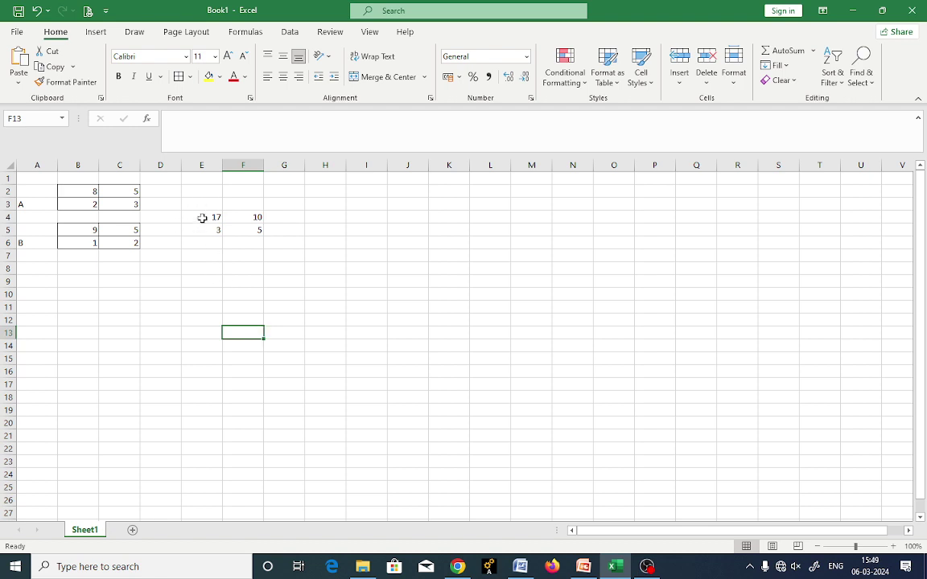
pyautogui.click(167, 242)
pyautogui.click(172, 230)
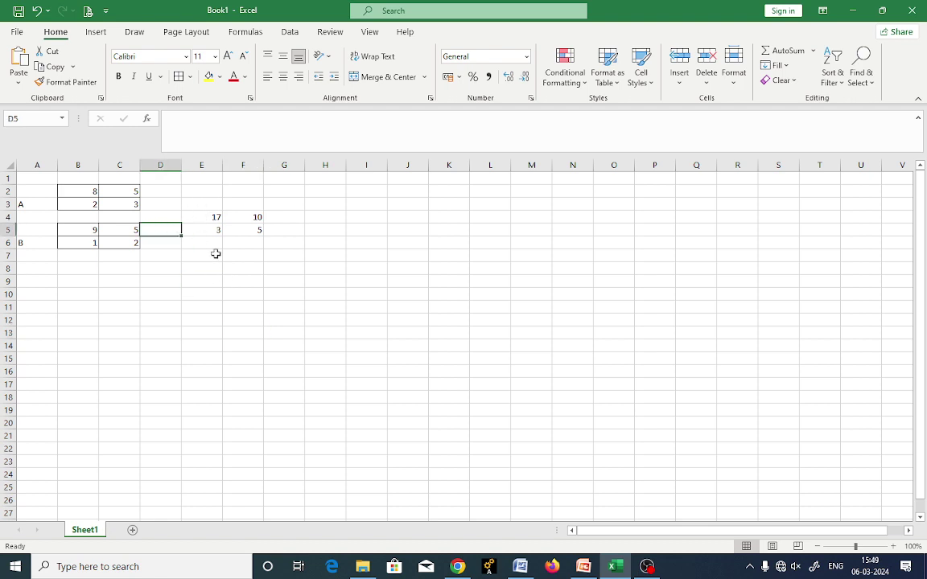
pyautogui.click(283, 320)
pyautogui.moveTo(215, 218); pyautogui.dragTo(248, 229)
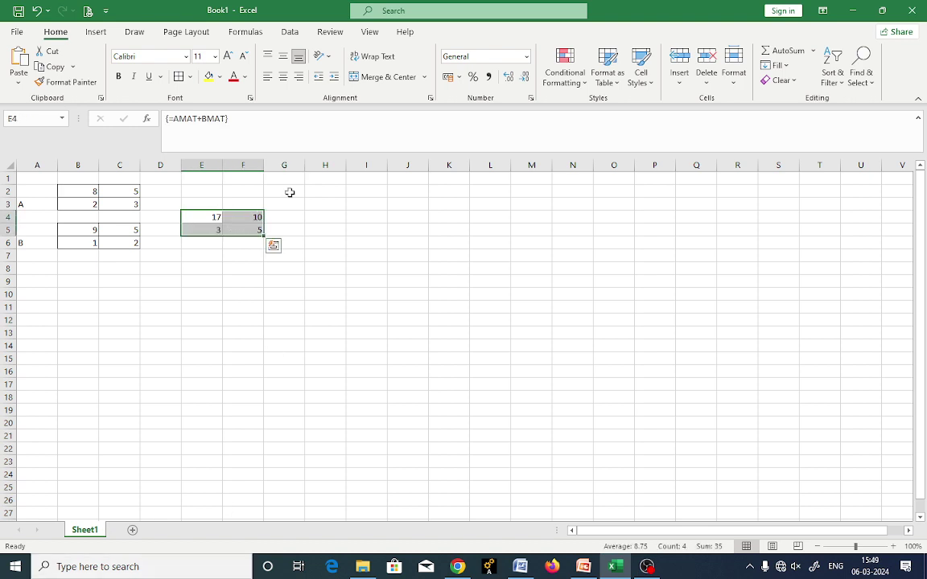
pyautogui.click(348, 329)
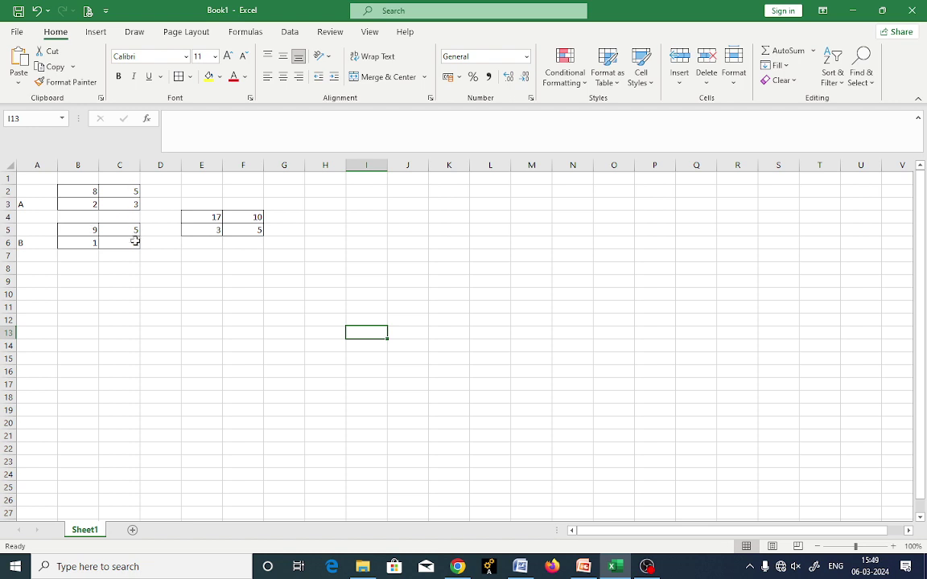
pyautogui.click(119, 194)
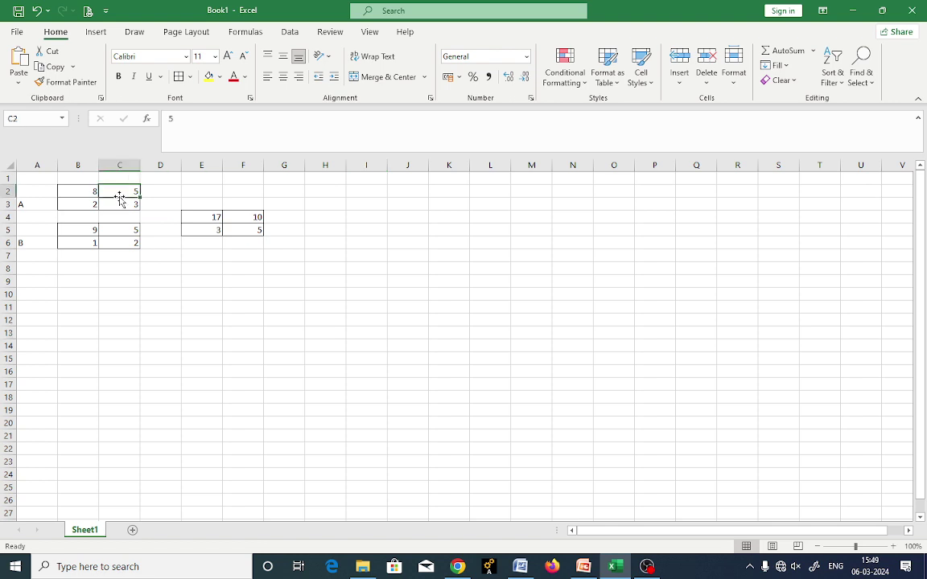
pyautogui.write('12')
pyautogui.press('Return')
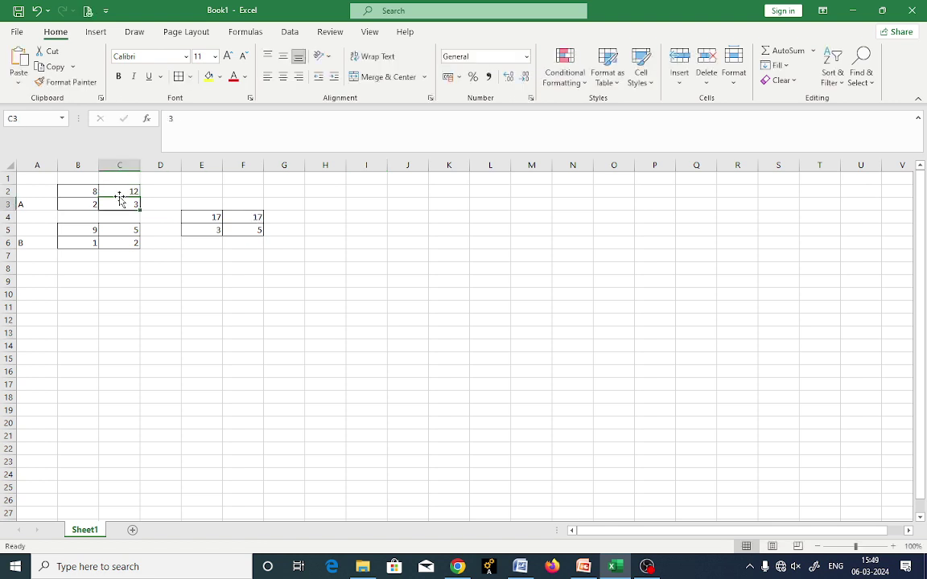
# Set the font size of the entire worksheet to 16
pyautogui.click(8, 164)
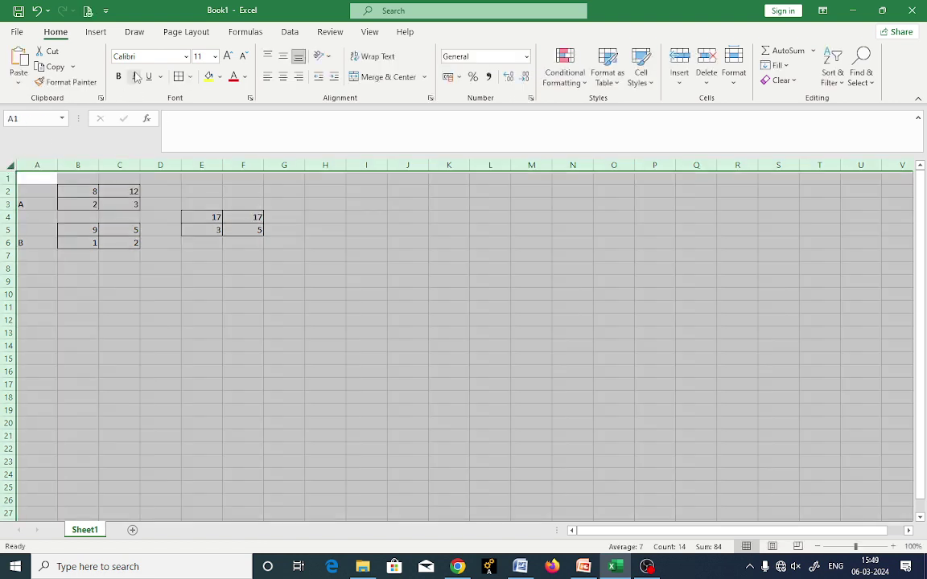
pyautogui.click(202, 58)
pyautogui.write('126')
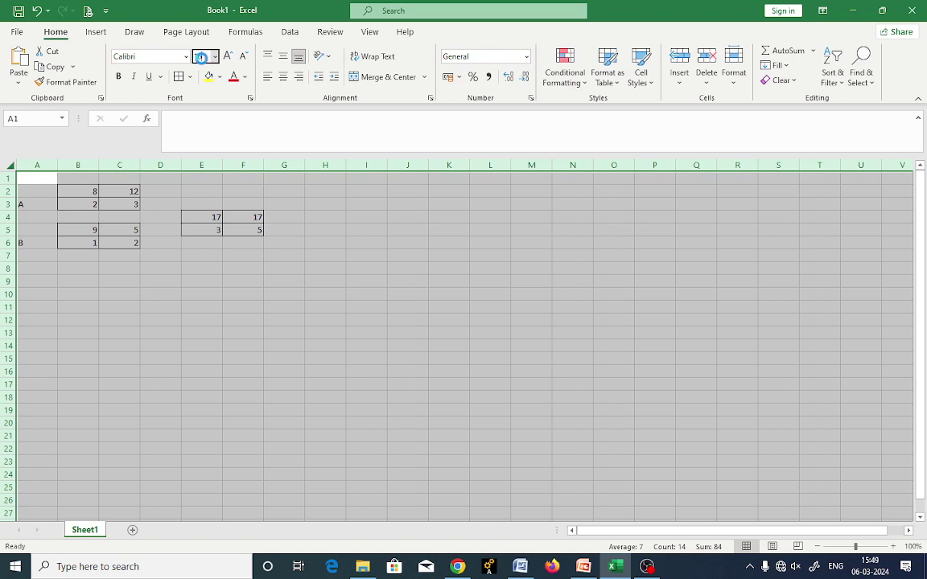
pyautogui.press('Return')
# Merge and center A5:A6 and A2:A3 so the B and A labels sit beside their matrices
pyautogui.click(326, 448)
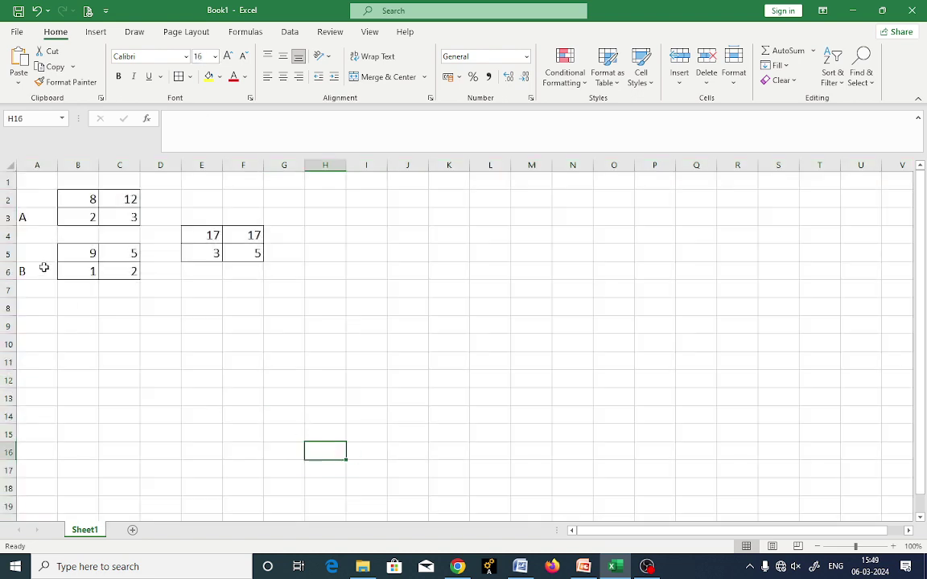
pyautogui.moveTo(37, 254); pyautogui.dragTo(37, 271)
pyautogui.click(284, 77)
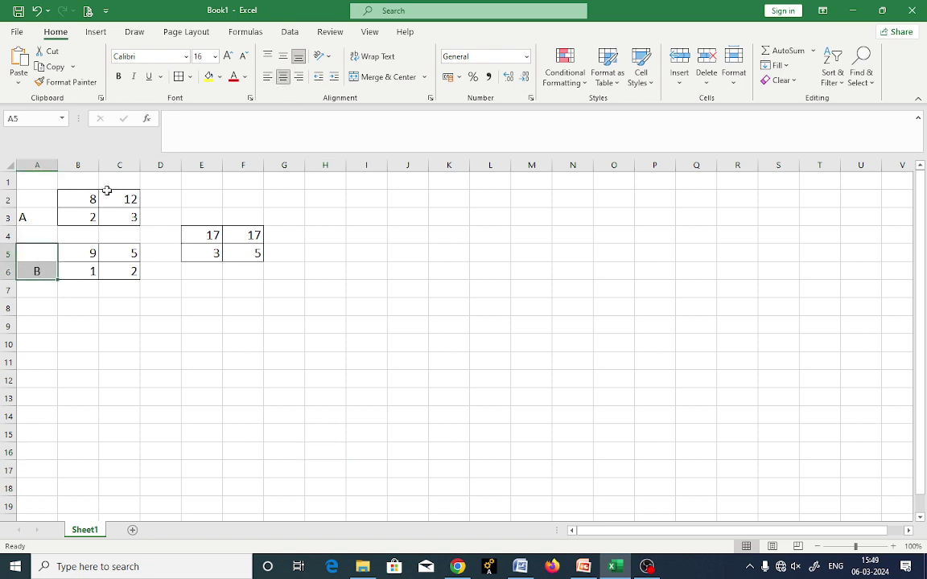
pyautogui.click(366, 76)
pyautogui.click(196, 399)
pyautogui.moveTo(39, 213); pyautogui.dragTo(36, 200)
pyautogui.click(366, 76)
pyautogui.click(392, 339)
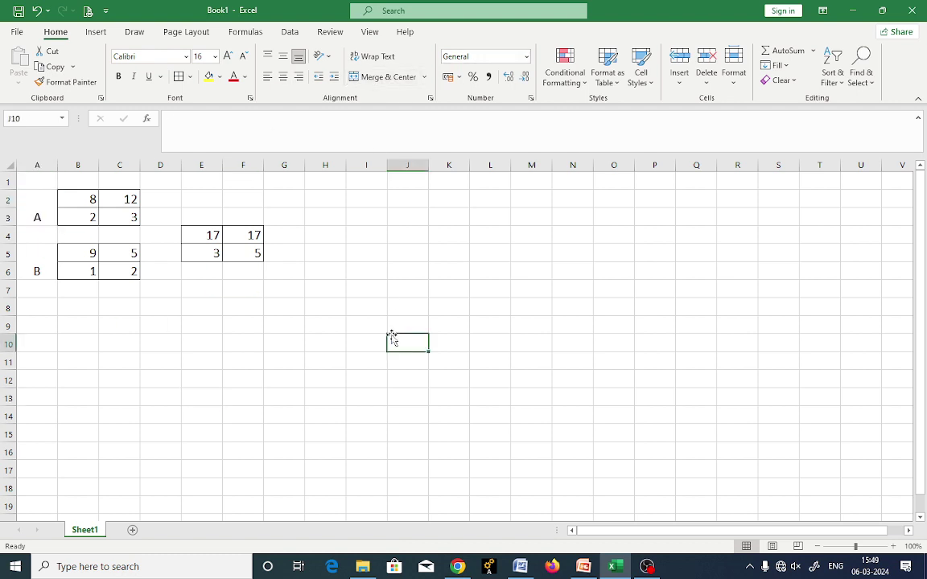
# Label the sum 'c' in D4 and move D4:F5 down to A9:C10
pyautogui.click(160, 237)
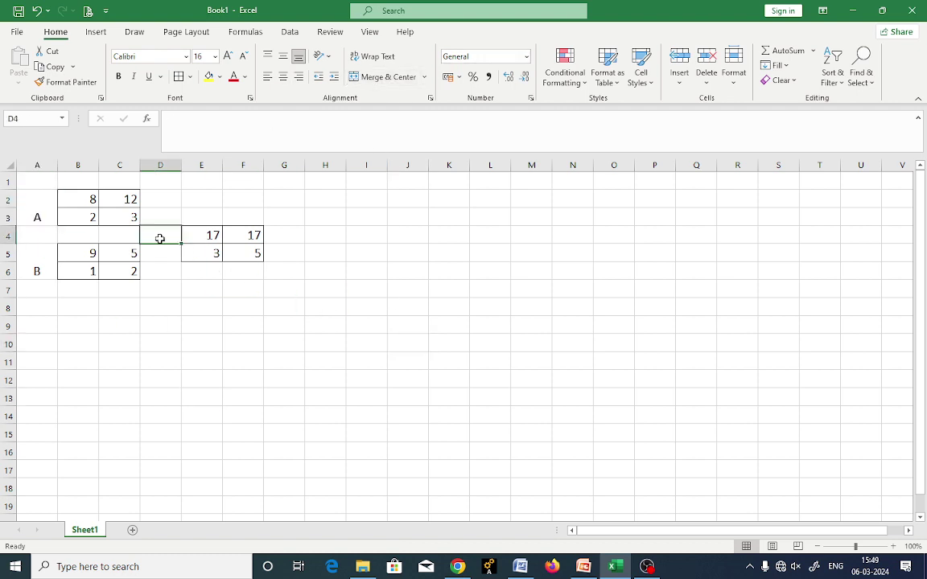
pyautogui.write('c')
pyautogui.click(319, 387)
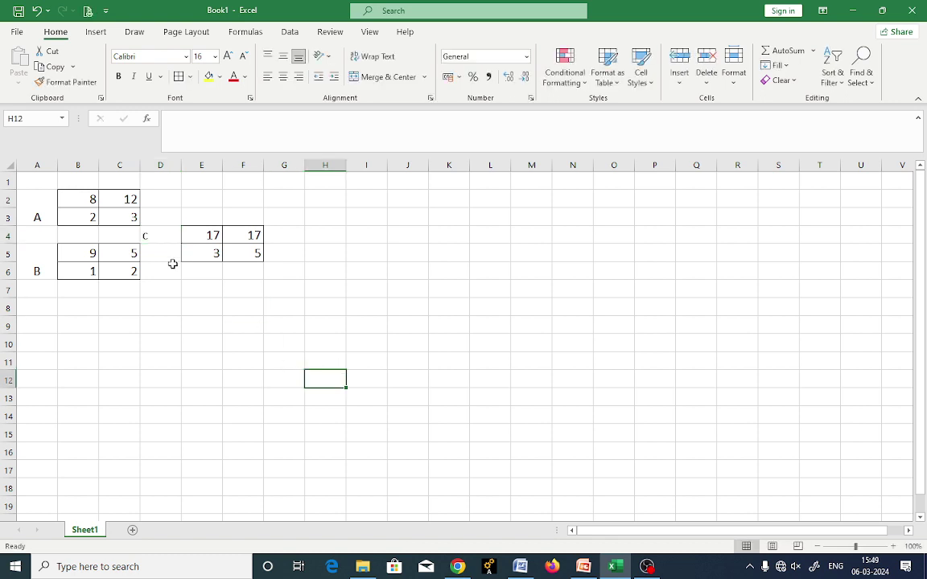
pyautogui.click(156, 231)
pyautogui.moveTo(155, 231); pyautogui.dragTo(262, 253)
pyautogui.moveTo(214, 227); pyautogui.dragTo(90, 325)
pyautogui.click(71, 306)
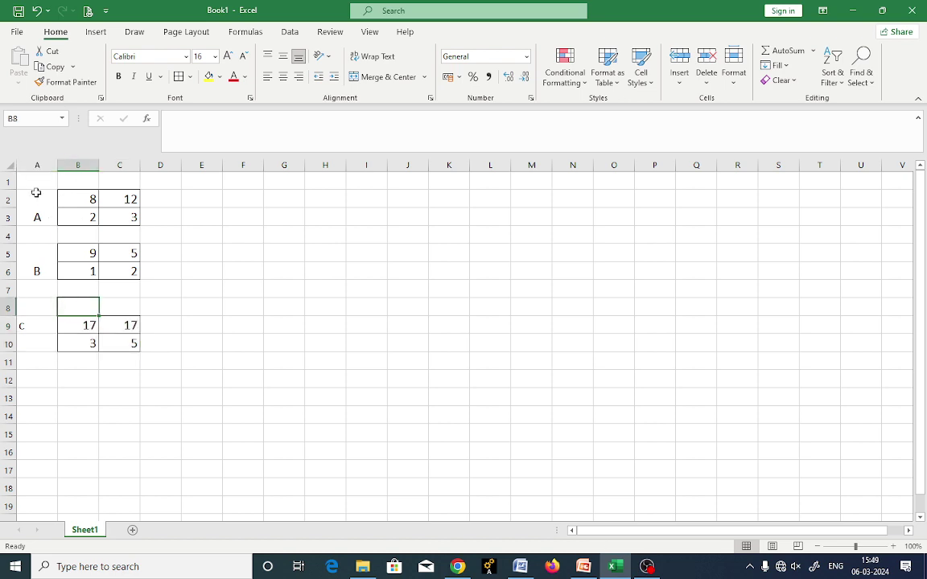
# Add titles 'Matrix - A' in A1 and 'Matrix B' in A4
pyautogui.moveTo(33, 185)
pyautogui.mouseDown()
pyautogui.moveTo(106, 176)
pyautogui.moveTo(41, 184)
pyautogui.mouseUp()
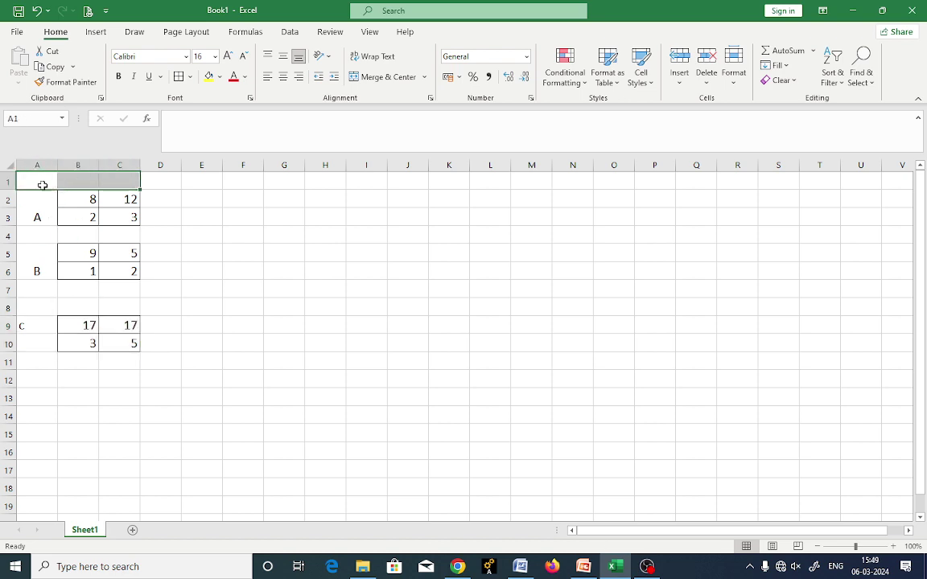
pyautogui.write('mATR')
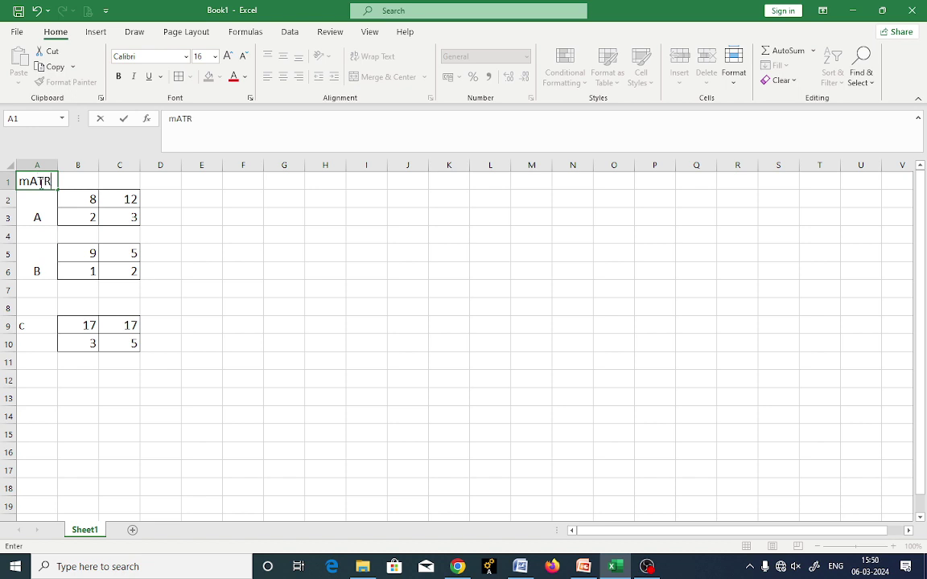
pyautogui.write('IX - A')
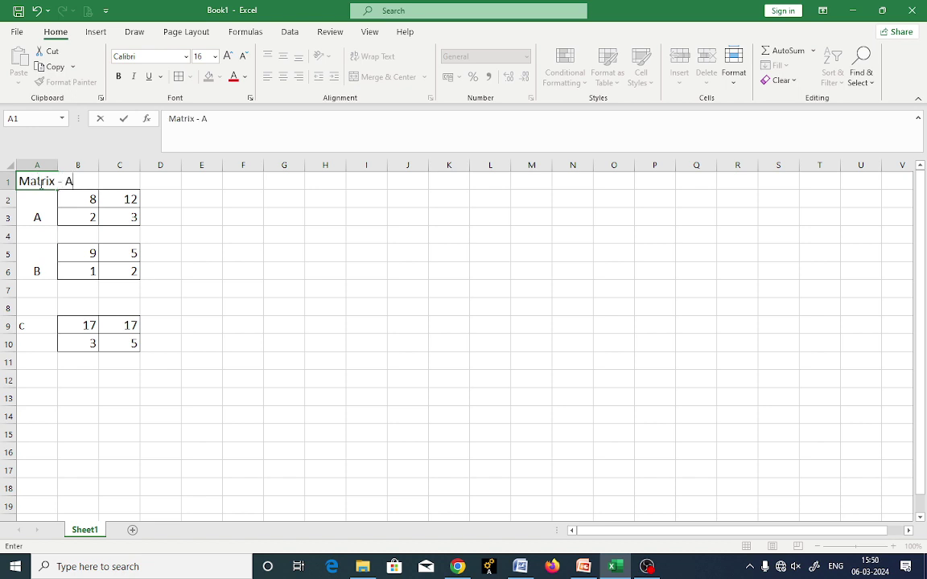
pyautogui.press('Return')
pyautogui.press('Return')
pyautogui.press('Return')
pyautogui.press('Return')
pyautogui.press('Return')
pyautogui.write('M')
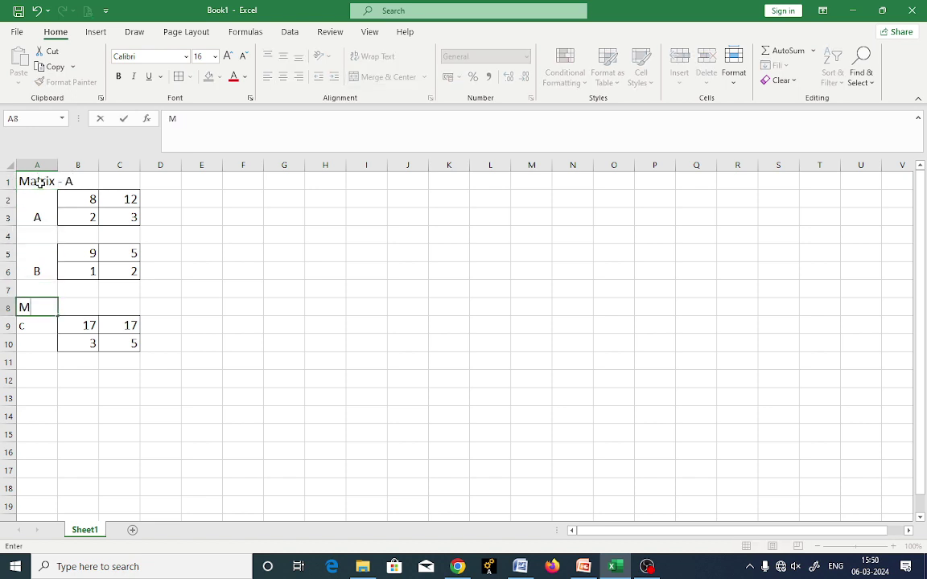
pyautogui.write('atrix B')
pyautogui.press('Up')
pyautogui.press('Up')
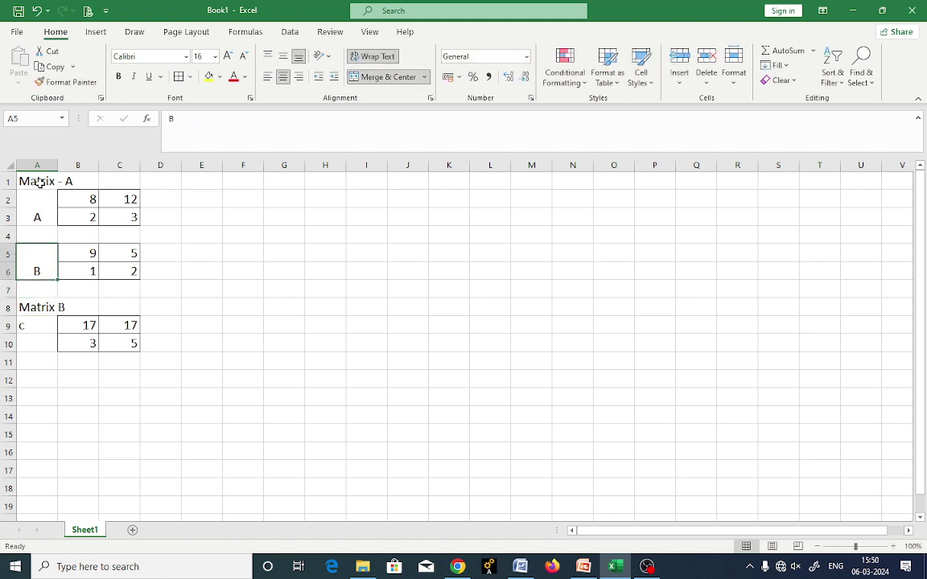
pyautogui.press('Down')
pyautogui.press('Down')
pyautogui.hotkey('ctrl', 'c')
pyautogui.press('Up')
pyautogui.press('Up')
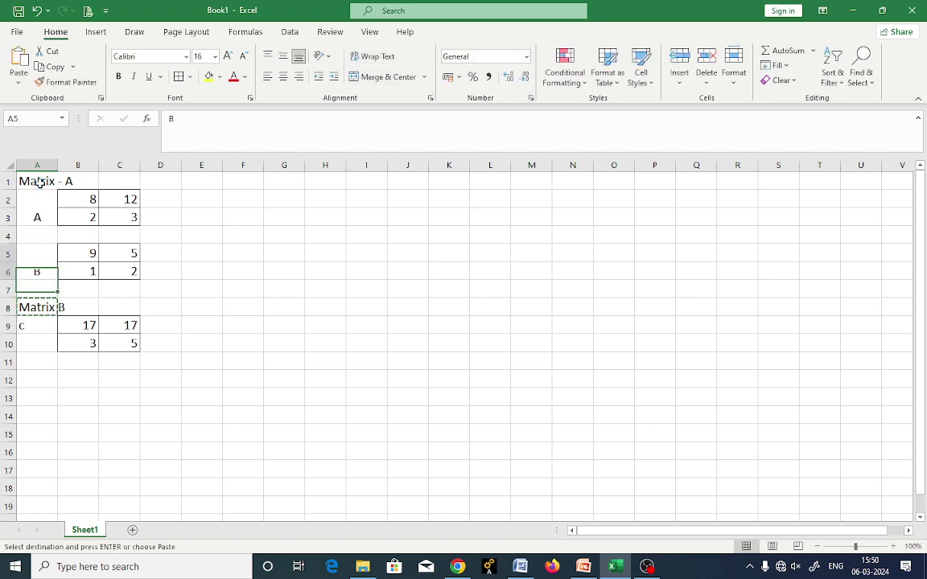
pyautogui.press('Return')
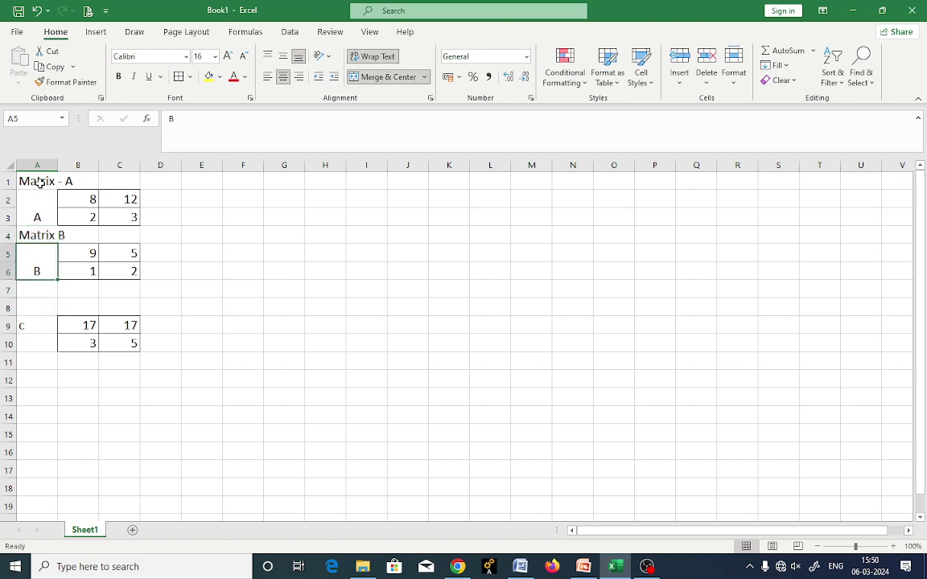
# Head the sum table 'Addition of Matrix A+B' in A8, then move to A12
pyautogui.press('Down')
pyautogui.press('Down')
pyautogui.write('Addit')
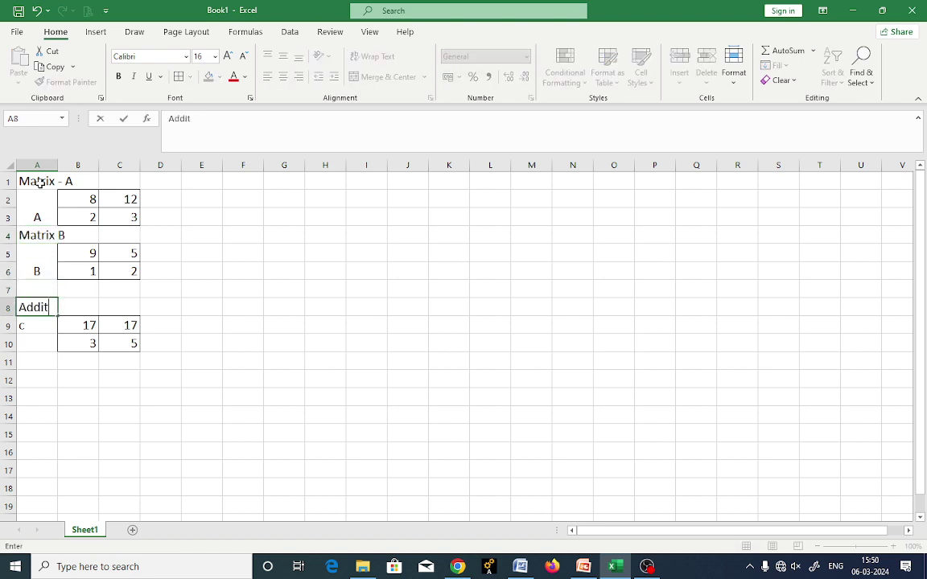
pyautogui.write('ion of Matr')
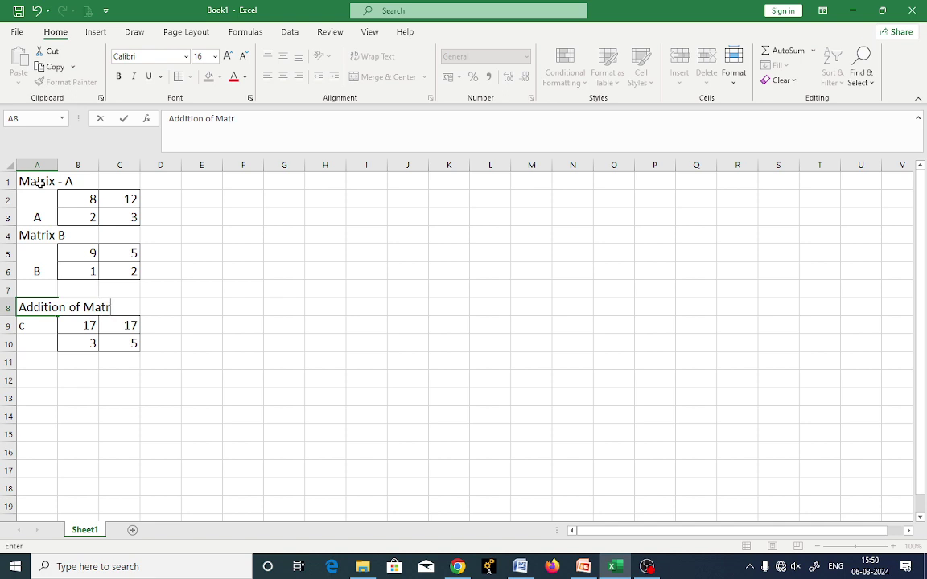
pyautogui.write('ix A+B')
pyautogui.press('Return')
pyautogui.press('Return')
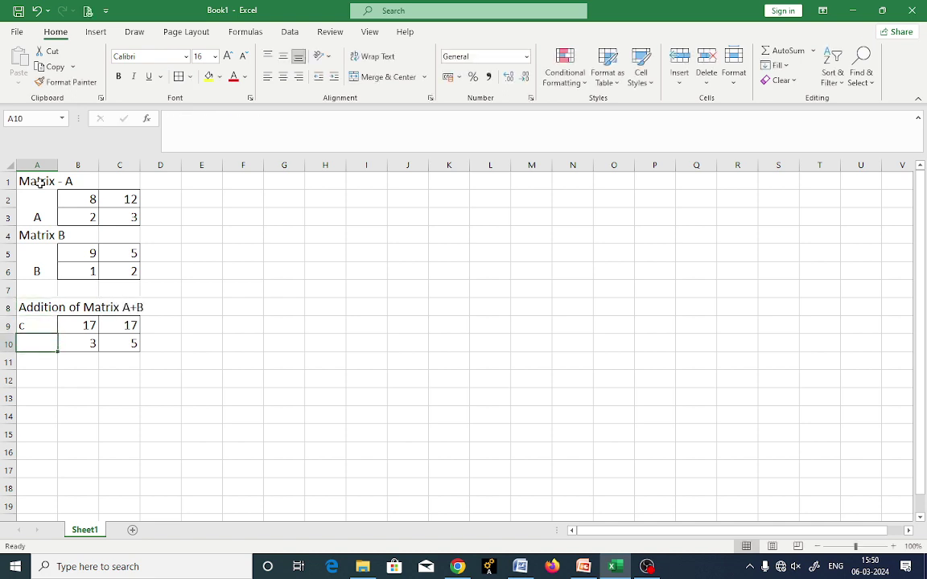
pyautogui.press('Up')
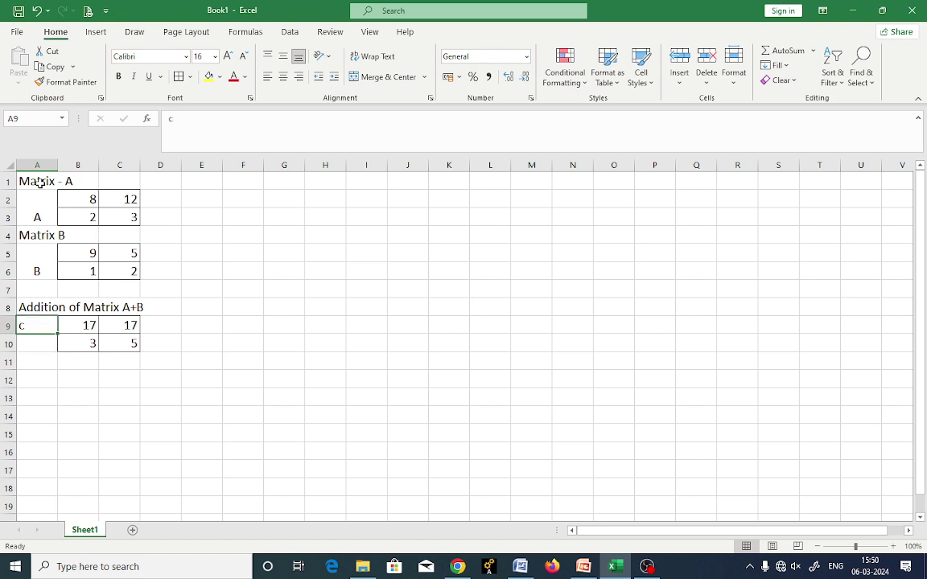
pyautogui.press('Right')
pyautogui.hotkey('shift', 'Right')
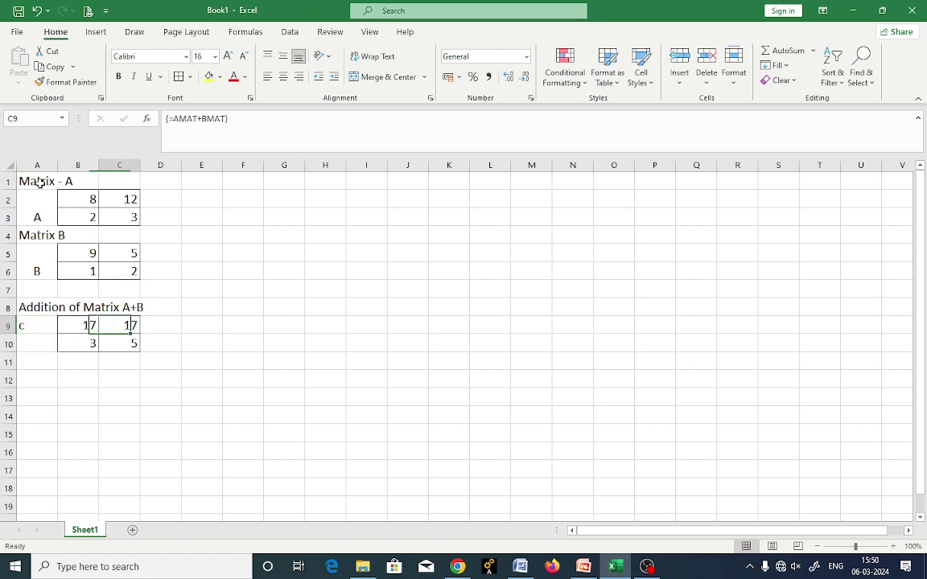
pyautogui.press('Down')
pyautogui.hotkey('shift', 'Right')
pyautogui.press('Down')
pyautogui.press('Down')
pyautogui.press('Left')
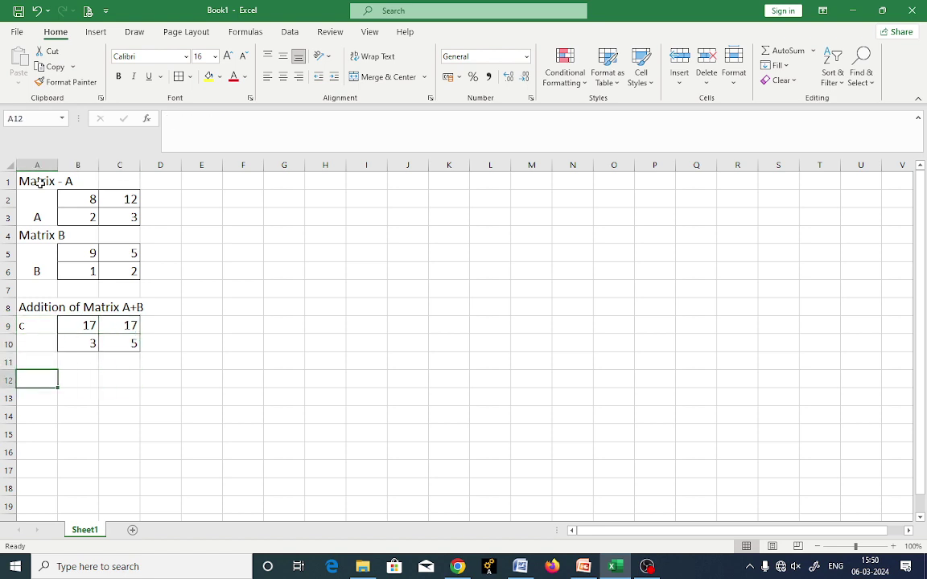
# Type the heading 'Substraction of Matrix A- B' in A12
pyautogui.write('Substraction')
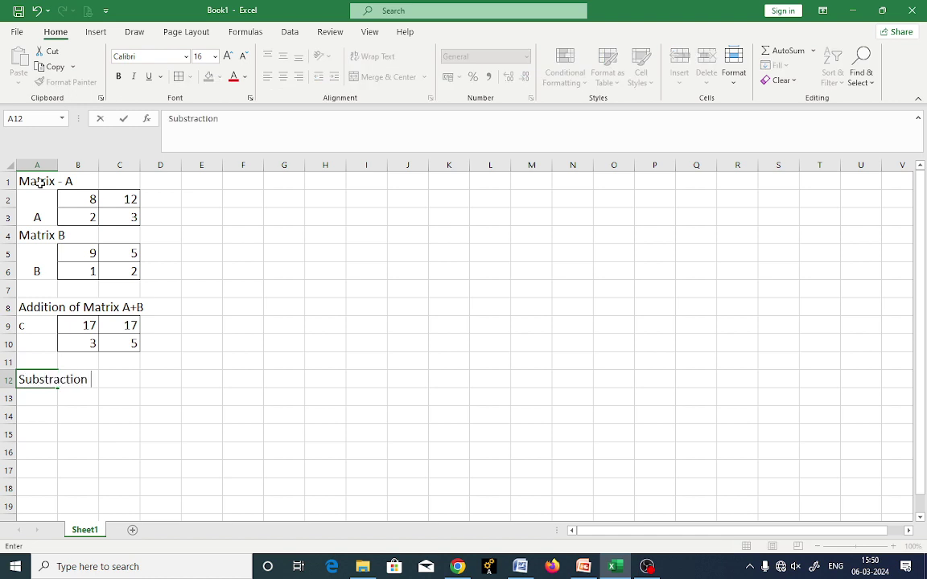
pyautogui.write(' of Matra')
pyautogui.press('BackSpace')
pyautogui.press('BackSpace')
pyautogui.write('ix A-')
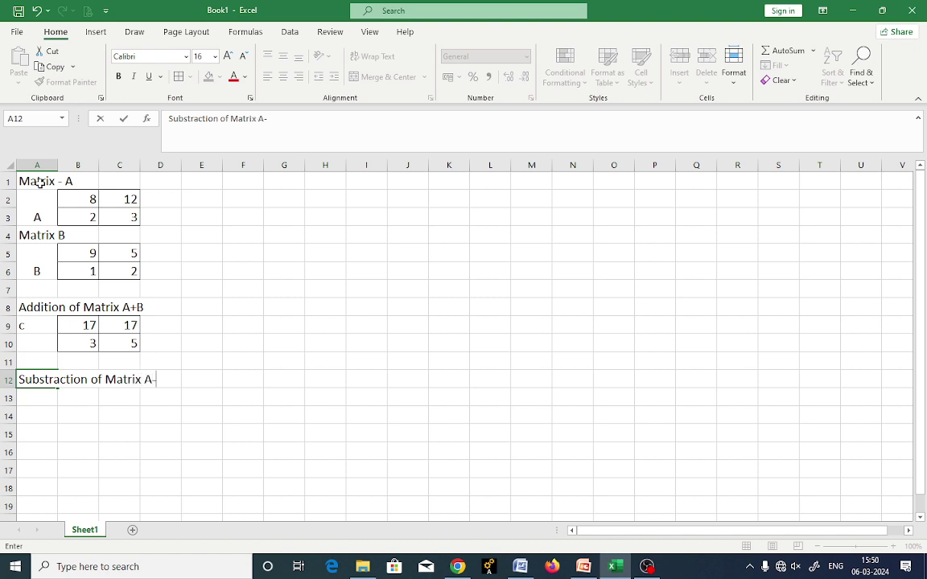
pyautogui.write(' B')
pyautogui.press('Return')
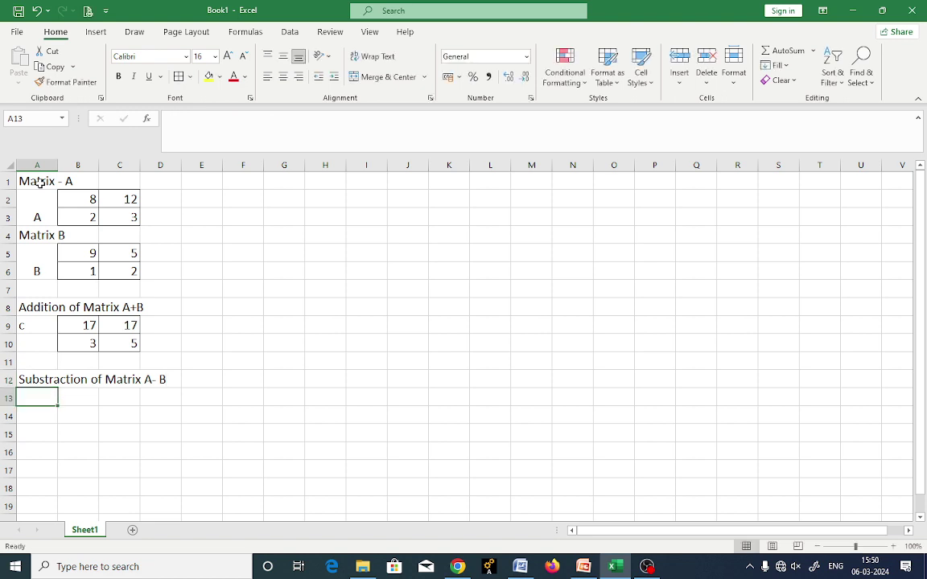
pyautogui.press('Return')
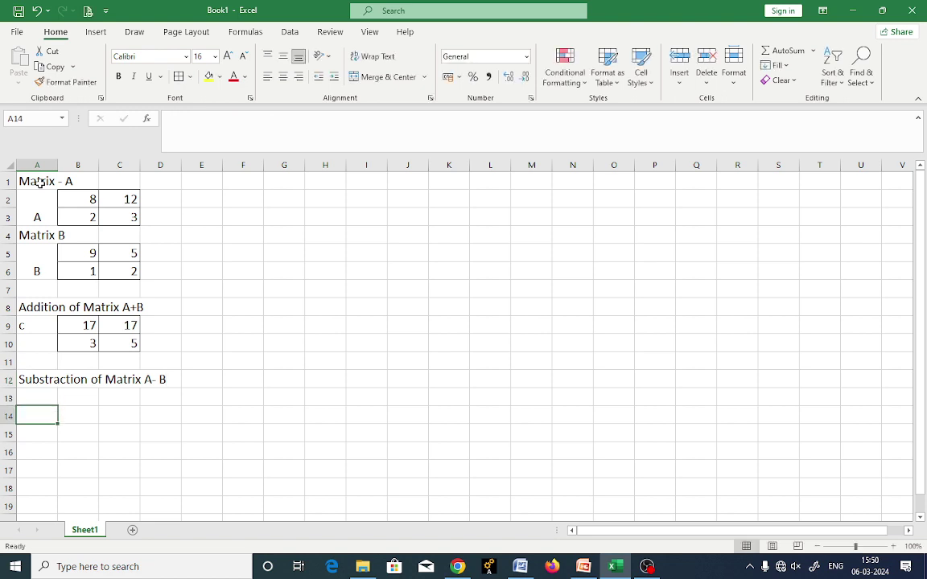
# Label A14 'C' and enter =amat-bmat as an array in B14:C15, giving -1, 7; 1, 1
pyautogui.write('C')
pyautogui.press('Tab')
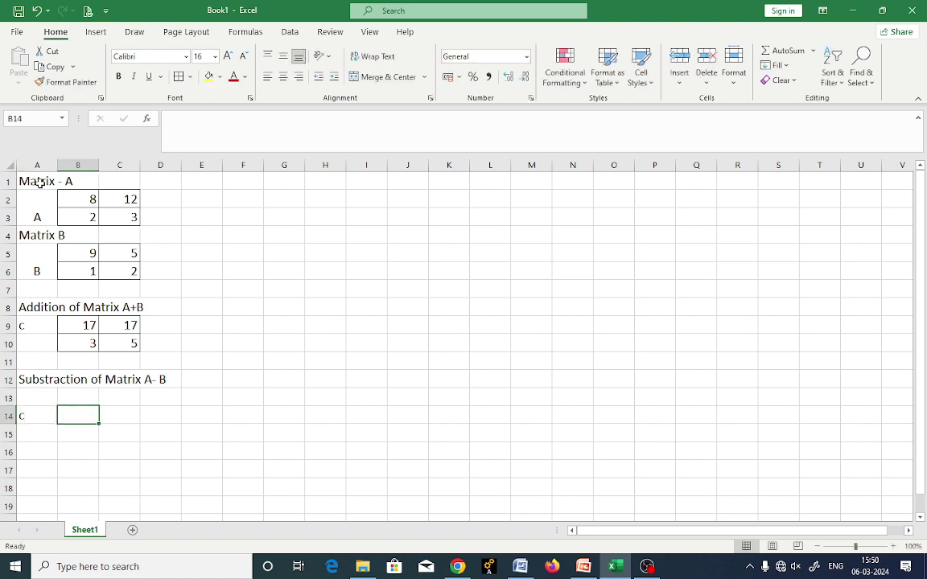
pyautogui.hotkey('shift', 'Right')
pyautogui.hotkey('shift', 'Down')
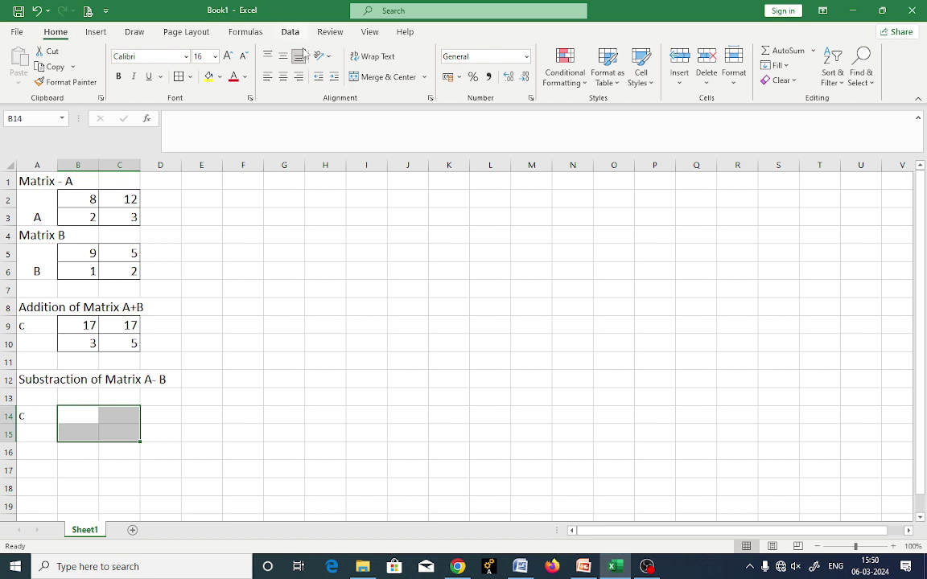
pyautogui.click(197, 123)
pyautogui.write('=amat-')
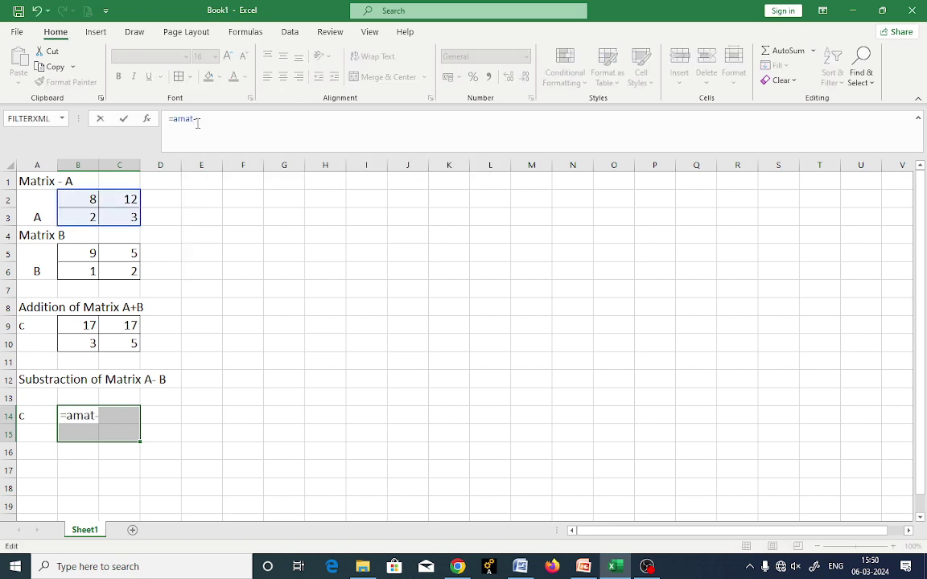
pyautogui.write('bmat')
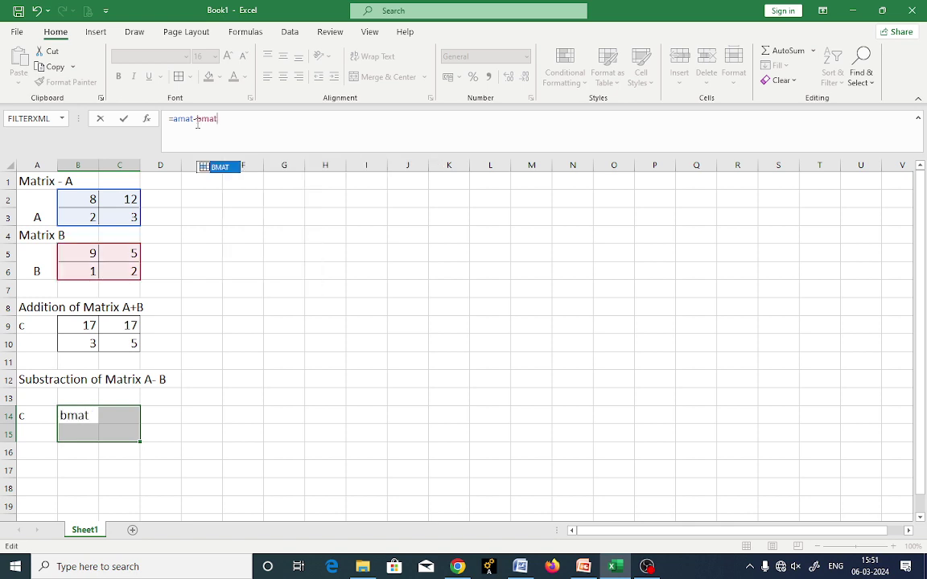
pyautogui.hotkey('ctrl', 'shift', 'Return')
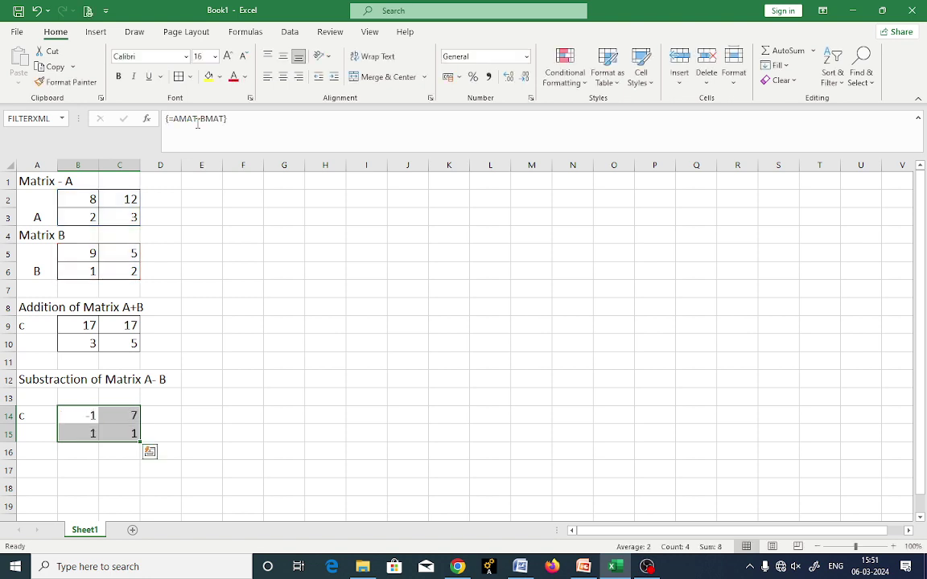
pyautogui.click(201, 469)
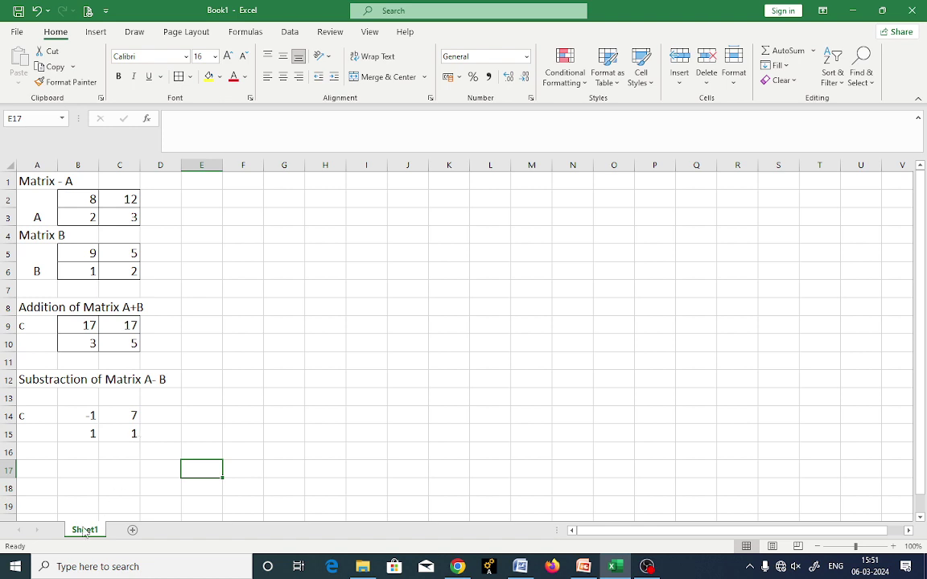
# Add a new Sheet2 and check the add-and-subtract example in the Word exercise
pyautogui.click(133, 531)
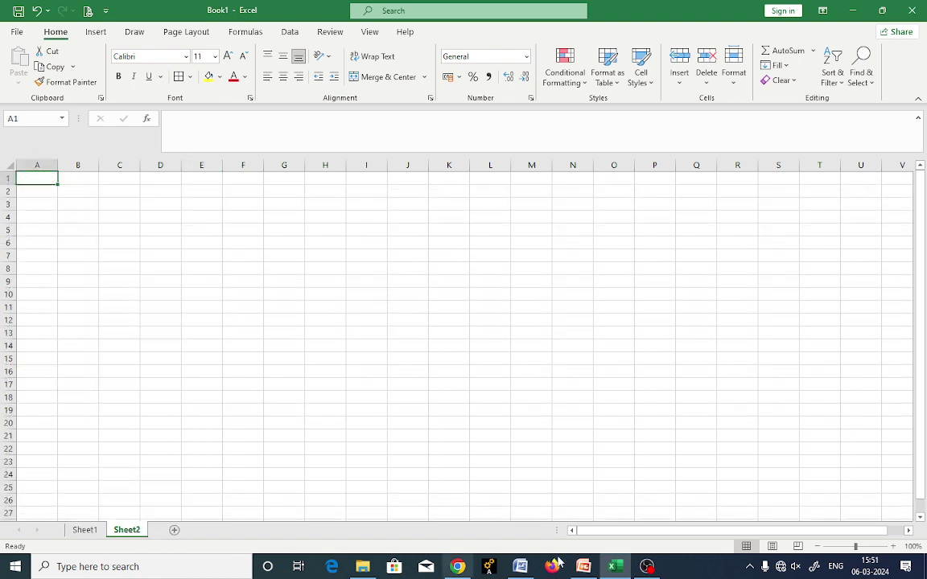
pyautogui.click(525, 568)
pyautogui.click(351, 285)
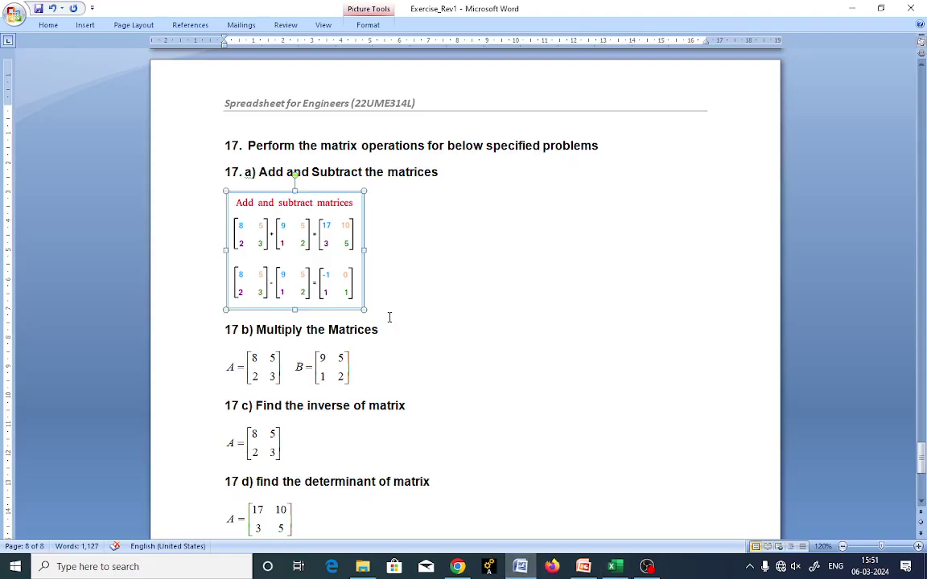
pyautogui.click(386, 335)
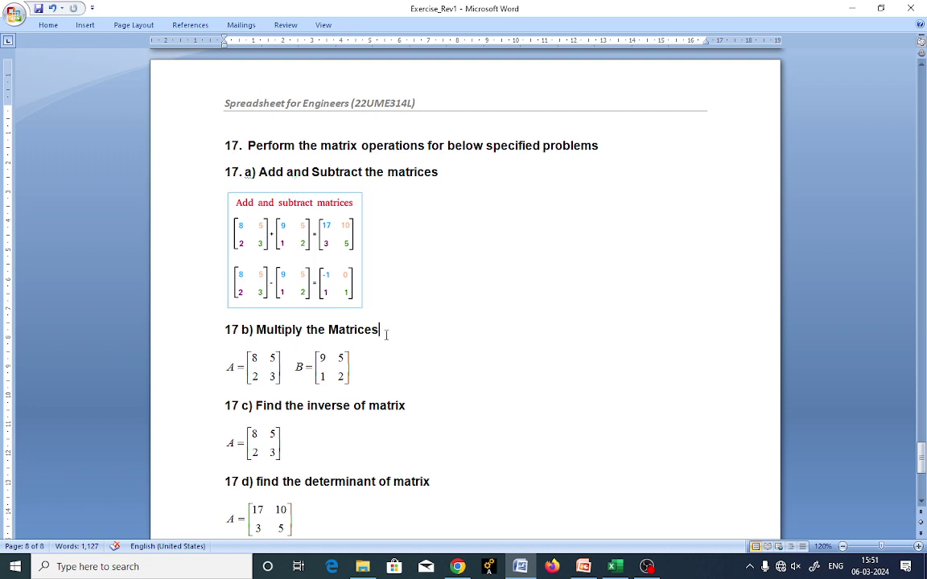
pyautogui.hotkey('alt', 'Tab')
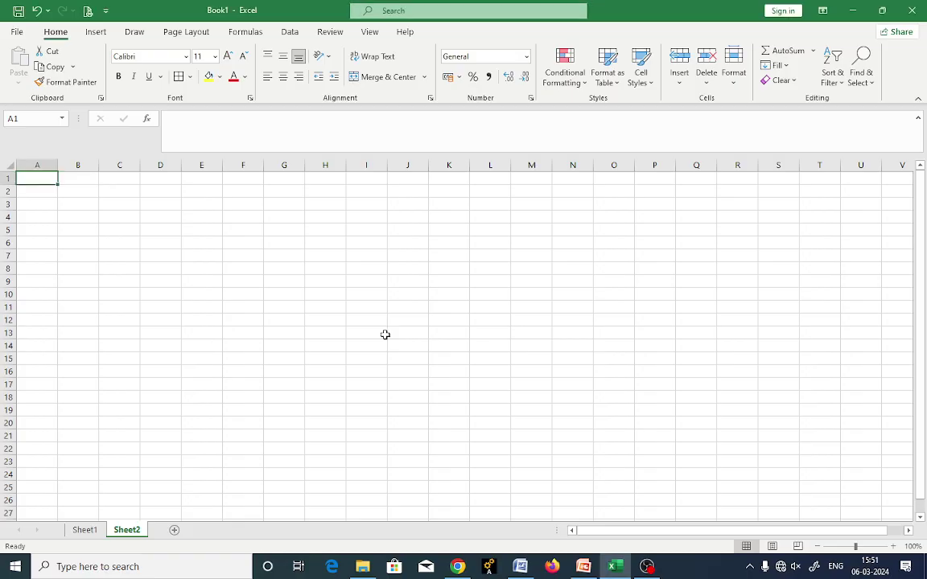
# Copy matrices A and B (Sheet1 A1:C6) onto Sheet2 and type 'Multplication of Matrx A and B' in A9
pyautogui.click(84, 529)
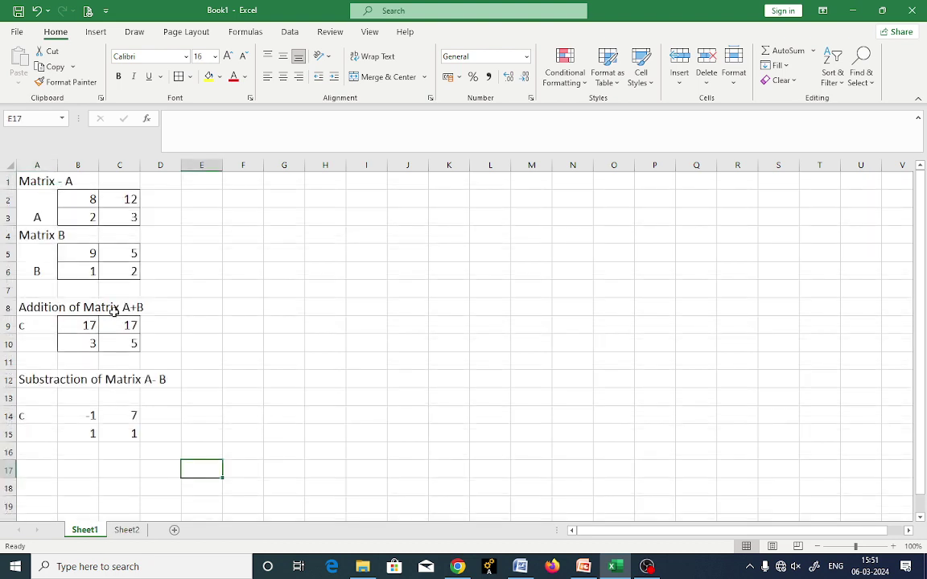
pyautogui.moveTo(32, 182); pyautogui.dragTo(120, 273)
pyautogui.hotkey('ctrl', 'c')
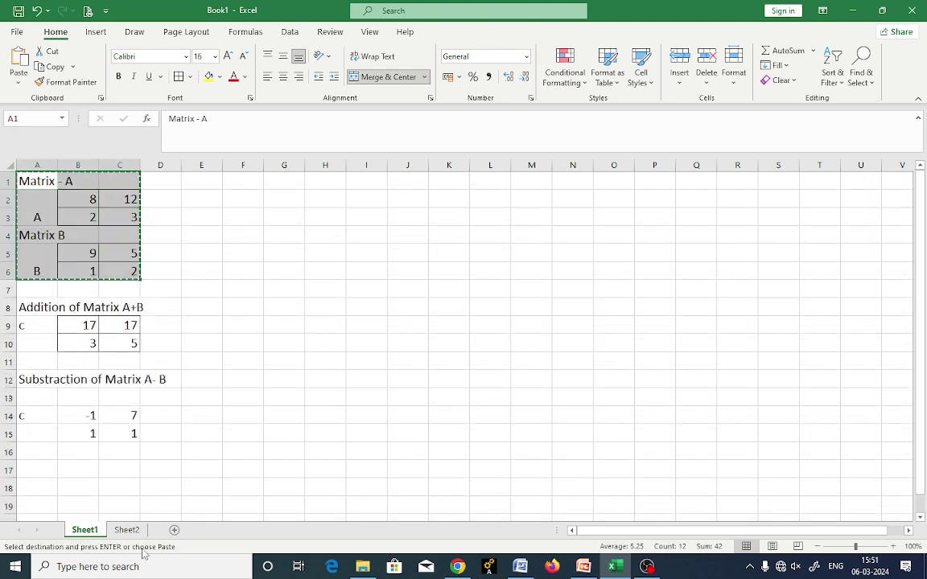
pyautogui.click(126, 529)
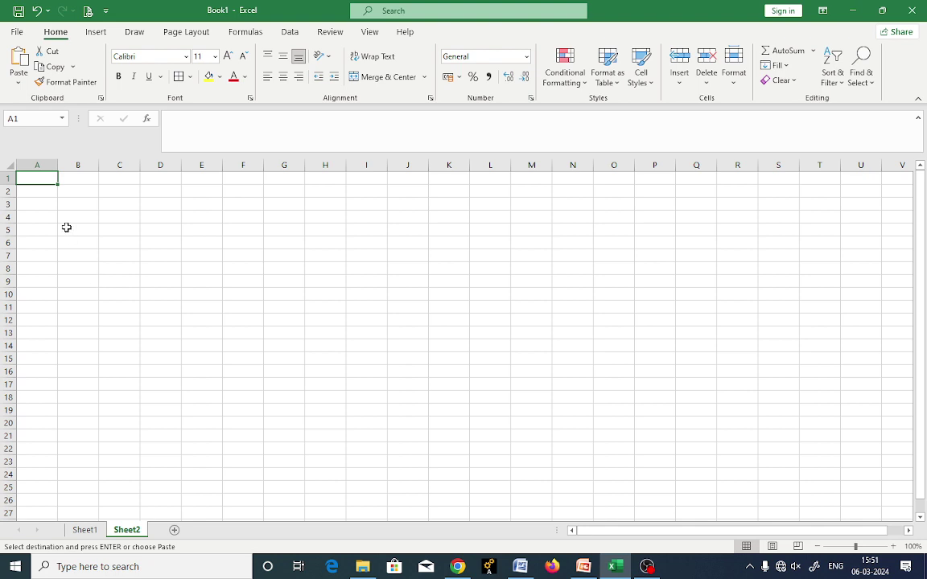
pyautogui.hotkey('ctrl', 'v')
pyautogui.click(205, 335)
pyautogui.click(45, 317)
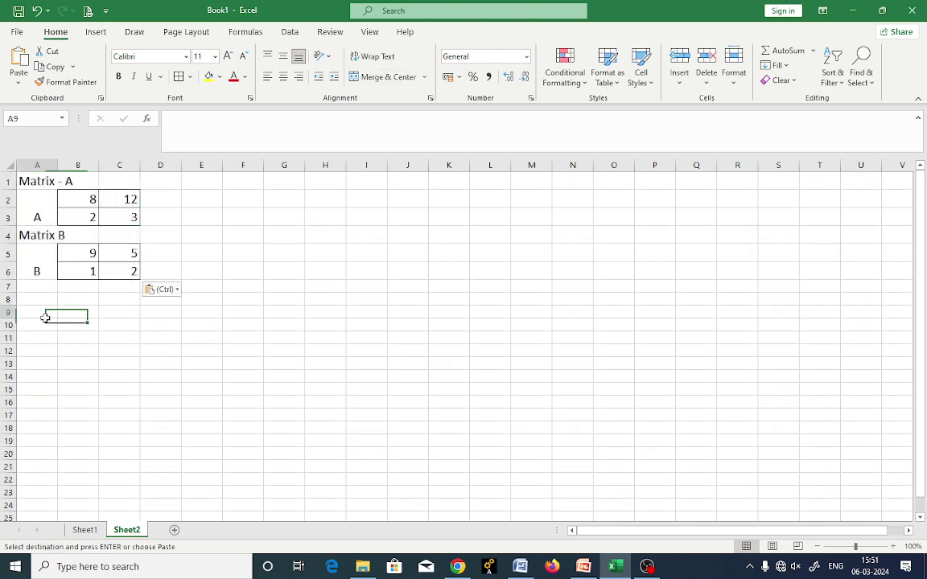
pyautogui.write('Mult')
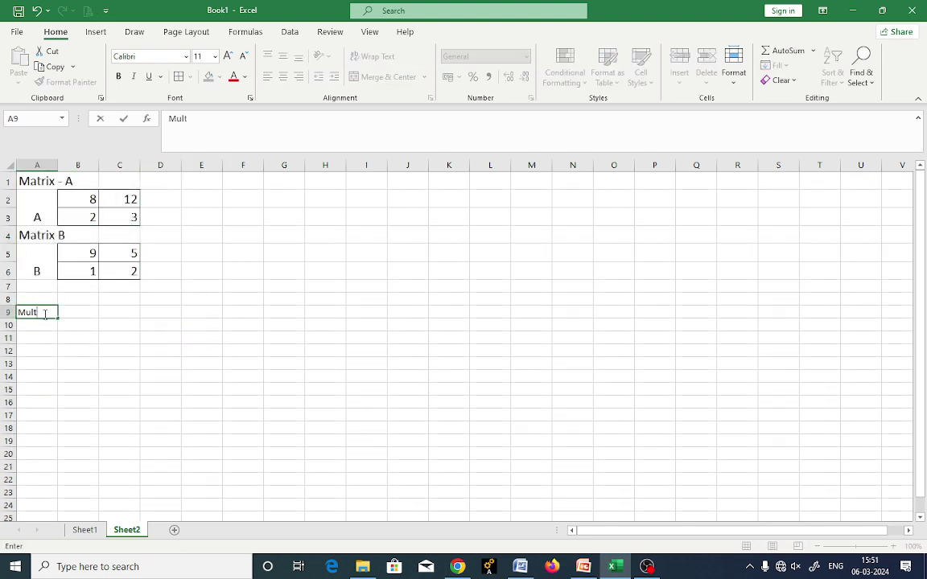
pyautogui.write('plication of Matr')
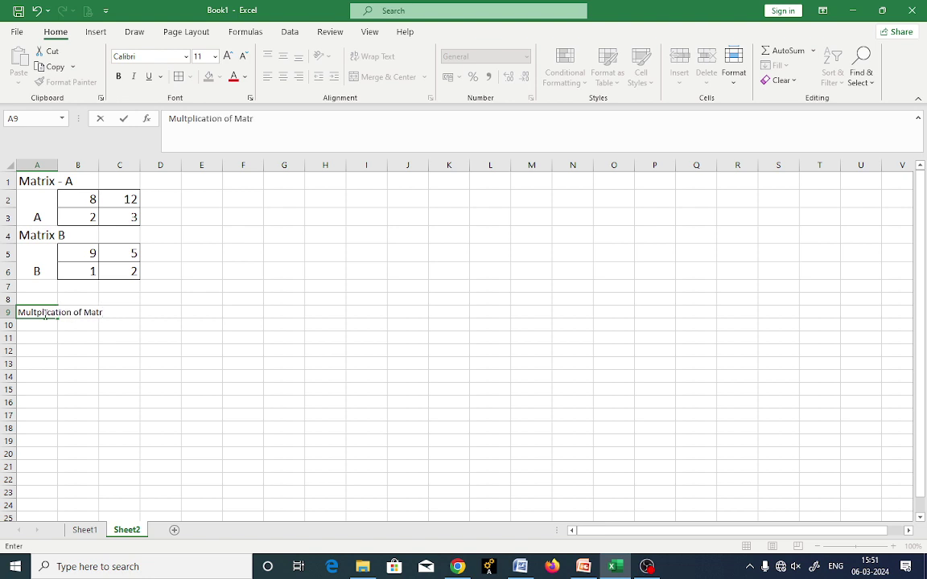
pyautogui.write('x A and B')
# Commit the A9 heading, view the Matrix Multiplication slide, then return to Excel
pyautogui.press('Return')
pyautogui.hotkey('alt', 'Tab')
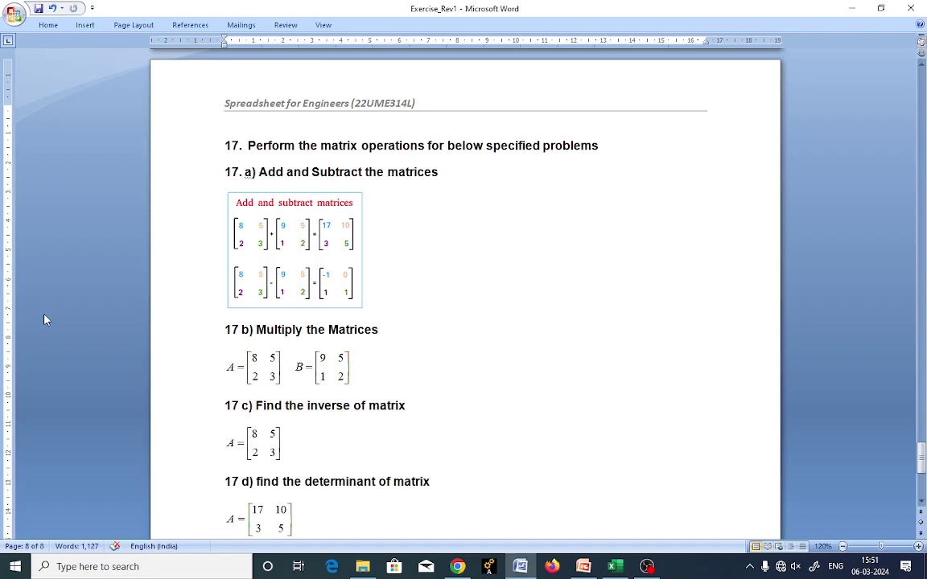
pyautogui.hotkey('alt', 'Tab')
pyautogui.hotkey('alt', 'Tab')
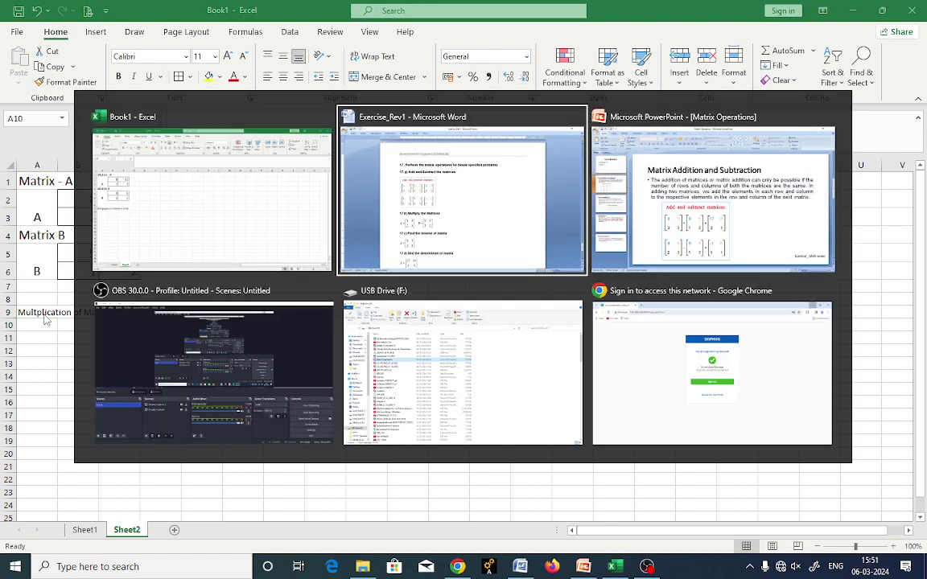
pyautogui.hotkey('alt', 'Tab')
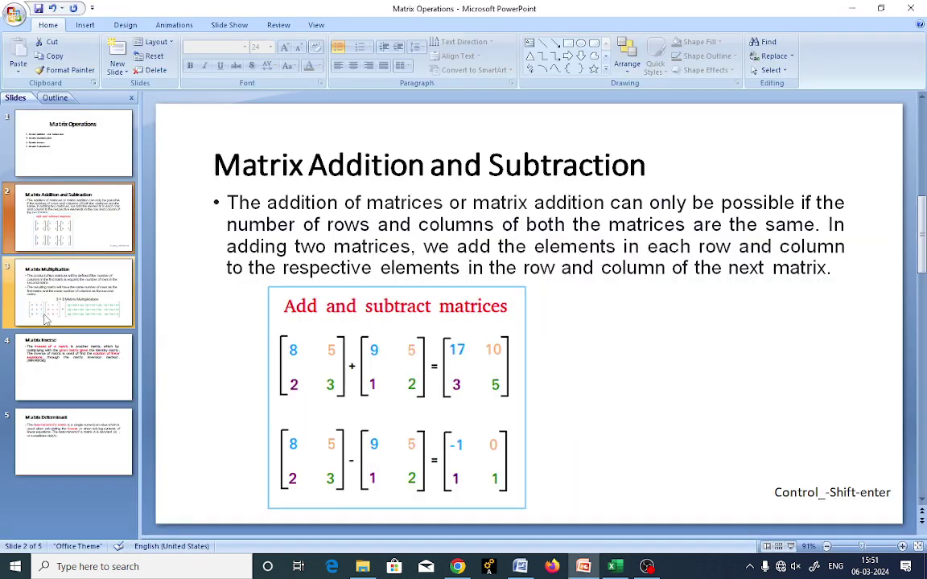
pyautogui.click(46, 319)
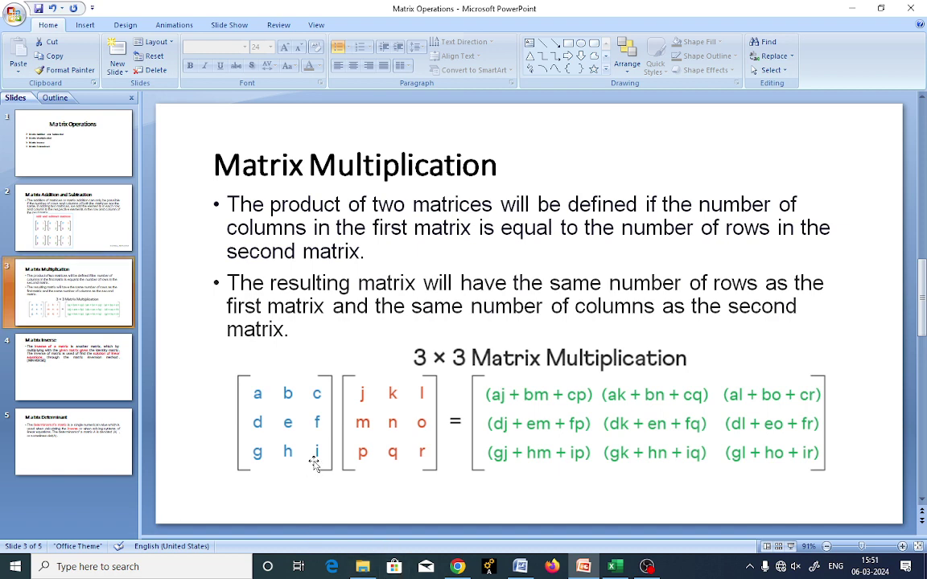
pyautogui.click(614, 566)
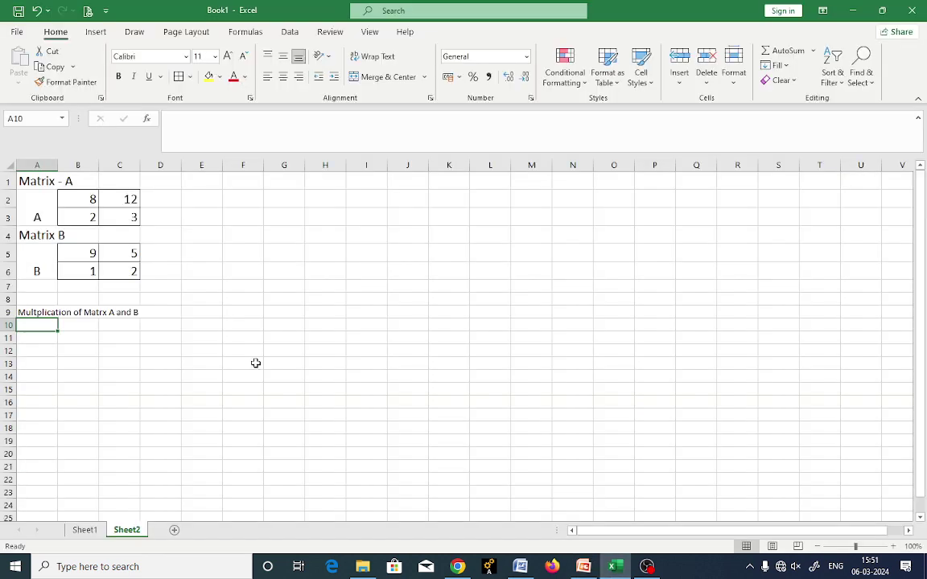
# Enter =MMULT(B2:C3,B5:C6) across B11:C12, producing 84, 64; 21, 16
pyautogui.click(163, 378)
pyautogui.moveTo(72, 338); pyautogui.dragTo(127, 335)
pyautogui.click(201, 125)
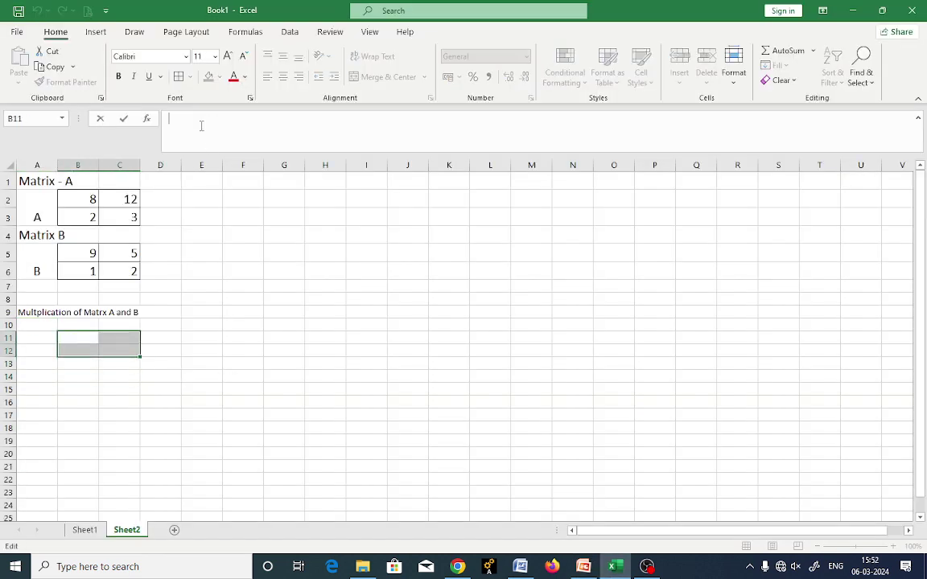
pyautogui.write('=m')
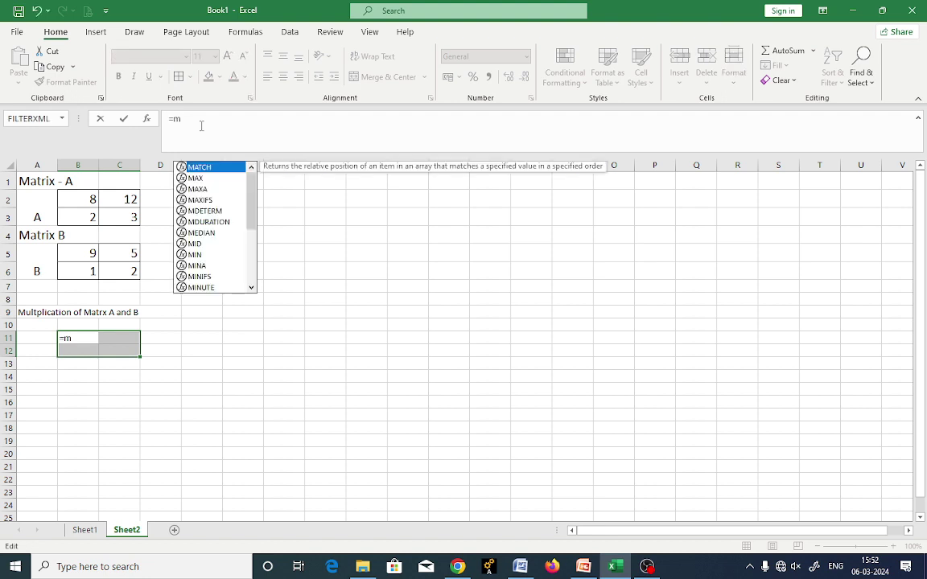
pyautogui.write('mult')
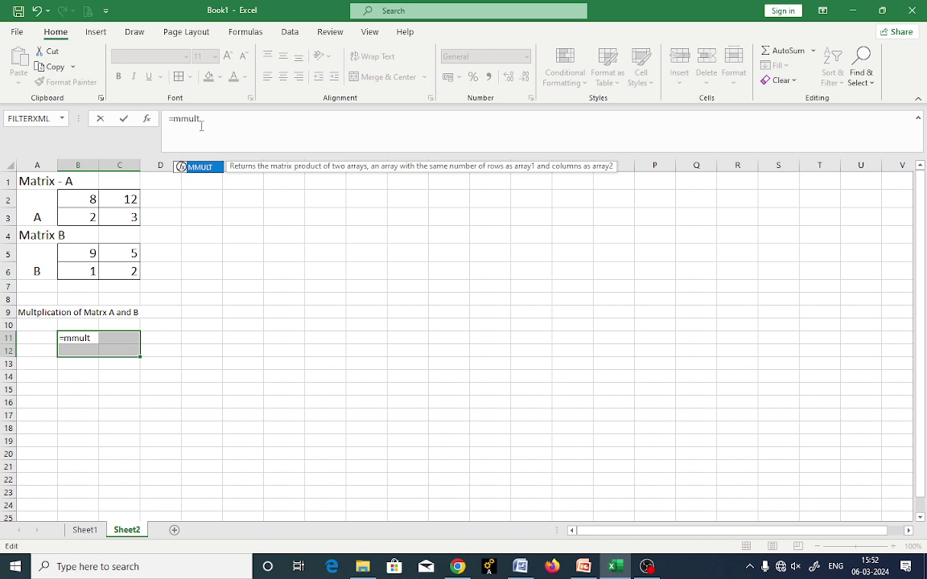
pyautogui.write('(')
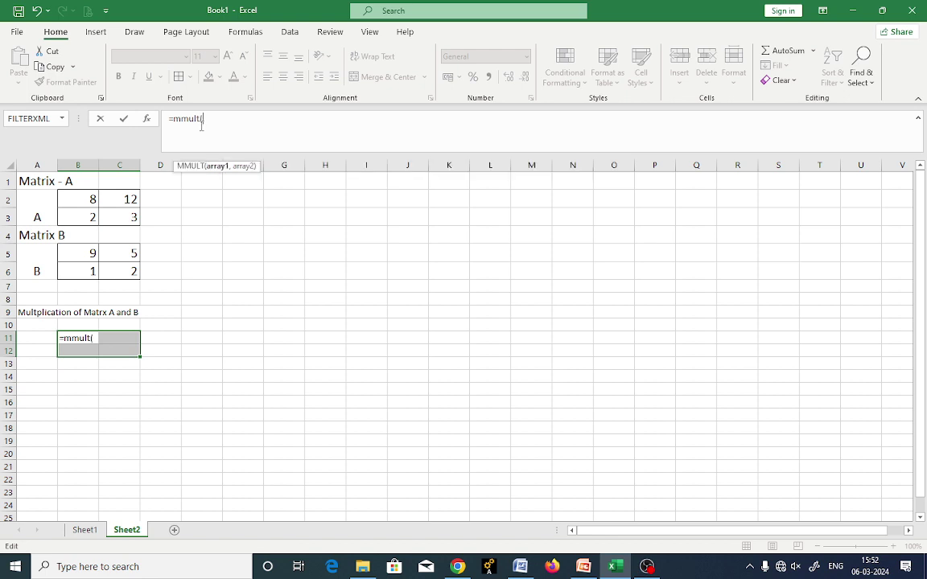
pyautogui.moveTo(77, 198); pyautogui.dragTo(111, 215)
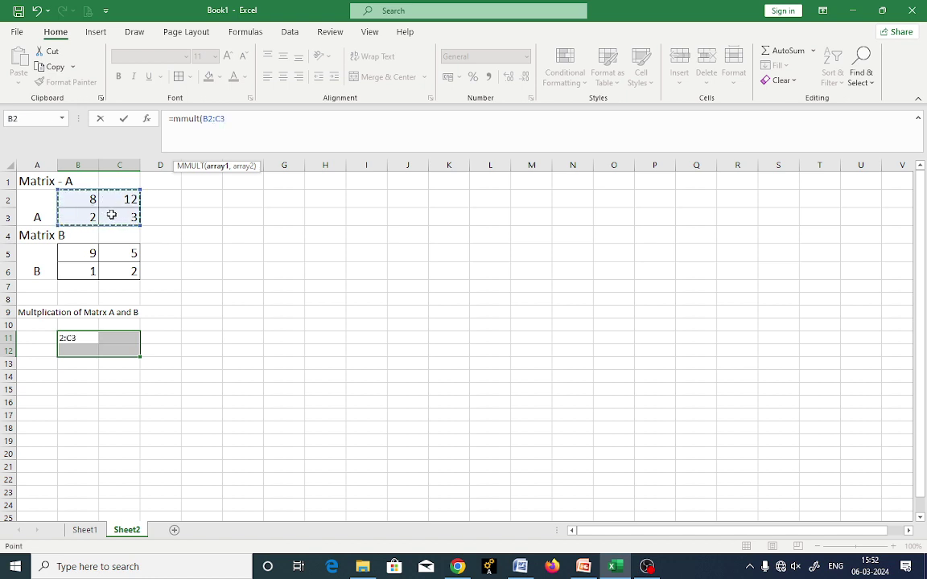
pyautogui.write(',')
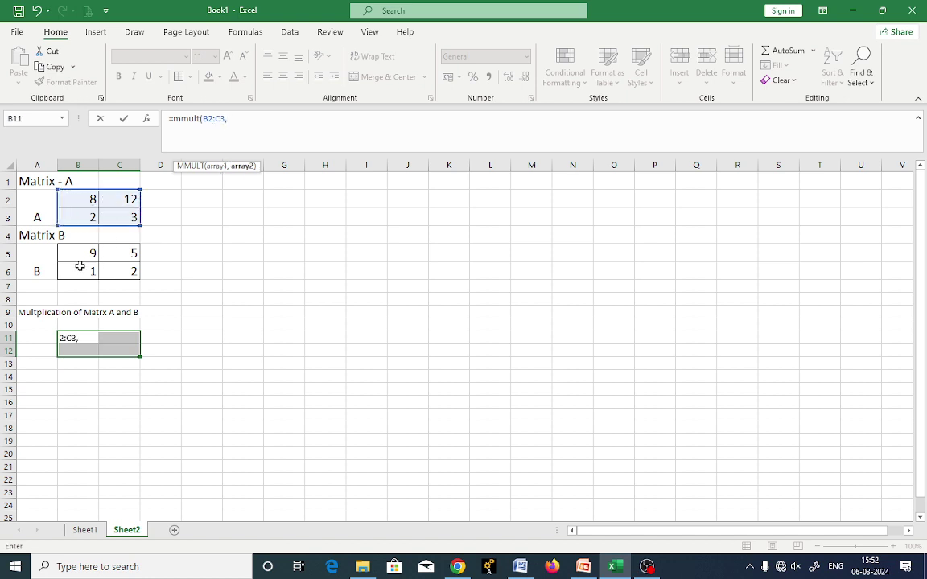
pyautogui.moveTo(74, 254); pyautogui.dragTo(118, 269)
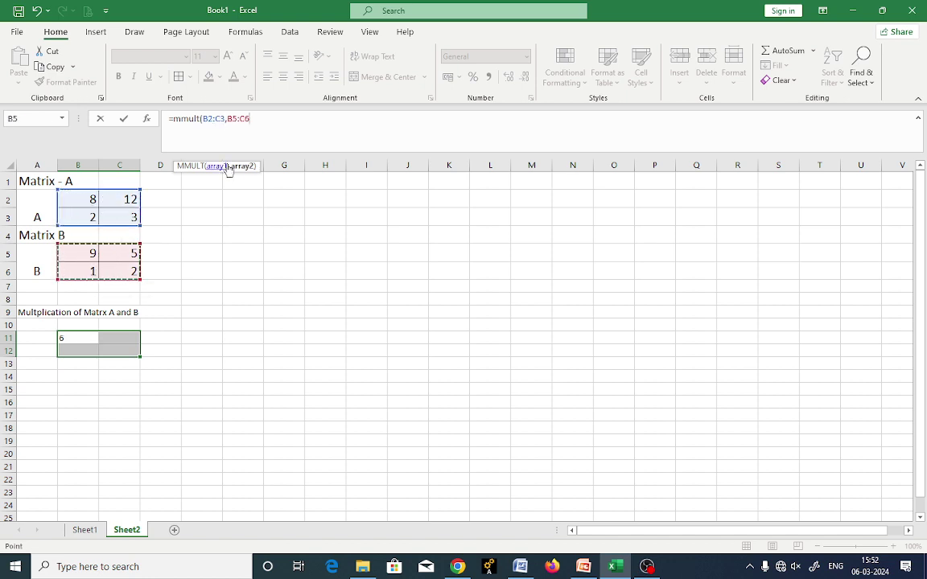
pyautogui.write(')')
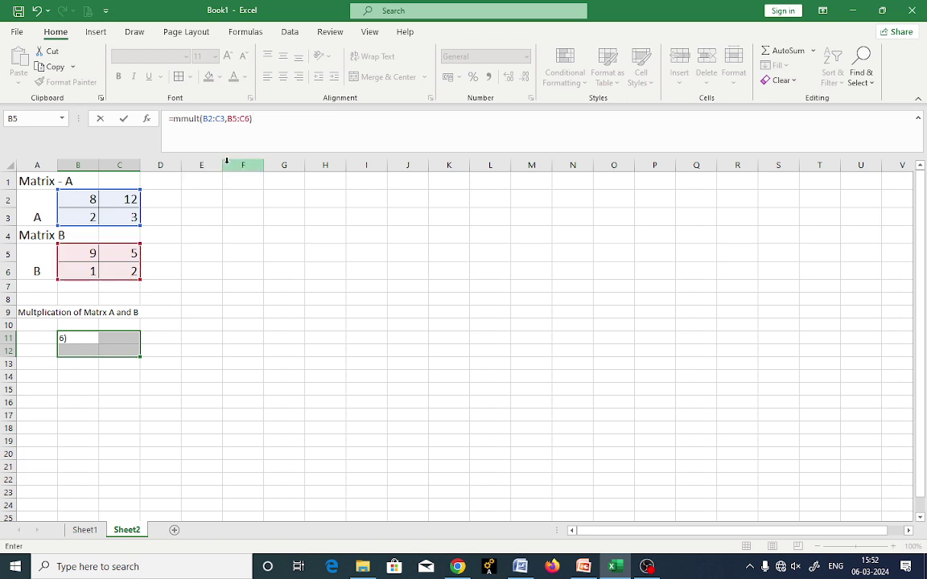
pyautogui.press('Return')
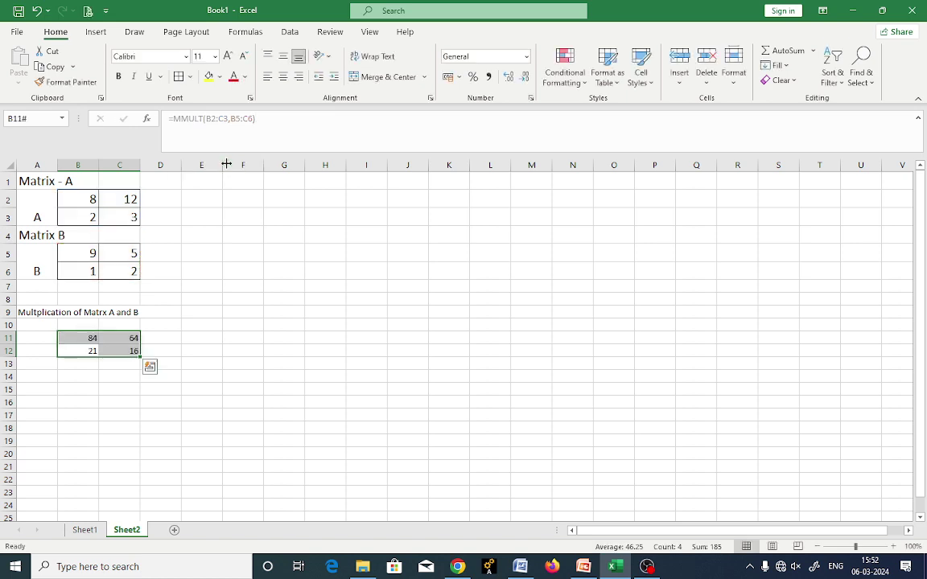
pyautogui.click(176, 407)
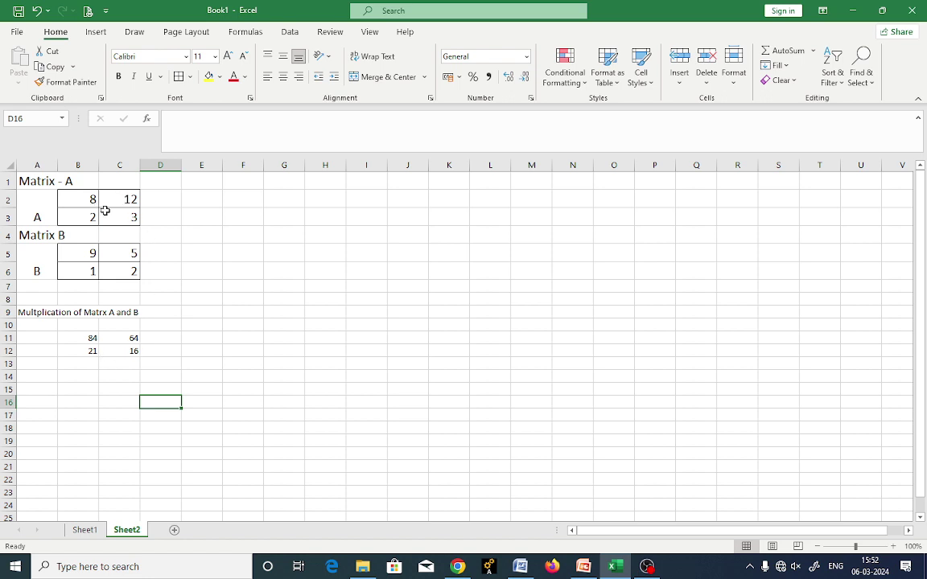
# Label the cells beside matrix A as a1, a2; b1, b2 in E2:F3
pyautogui.click(238, 203)
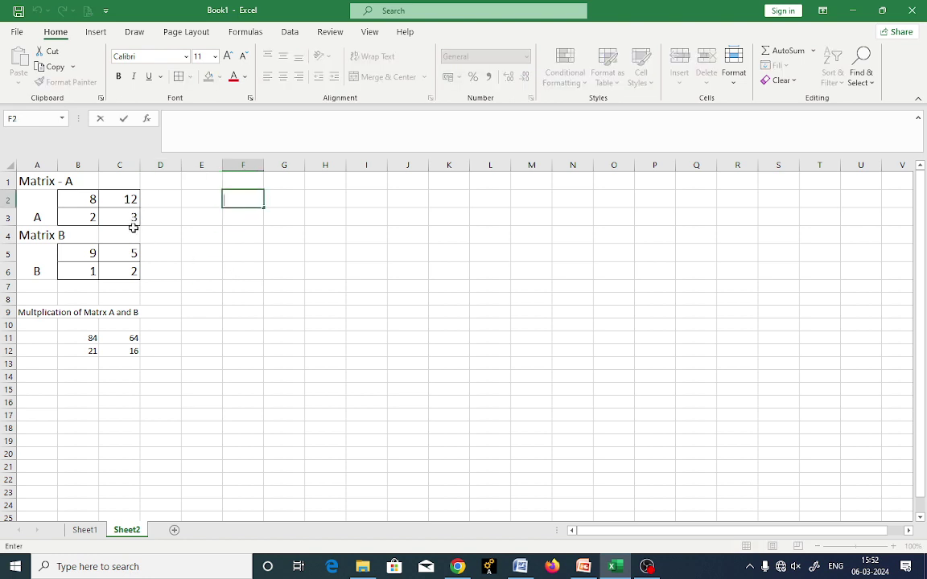
pyautogui.press('Down')
pyautogui.press('Down')
pyautogui.press('Down')
pyautogui.press('Down')
pyautogui.press('Down')
pyautogui.click(198, 199)
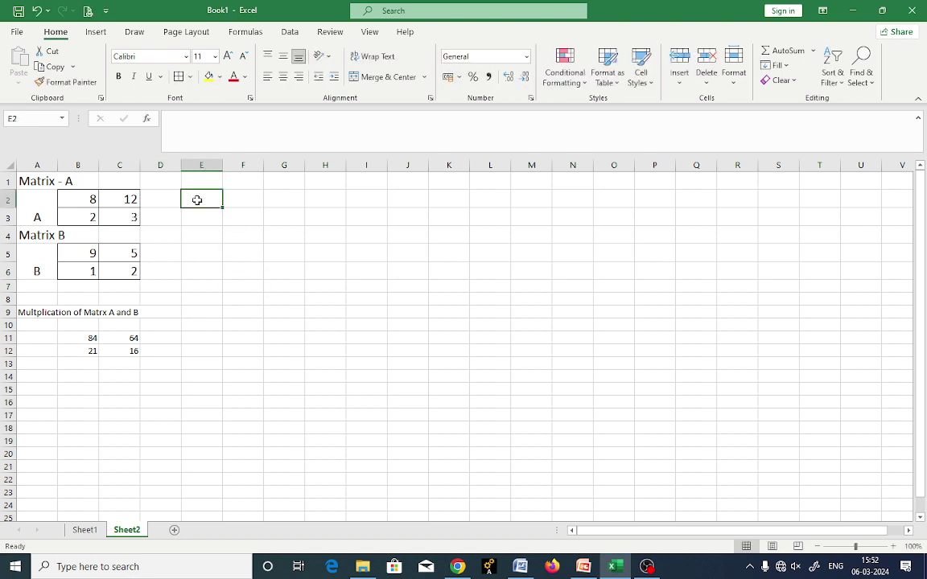
pyautogui.write('a1')
pyautogui.press('Return')
pyautogui.write('b')
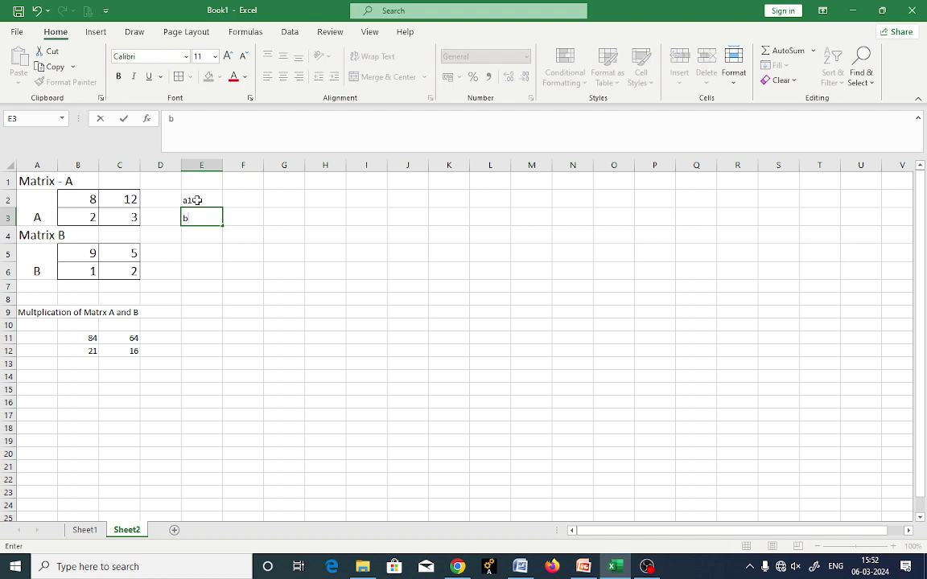
pyautogui.write('1')
pyautogui.press('Tab')
pyautogui.press('Up')
pyautogui.write('a2')
pyautogui.hotkey('ctrl', 'Return')
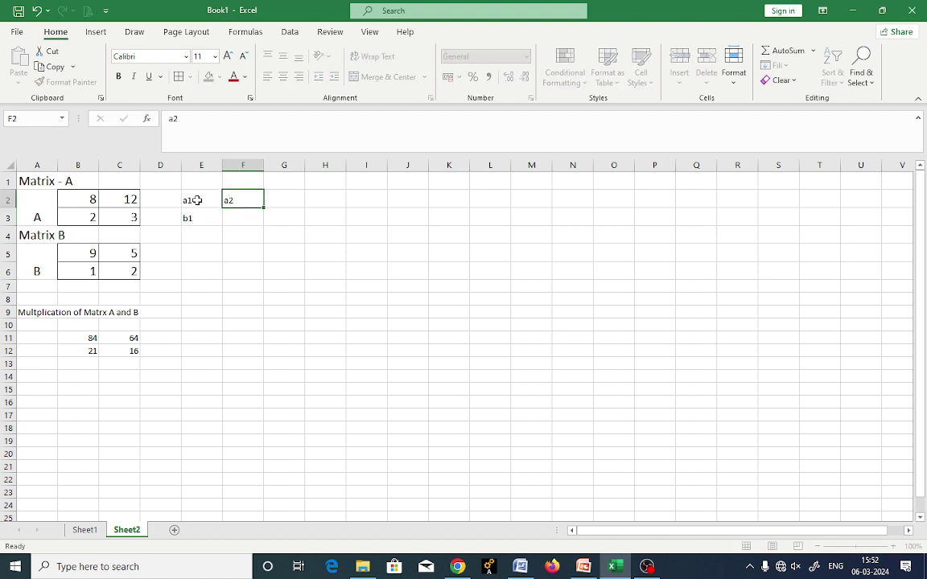
pyautogui.press('Return')
pyautogui.write('b2')
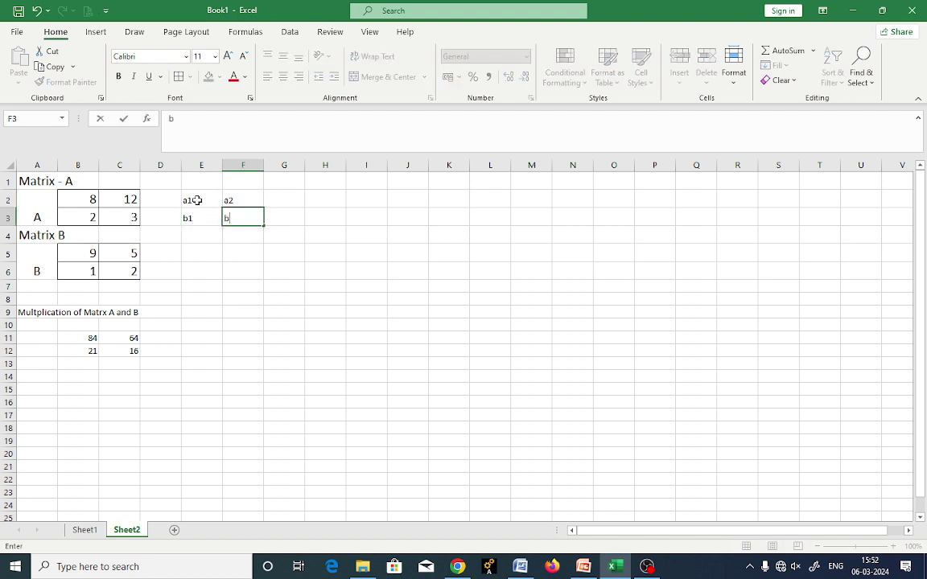
pyautogui.press('Down')
pyautogui.press('Down')
# Type a1, a2, b1, b2 into E5:F6 beside matrix B
pyautogui.press('Left')
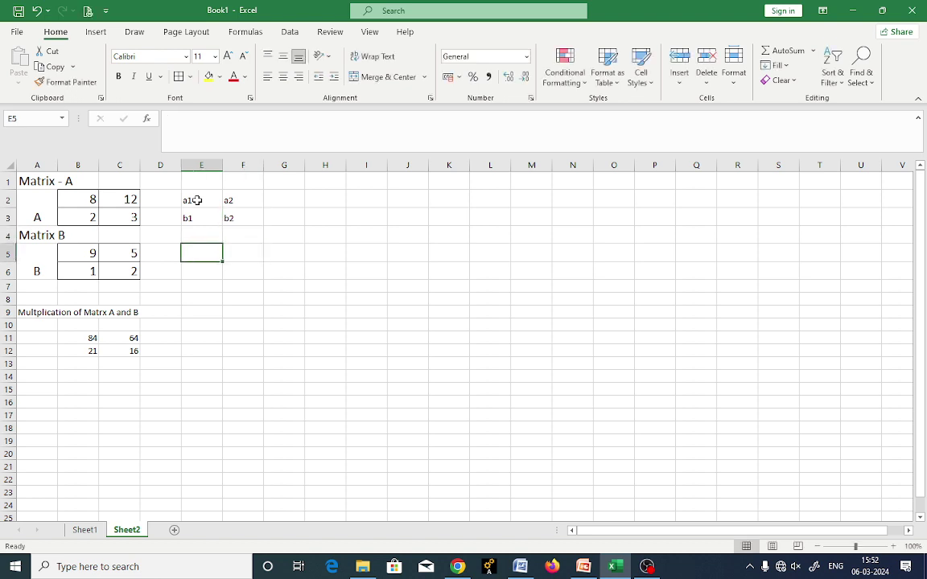
pyautogui.write('a1')
pyautogui.press('Tab')
pyautogui.write('a')
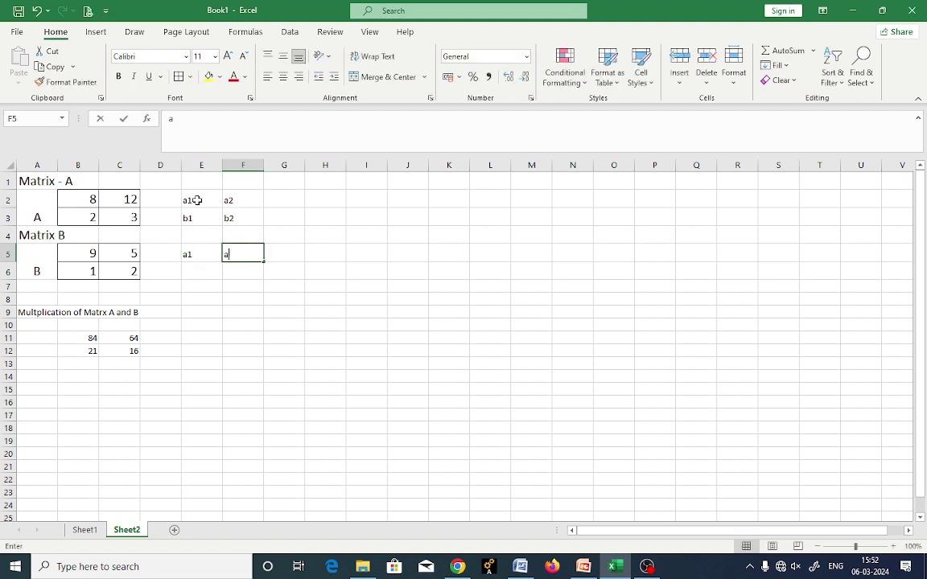
pyautogui.write('2')
pyautogui.press('Return')
pyautogui.write('b1')
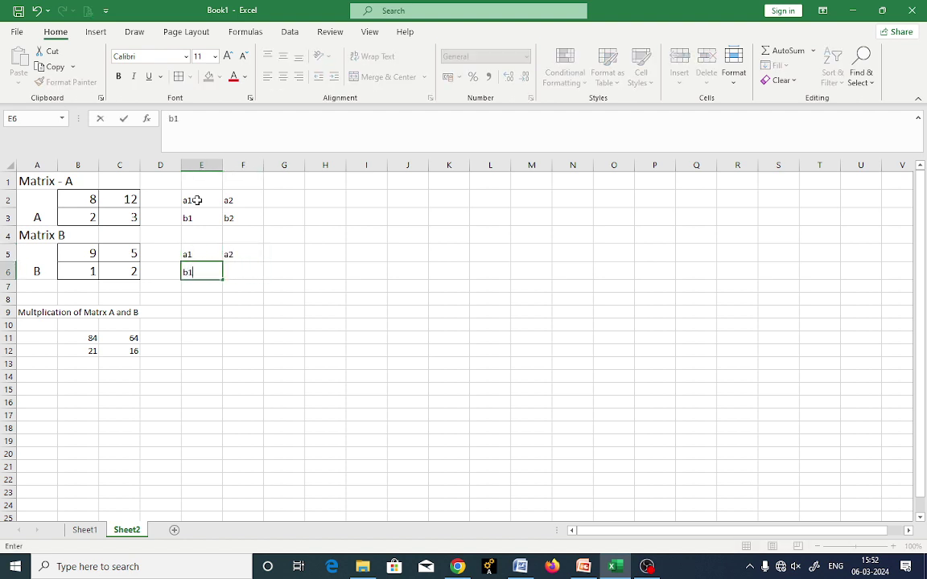
pyautogui.press('Tab')
pyautogui.write('b')
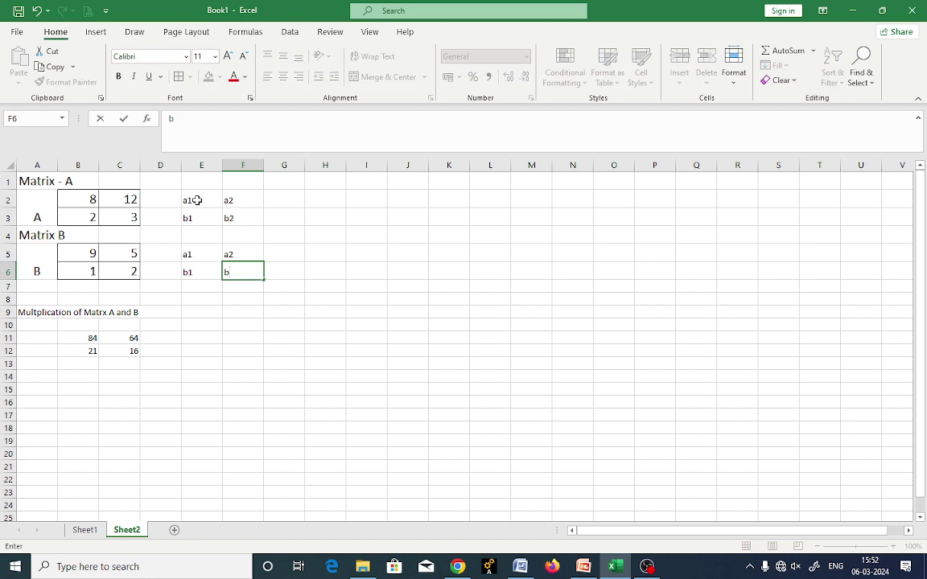
pyautogui.write('2')
pyautogui.press('Up')
# Relabel E5:F6 as c1, c2; d1, d2 for matrix B
pyautogui.press('Left')
pyautogui.press('Left')
pyautogui.press('Right')
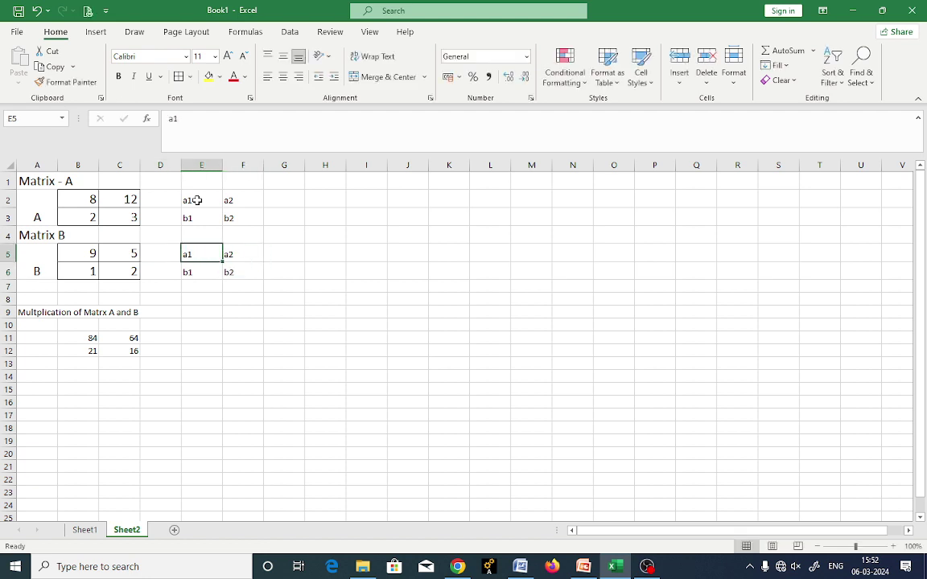
pyautogui.write('c1')
pyautogui.press('Tab')
pyautogui.write('c')
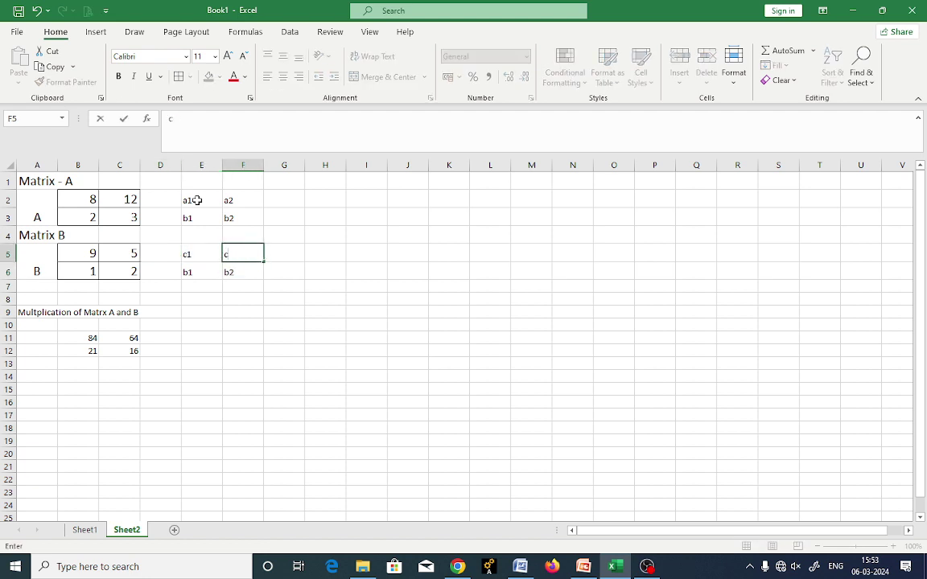
pyautogui.write('2')
pyautogui.press('Down')
pyautogui.press('Left')
pyautogui.write('d1')
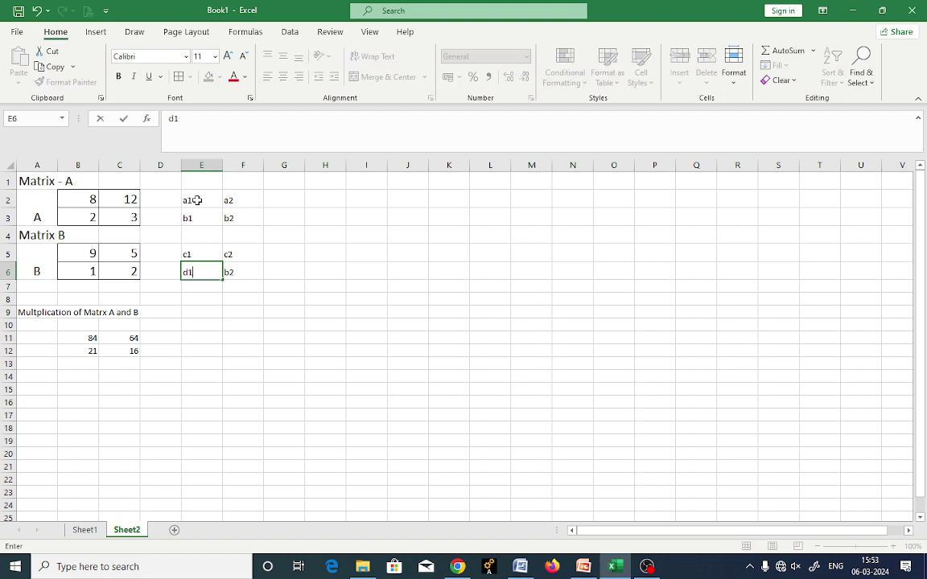
pyautogui.press('Tab')
pyautogui.write('d2')
pyautogui.press('Tab')
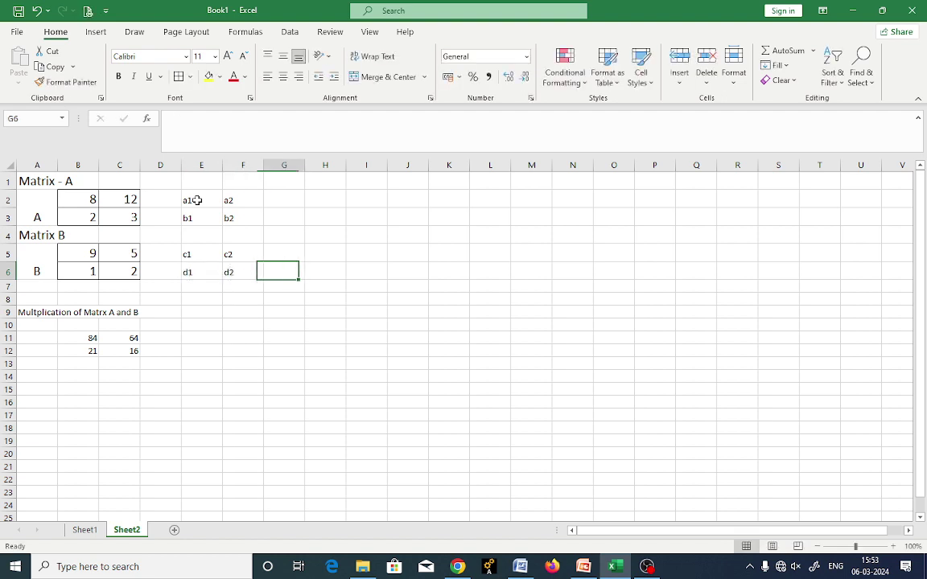
pyautogui.press('Up')
# Enter the product term a1*c1 in cell H2
pyautogui.press('Up')
pyautogui.press('Up')
pyautogui.press('Right')
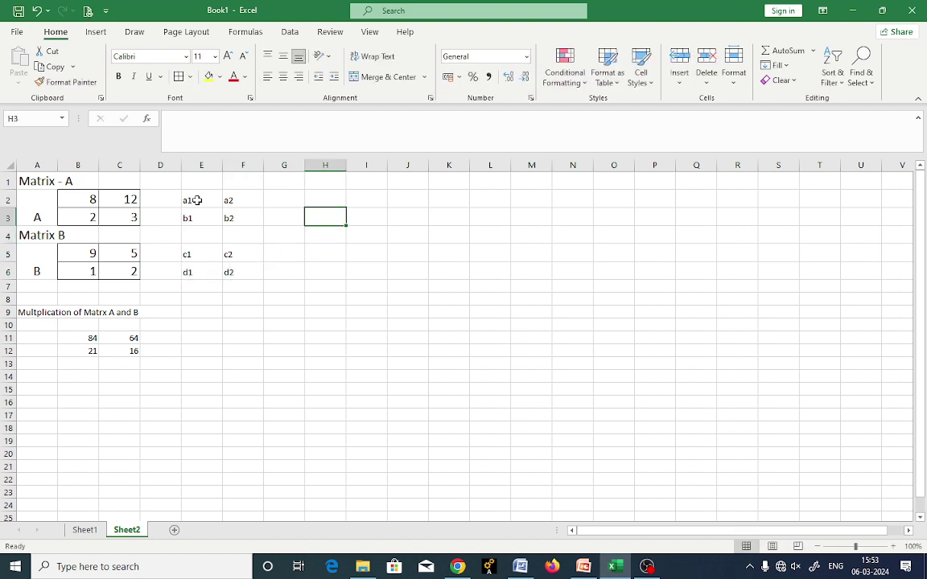
pyautogui.press('Up')
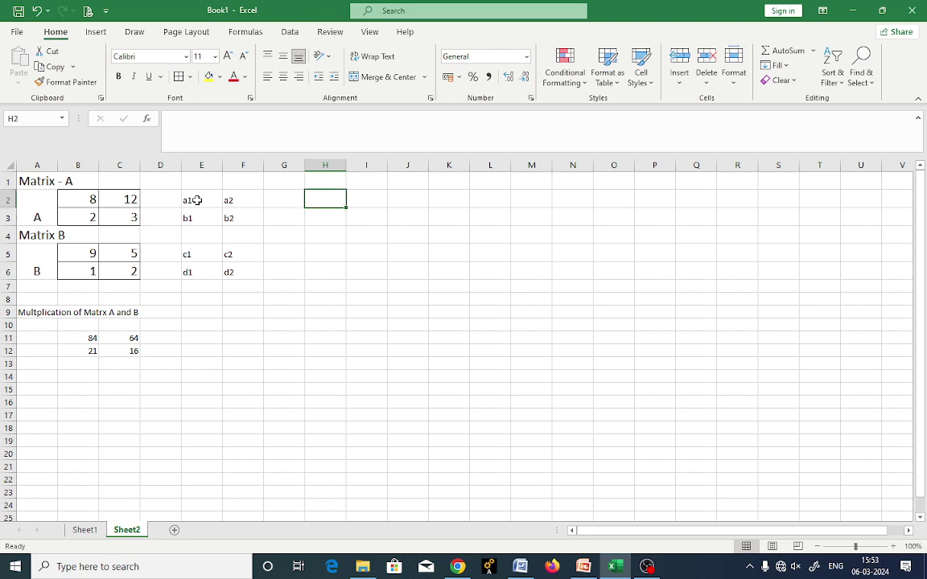
pyautogui.write('a1')
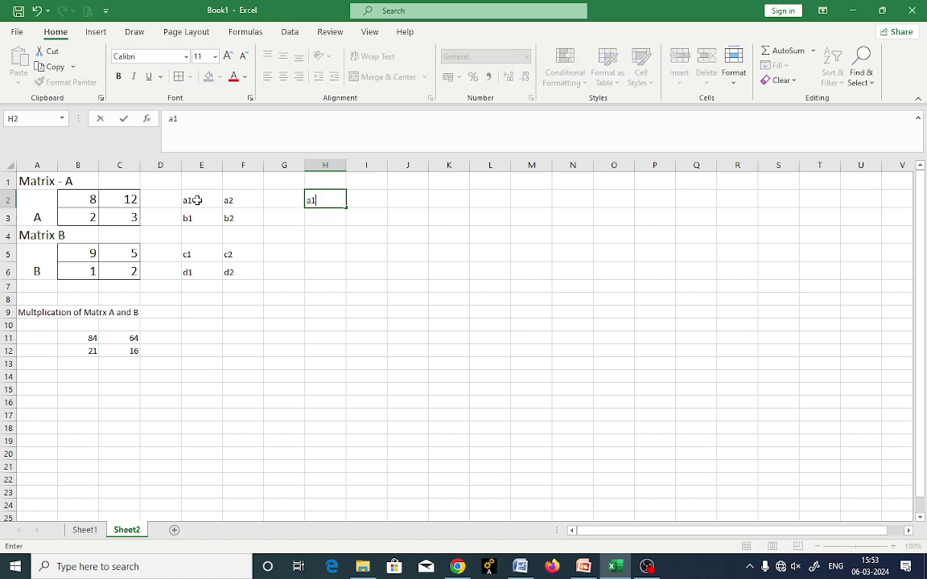
pyautogui.write('*c1')
pyautogui.press('Tab')
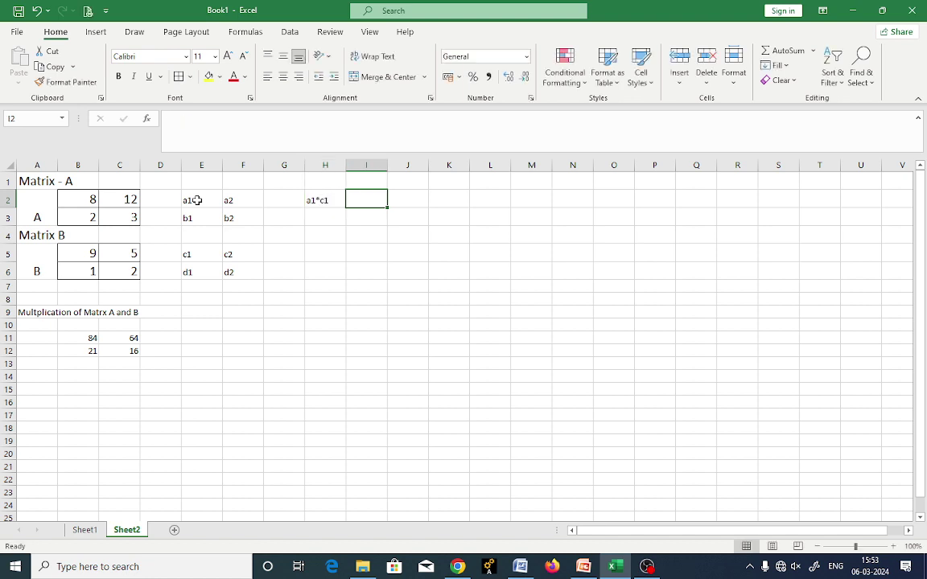
# Enter a2*d1 in J2, correcting typos, then move down to H4
pyautogui.press('Tab')
pyautogui.write('a2')
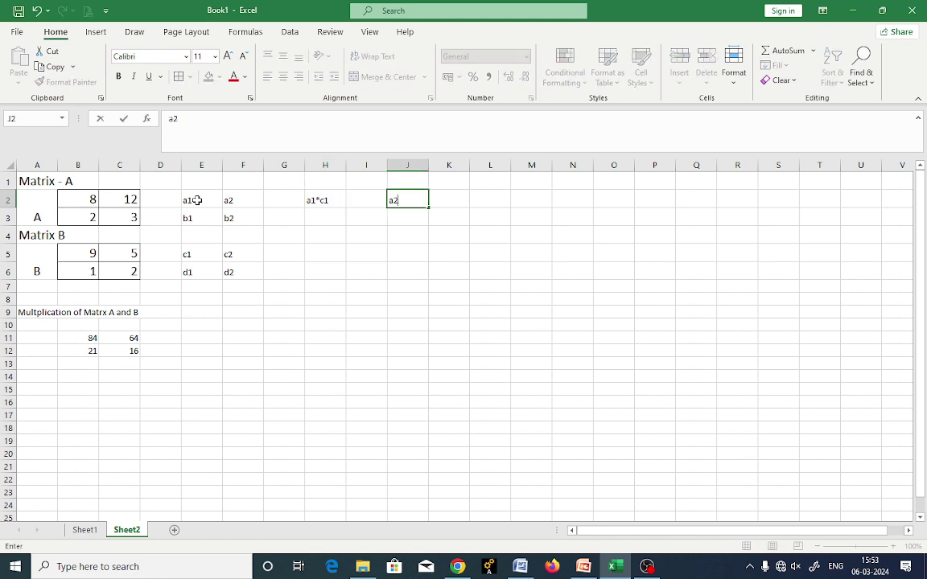
pyautogui.write('*d1')
pyautogui.press('Return')
pyautogui.press('Left')
pyautogui.press('Left')
pyautogui.press('Down')
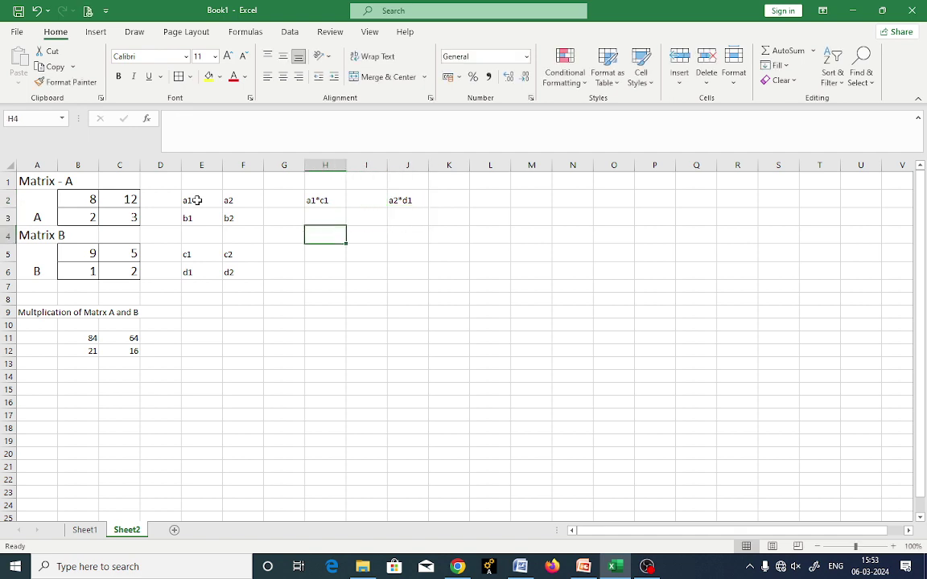
pyautogui.press('Up')
pyautogui.press('Down')
pyautogui.hotkey('alt', 'Tab')
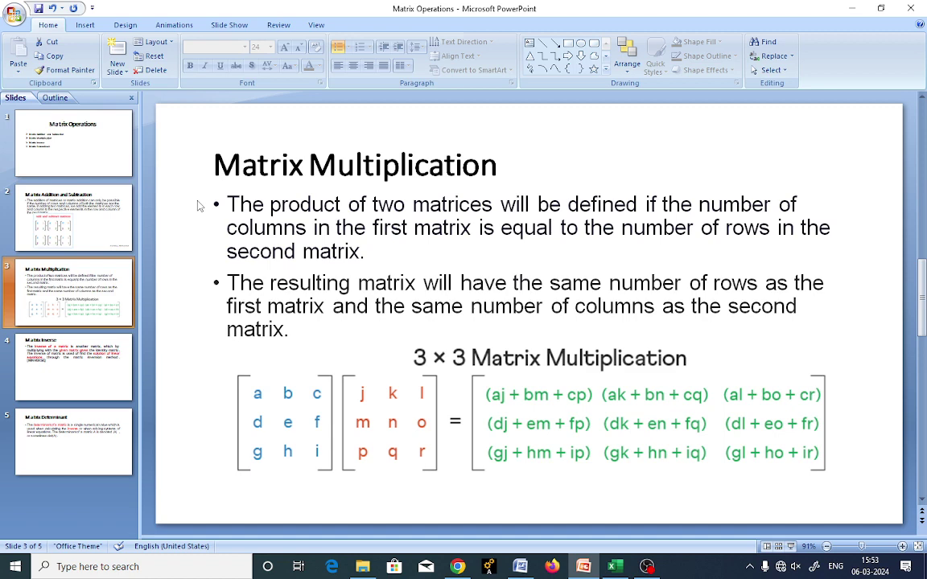
pyautogui.hotkey('alt', 'Tab')
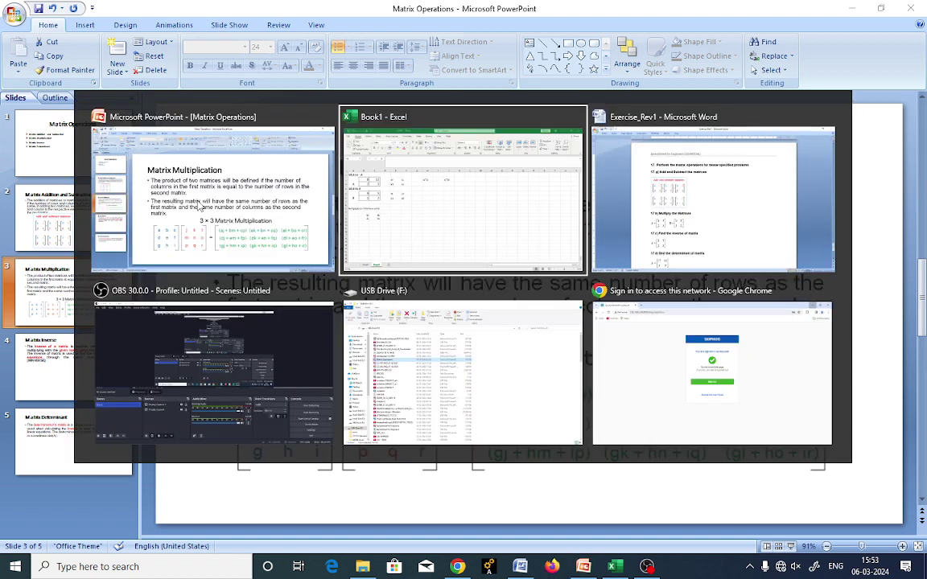
pyautogui.hotkey('alt', 'Tab')
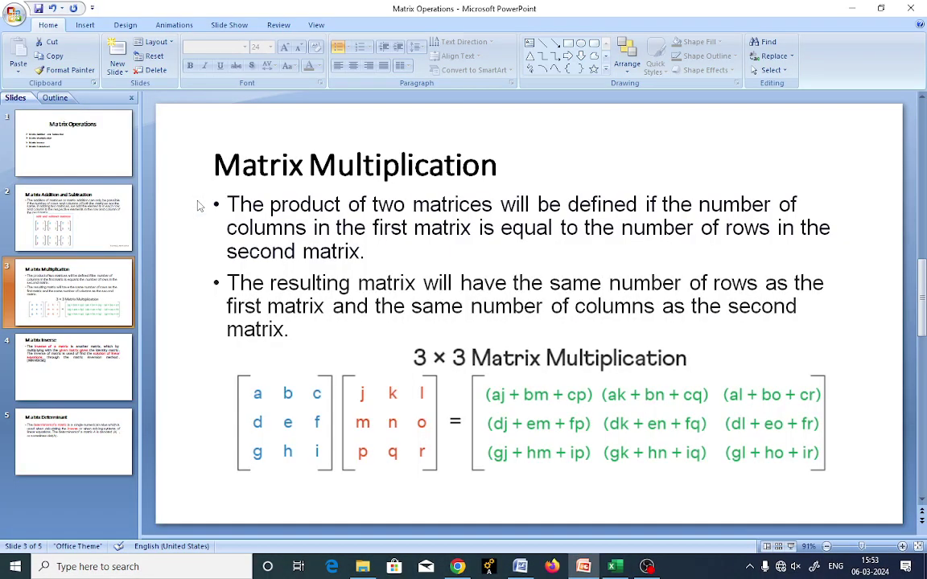
pyautogui.hotkey('alt', 'Tab')
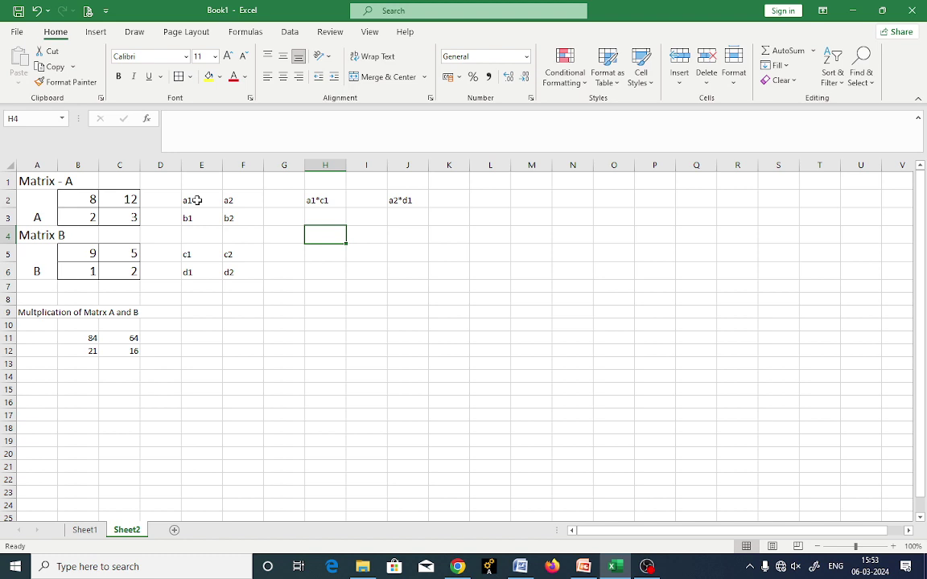
# Clear the separate product entries from H2 and J2
pyautogui.doubleClick(352, 201)
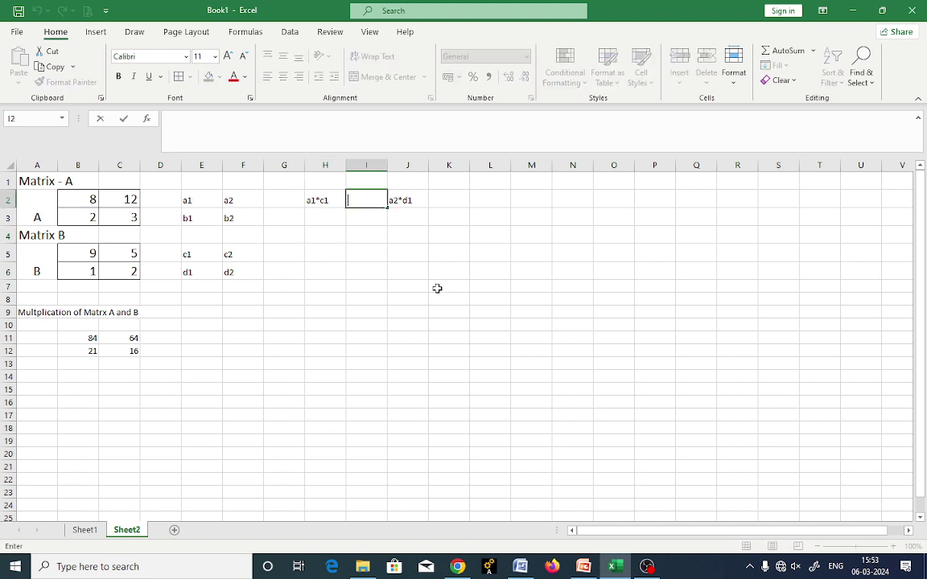
pyautogui.press('Escape')
pyautogui.press('Left')
pyautogui.press('Delete')
pyautogui.press('Right')
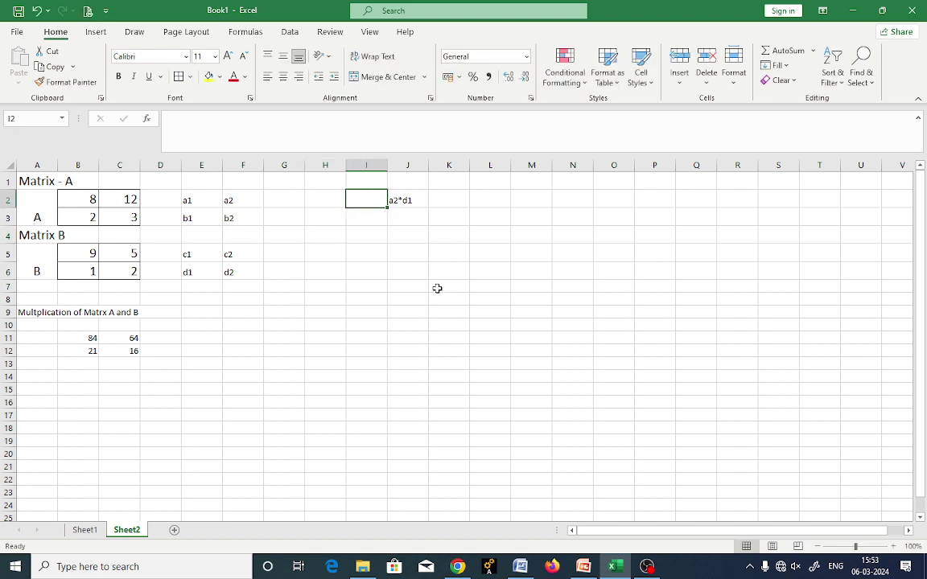
pyautogui.press('Right')
pyautogui.press('Delete')
pyautogui.press('Left')
pyautogui.press('Left')
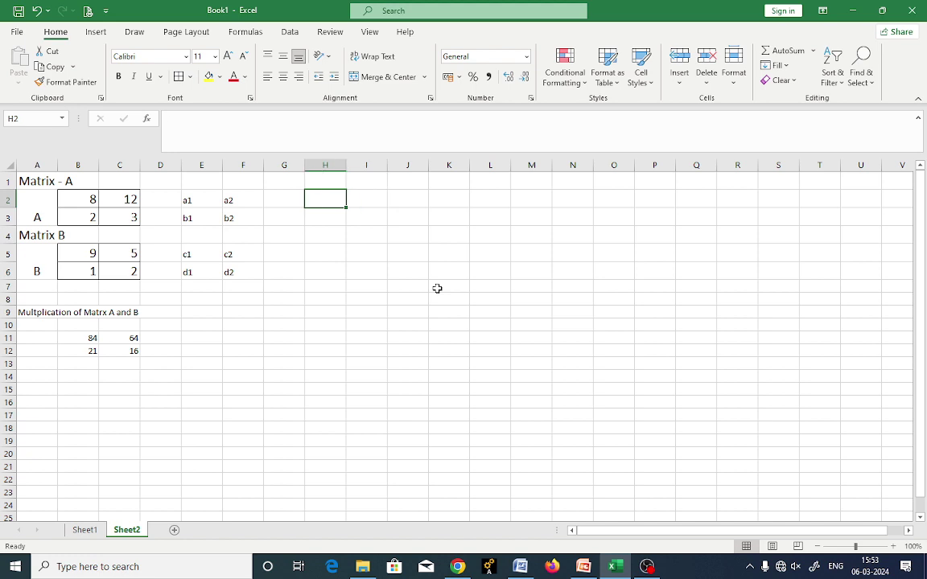
# Enter a1*c1+a2*d1 in H2 and start a2*ca+a2*c2 in J2
pyautogui.write('a1')
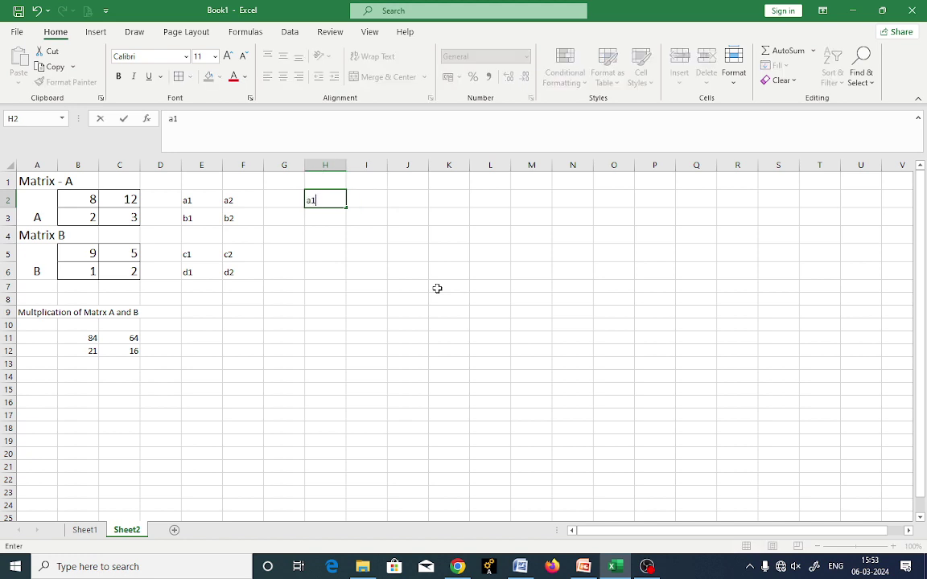
pyautogui.write('*c1+a2*d1')
pyautogui.press('Tab')
pyautogui.press('Tab')
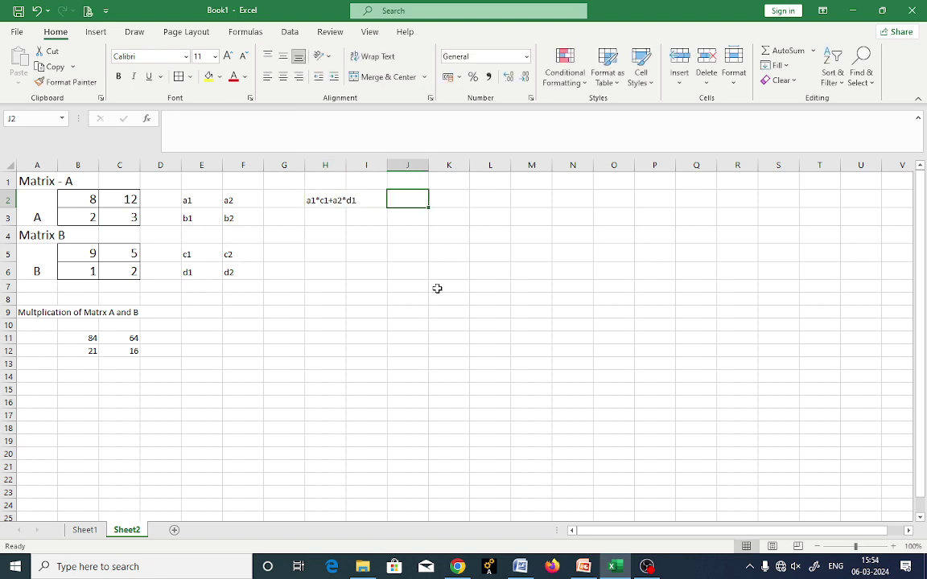
pyautogui.write('a')
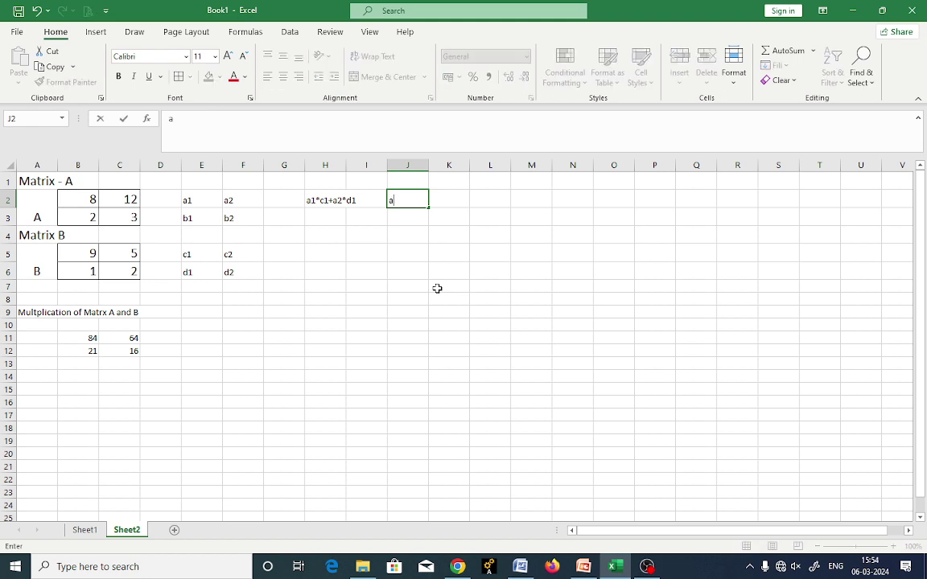
pyautogui.write('2*ca+a2*c2')
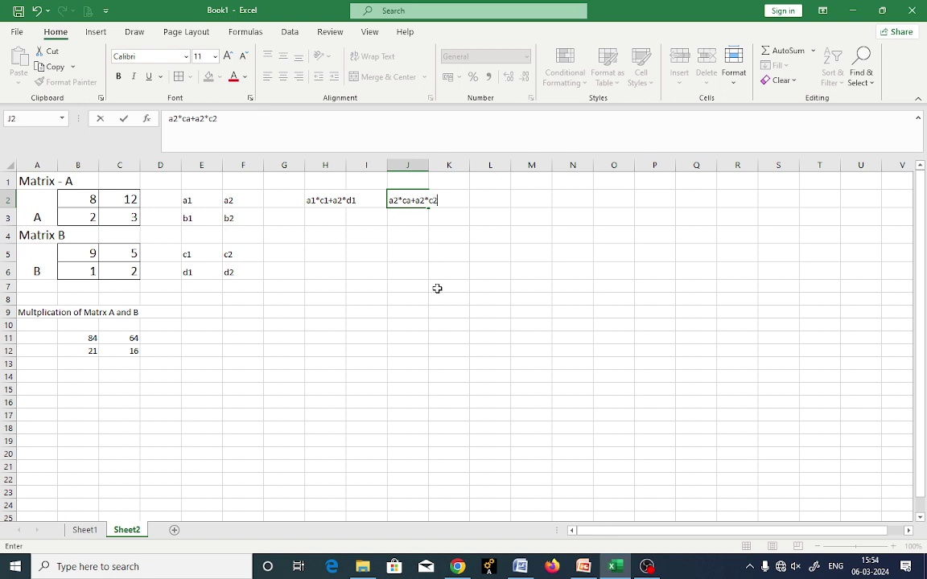
pyautogui.click(407, 201)
# Correct J2 to read a2*c2+a2*d1
pyautogui.press('BackSpace')
pyautogui.write('2')
pyautogui.hotkey('shift', 'Left')
pyautogui.hotkey('shift', 'Left')
pyautogui.write('d1')
pyautogui.press('Return')
# Enter b1*c1+b1 in H3 and select the blue pen on the Draw tab
pyautogui.press('Left')
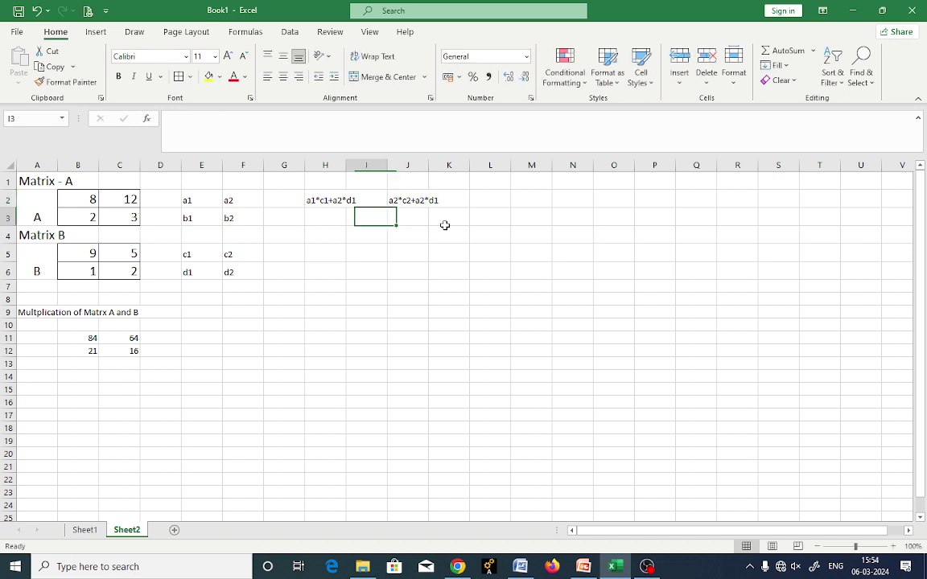
pyautogui.press('Left')
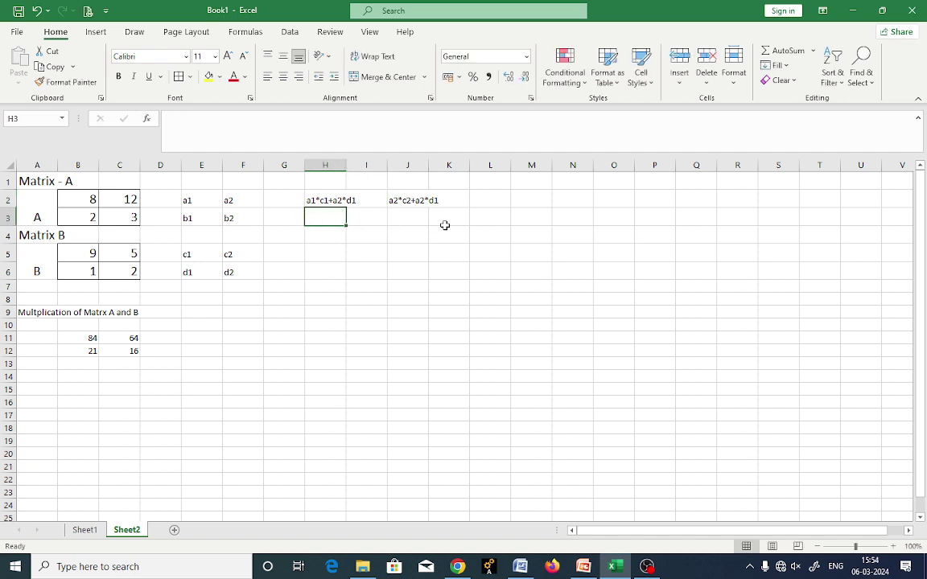
pyautogui.write('b1')
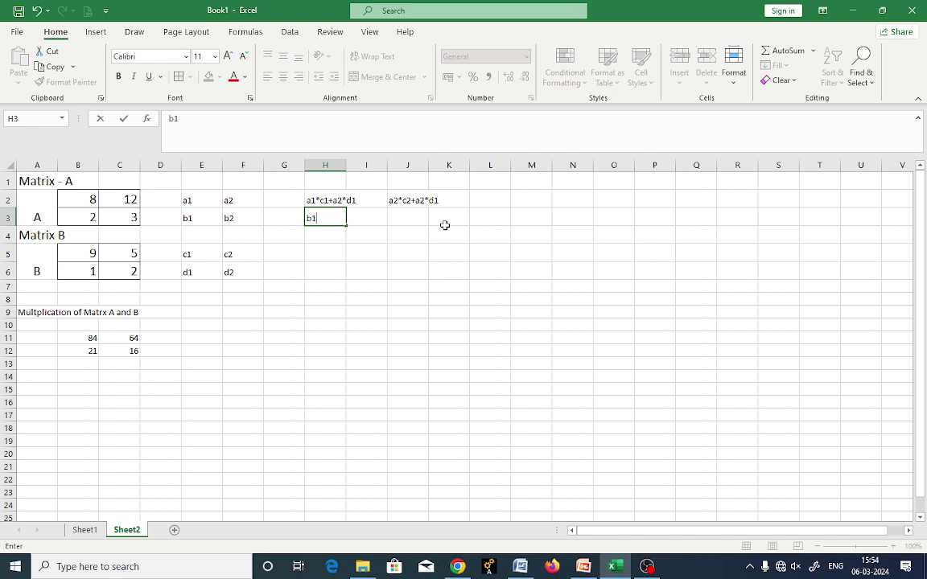
pyautogui.write('*c1+b1')
pyautogui.click(132, 31)
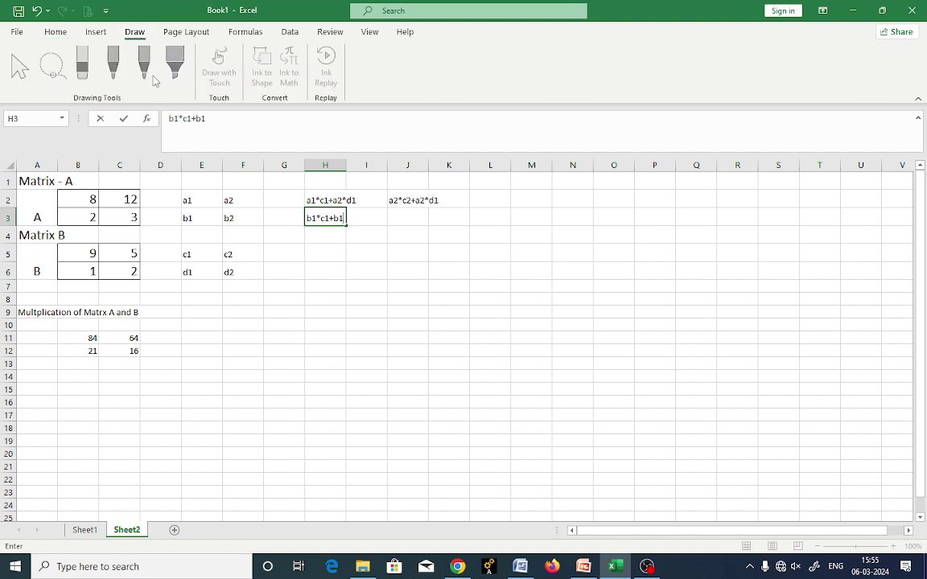
pyautogui.click(253, 338)
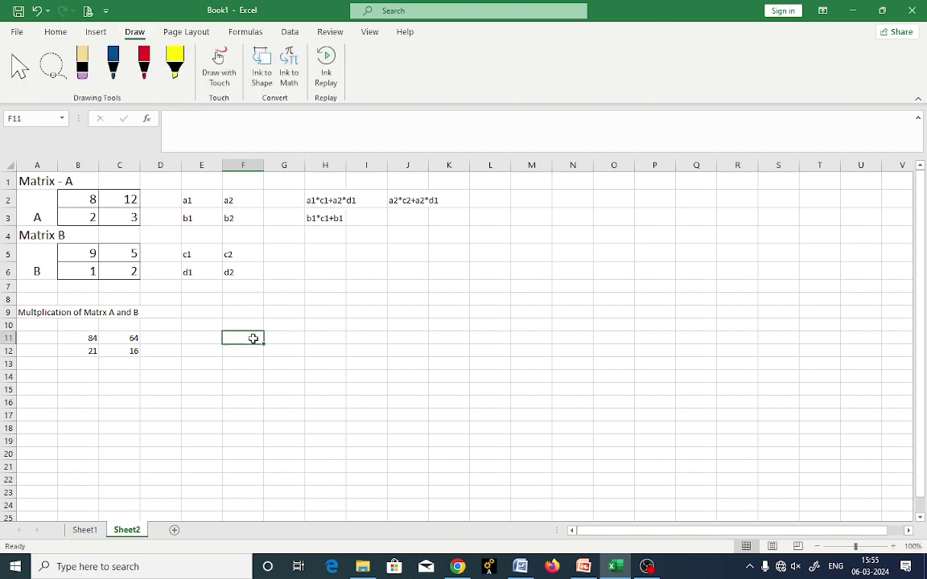
pyautogui.click(113, 61)
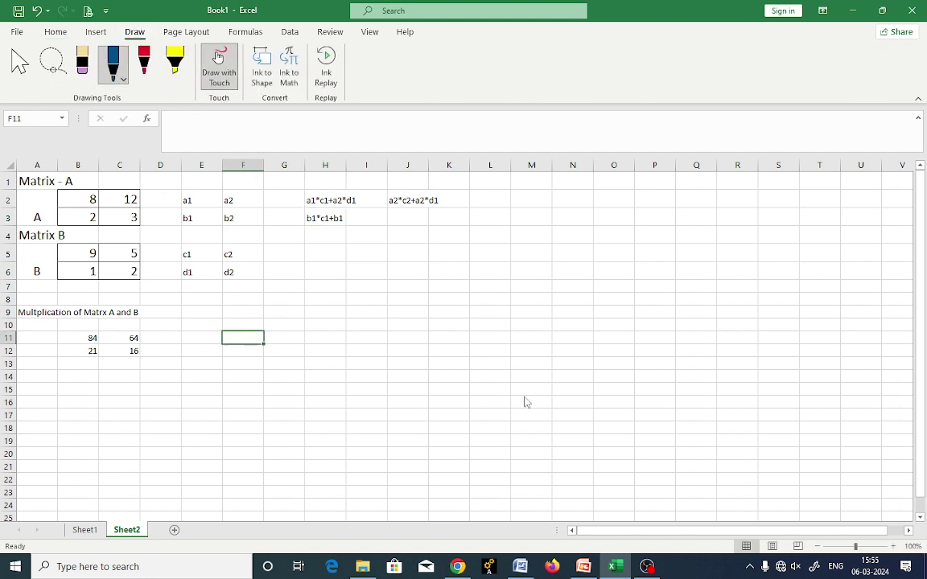
pyautogui.hotkey('alt', 'Tab')
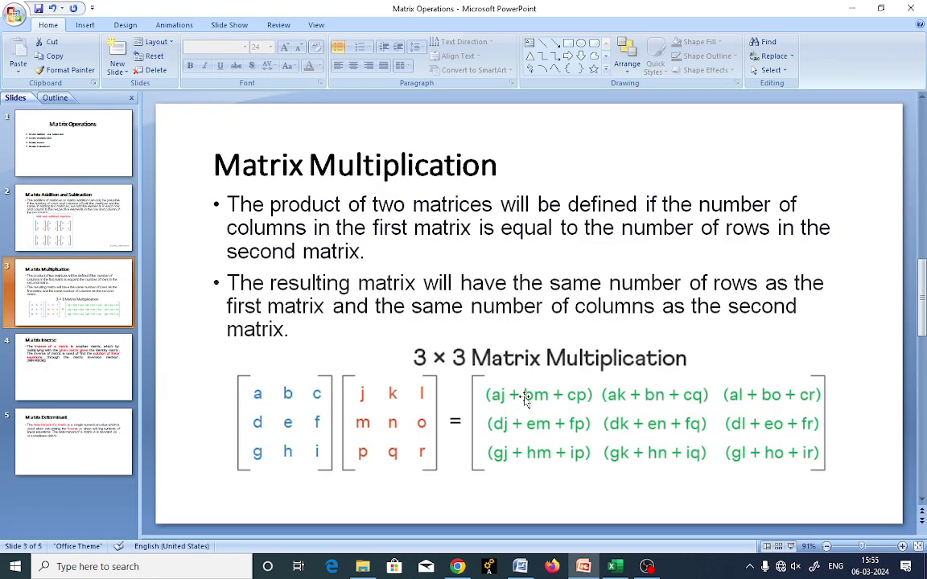
pyautogui.click(486, 458)
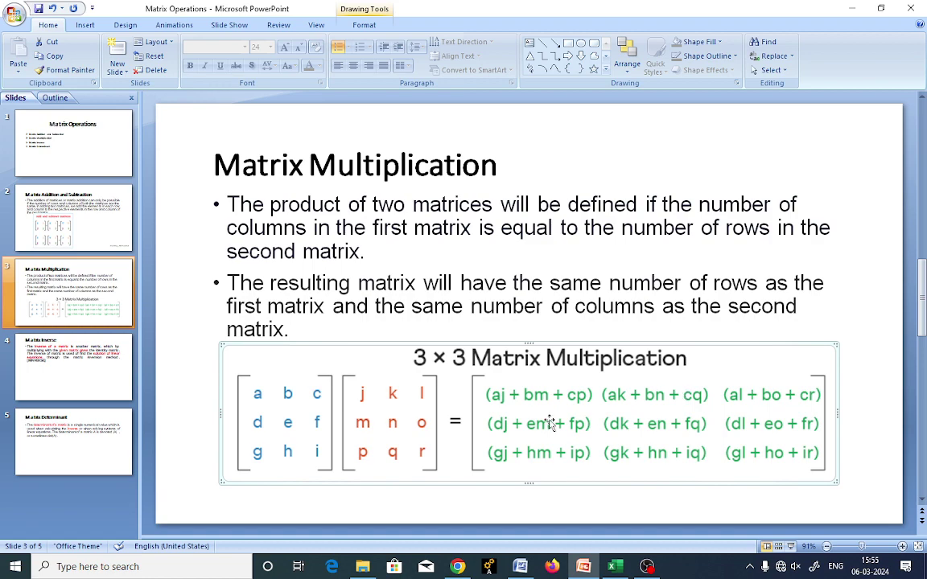
pyautogui.hotkey('alt', 'Tab')
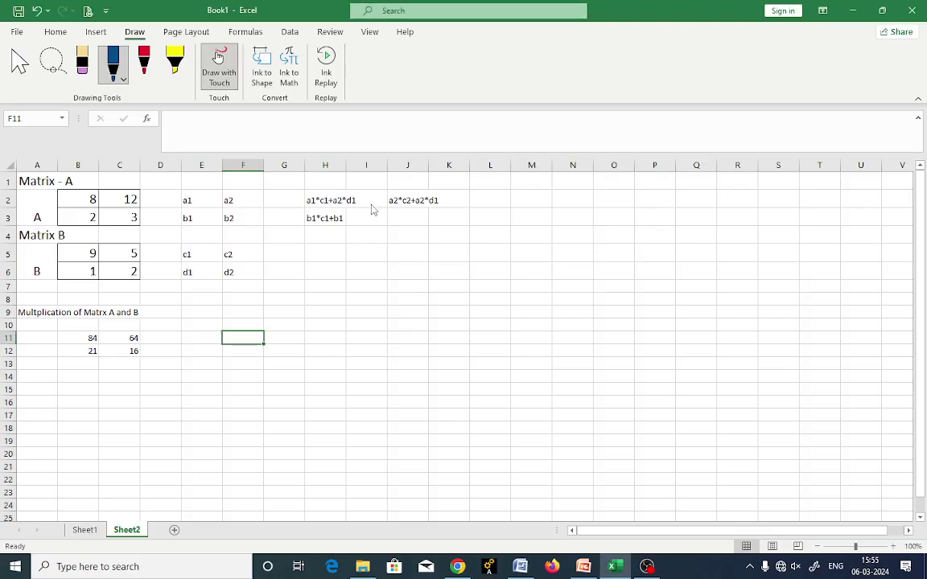
# Exit inking and revise J2 to a1*c2+a2*d2
pyautogui.press('Escape')
pyautogui.click(420, 202)
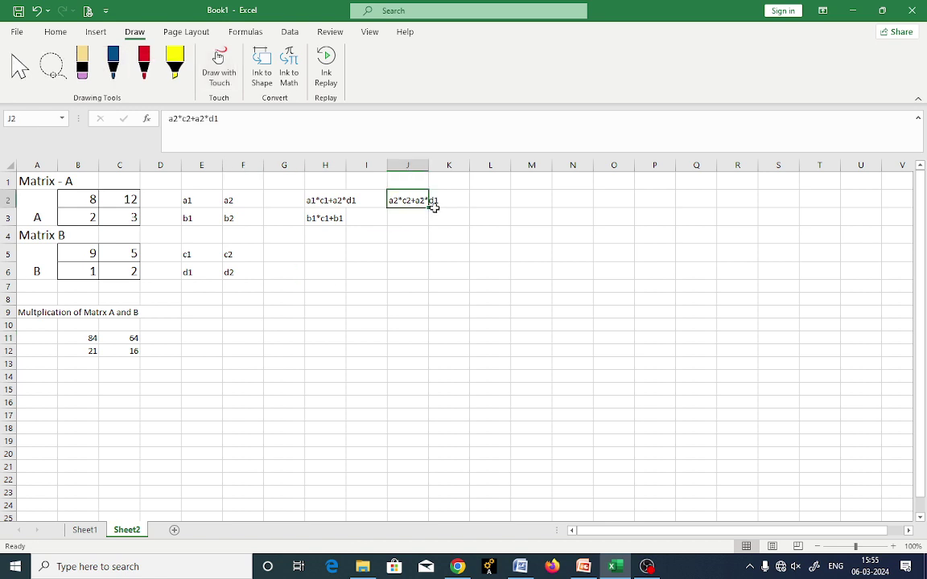
pyautogui.click(239, 126)
pyautogui.press('BackSpace')
pyautogui.write('2')
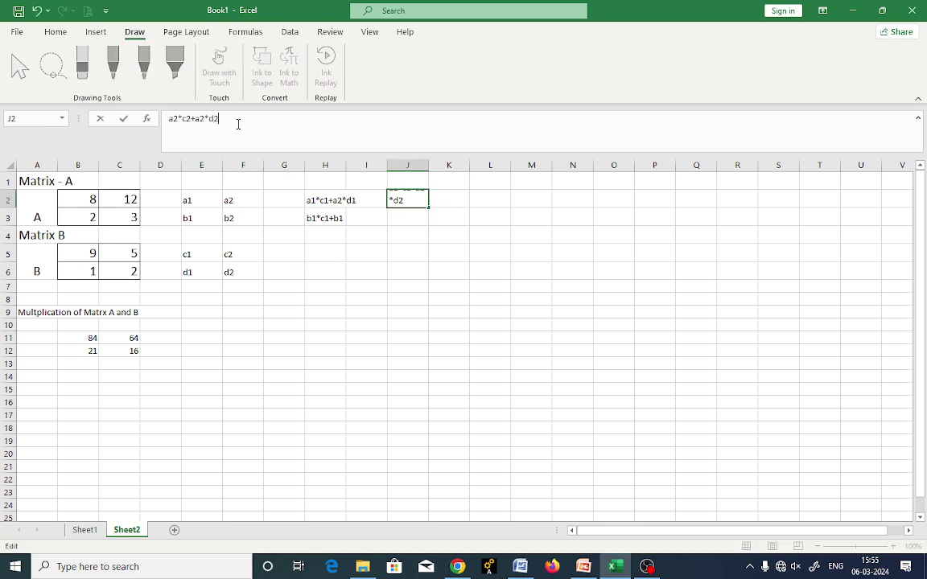
pyautogui.press('Return')
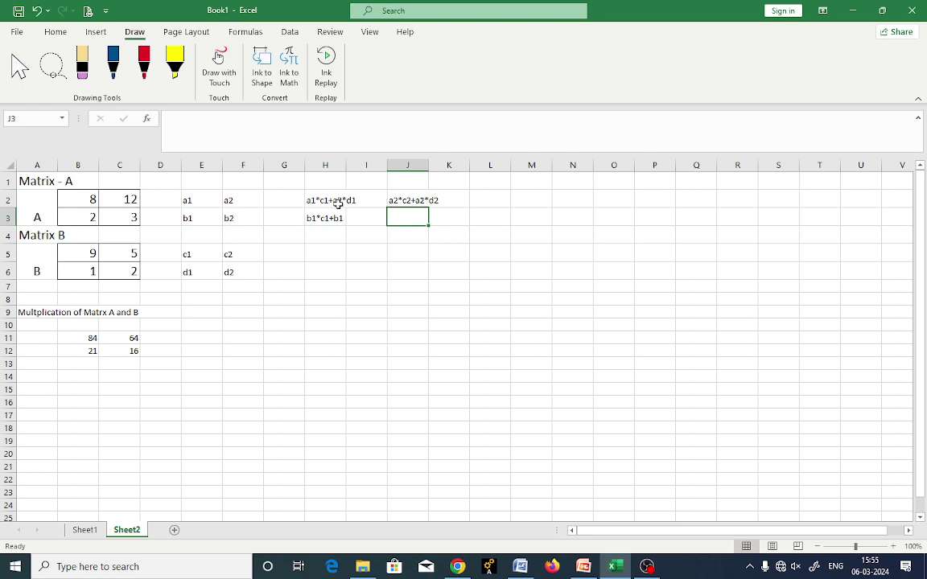
pyautogui.doubleClick(390, 201)
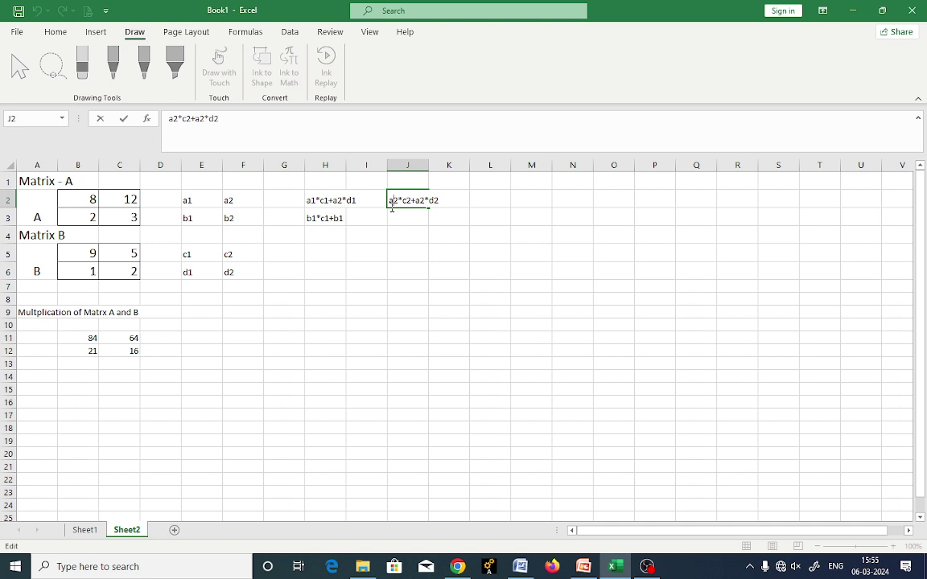
pyautogui.press('Delete')
pyautogui.write('1')
pyautogui.press('Return')
pyautogui.press('Return')
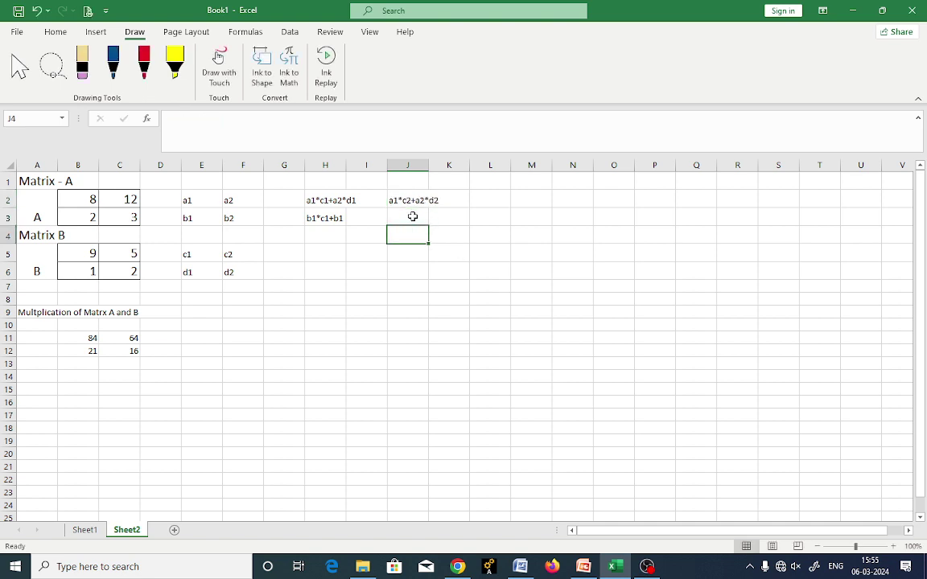
# Copy the 3×3 matrix picture from the slide and right-click M15 in Excel to paste
pyautogui.doubleClick(328, 220)
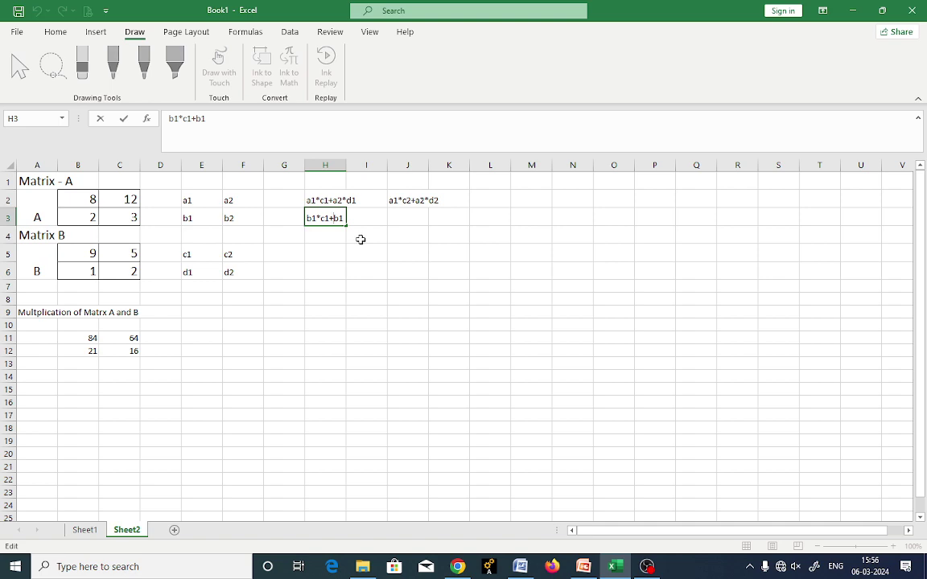
pyautogui.click(367, 288)
pyautogui.click(574, 518)
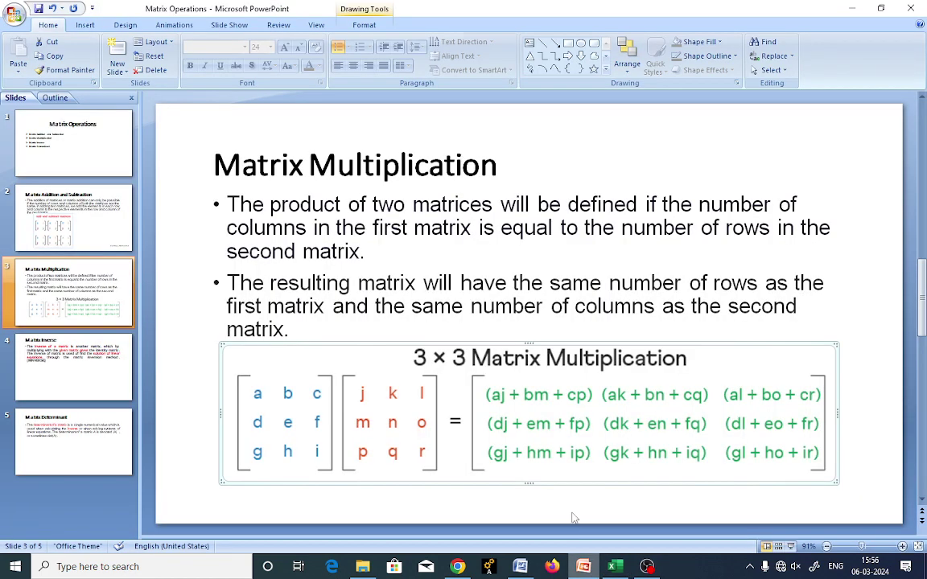
pyautogui.rightClick(465, 368)
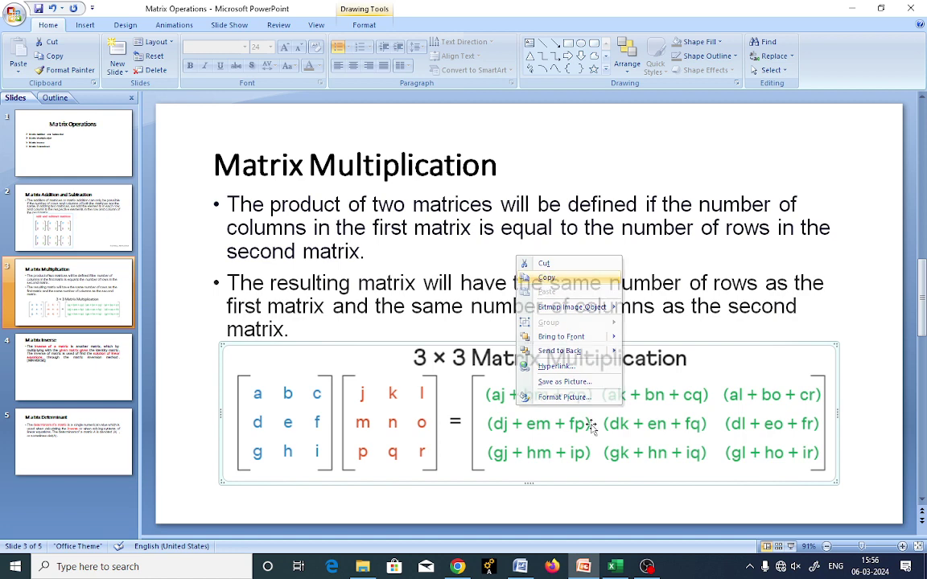
pyautogui.press('Return')
pyautogui.click(614, 566)
pyautogui.rightClick(518, 388)
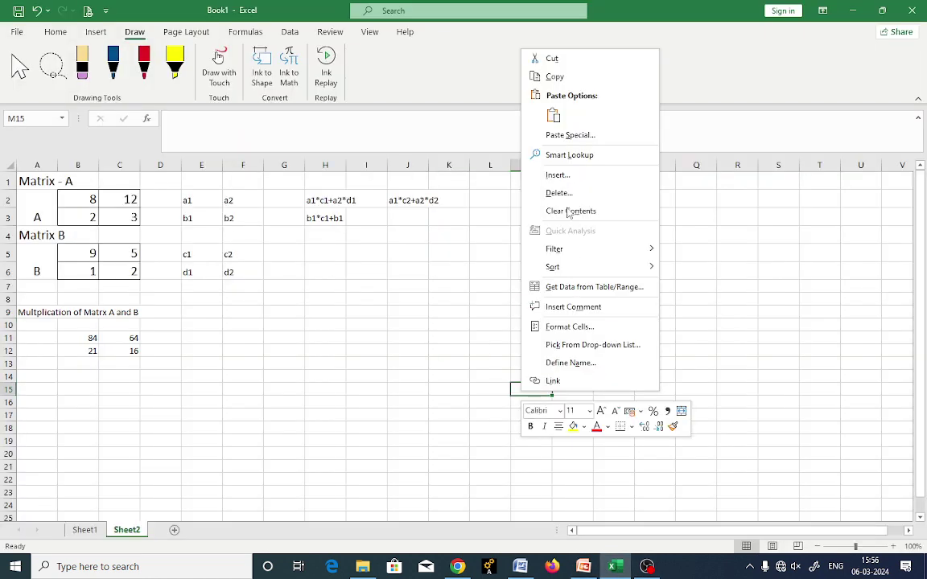
# Paste the multiplication picture beside the labels and relabel E2 and F2 as a and b
pyautogui.click(553, 116)
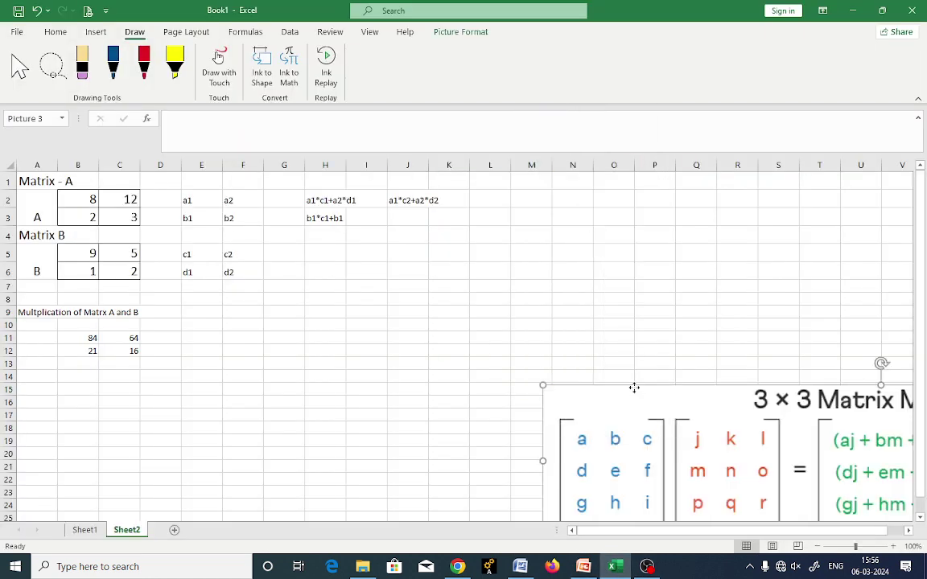
pyautogui.moveTo(634, 388); pyautogui.dragTo(568, 219)
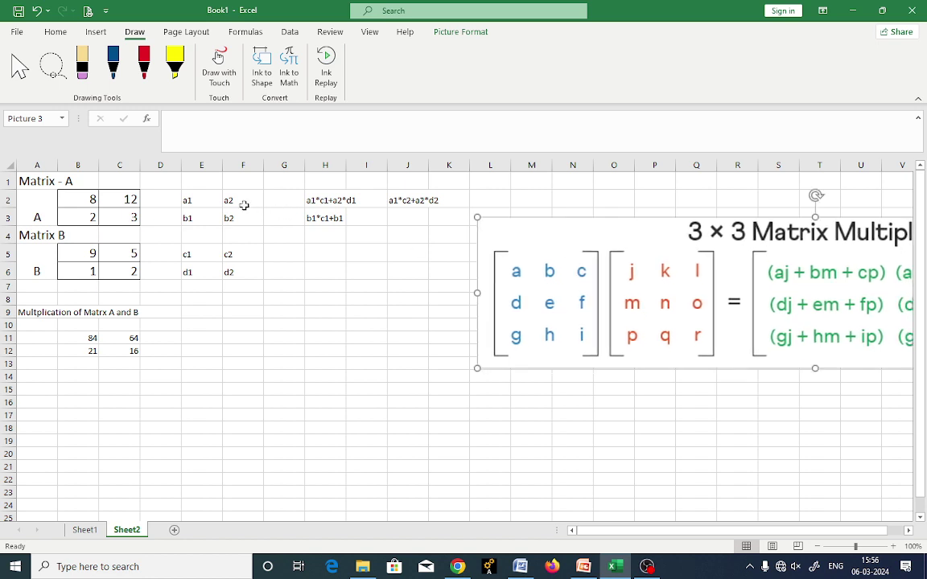
pyautogui.click(187, 201)
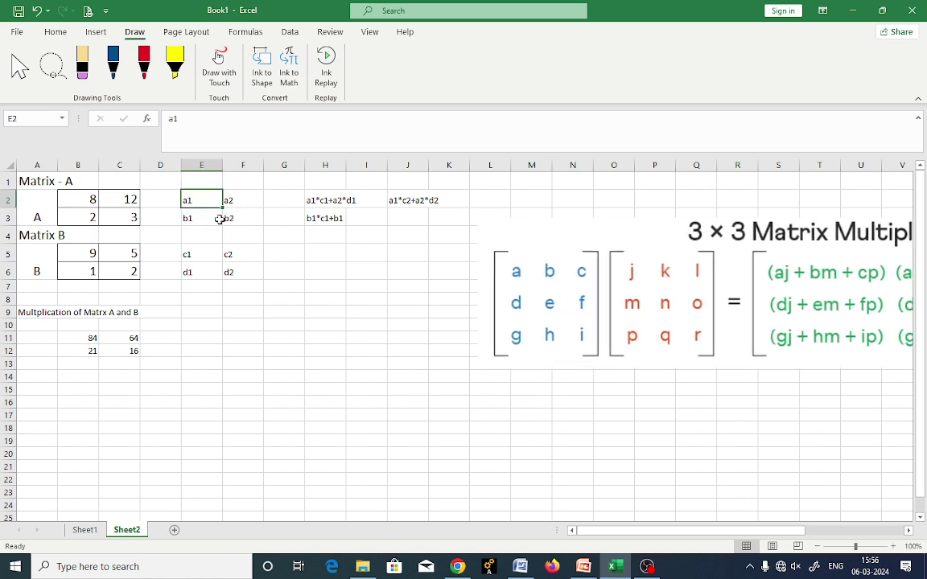
pyautogui.write('a')
pyautogui.press('Tab')
pyautogui.write('b2')
pyautogui.press('Return')
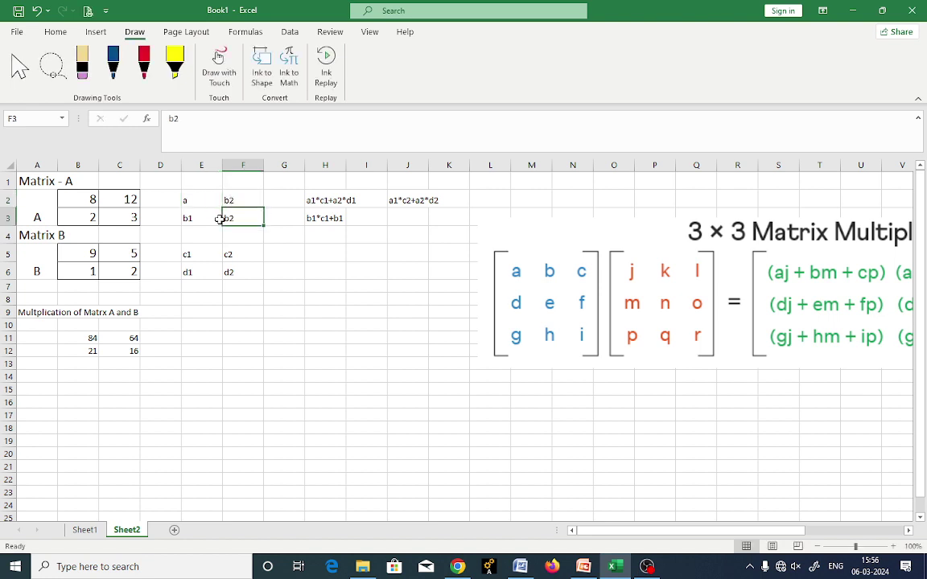
pyautogui.press('Up')
pyautogui.press('F2')
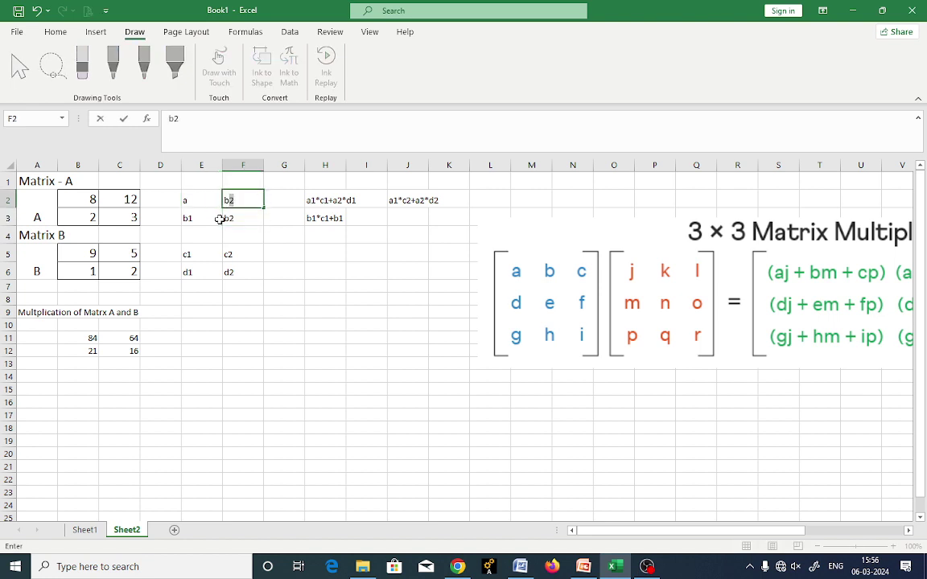
pyautogui.hotkey('shift', 'Tab')
pyautogui.press('Tab')
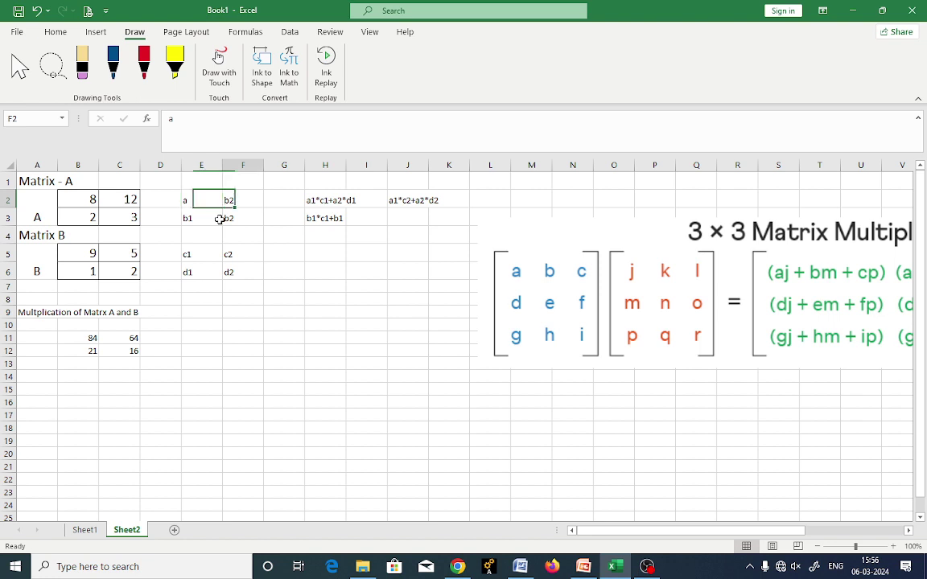
pyautogui.write('b')
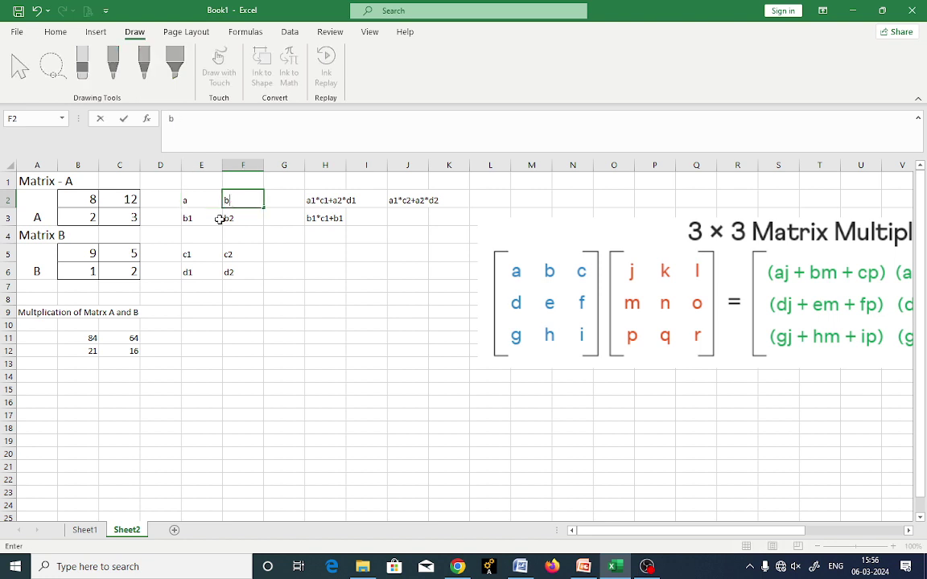
pyautogui.press('Return')
# Relabel E3:F3 as c, d and E5:F6 as j, k, m, n
pyautogui.hotkey('shift', 'Tab')
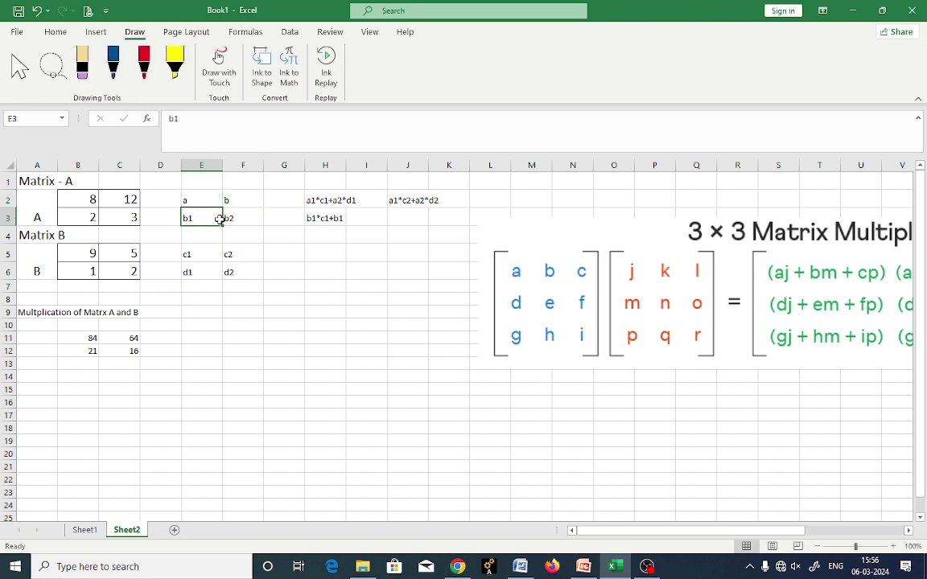
pyautogui.write('c')
pyautogui.press('Tab')
pyautogui.write('d')
pyautogui.press('Down')
pyautogui.press('Down')
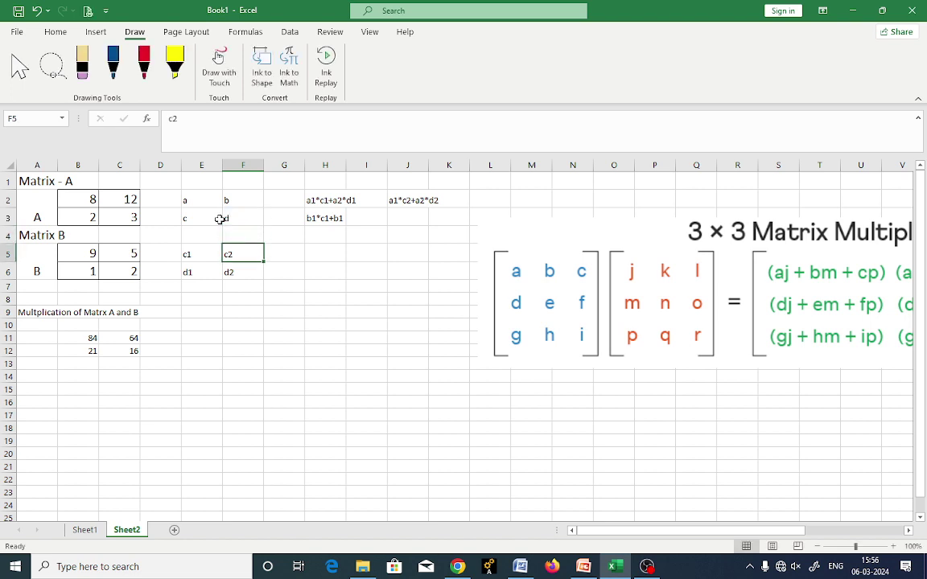
pyautogui.press('Left')
pyautogui.write('j')
pyautogui.press('Tab')
pyautogui.write('k')
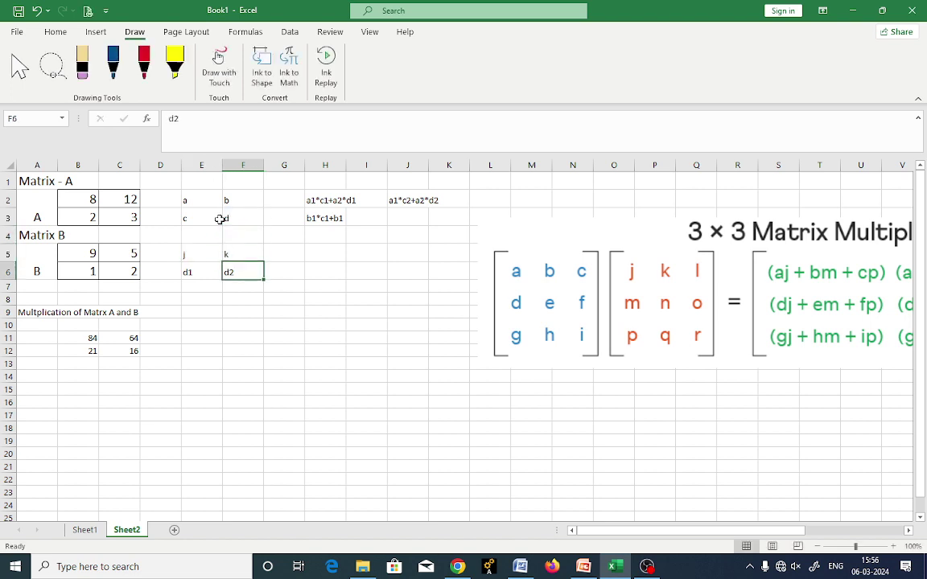
pyautogui.press('Return')
pyautogui.write('m')
pyautogui.press('Tab')
pyautogui.write('n')
pyautogui.press('Tab')
# Enter the expression aj+bm in cell H5
pyautogui.press('Up')
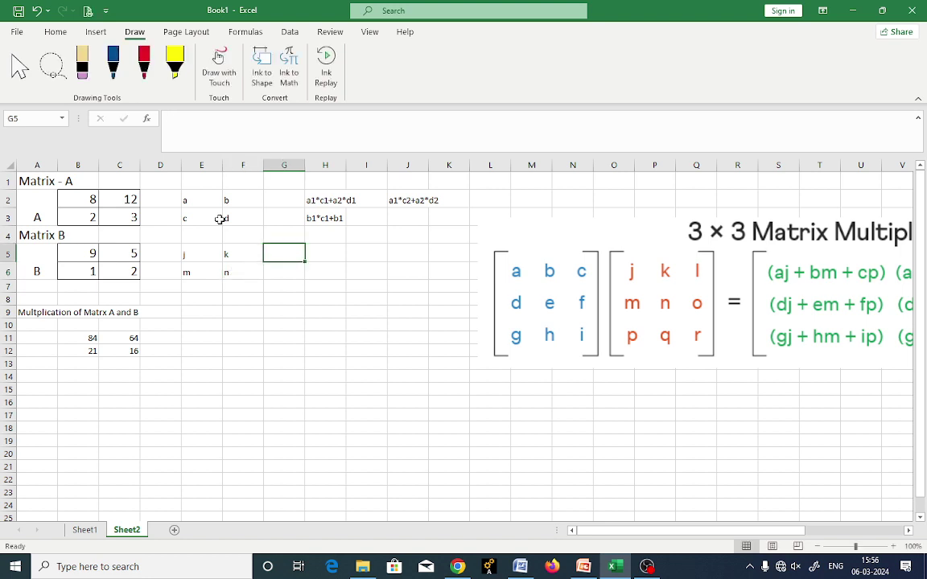
pyautogui.press('Right')
pyautogui.write('aj')
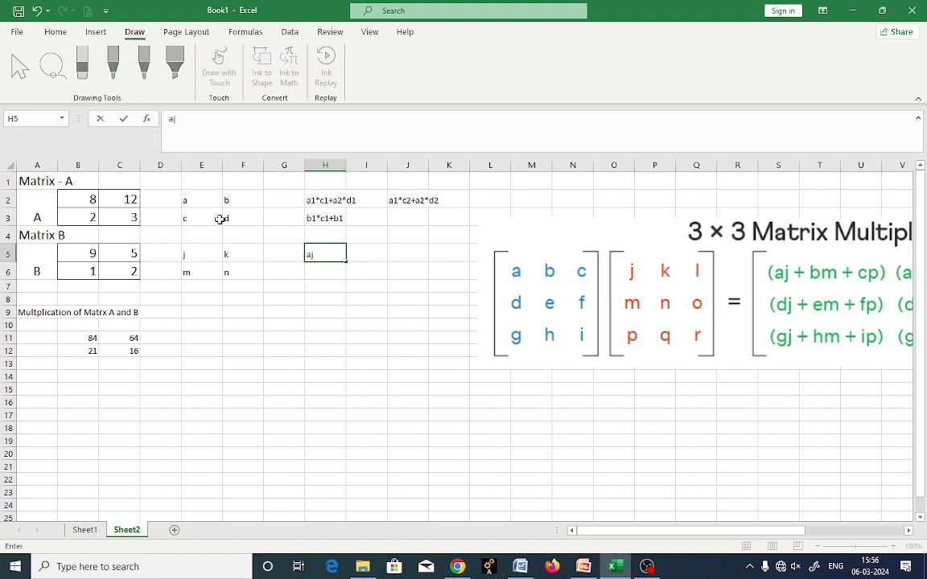
pyautogui.write('+bm')
pyautogui.press('Tab')
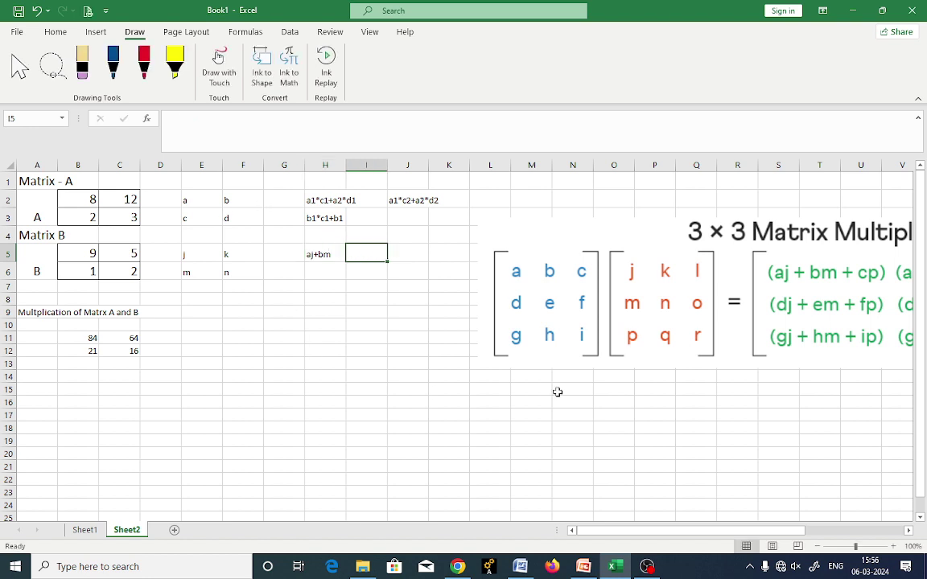
# Move the picture below the data and enter ak+bn in J5
pyautogui.moveTo(600, 342); pyautogui.dragTo(318, 457)
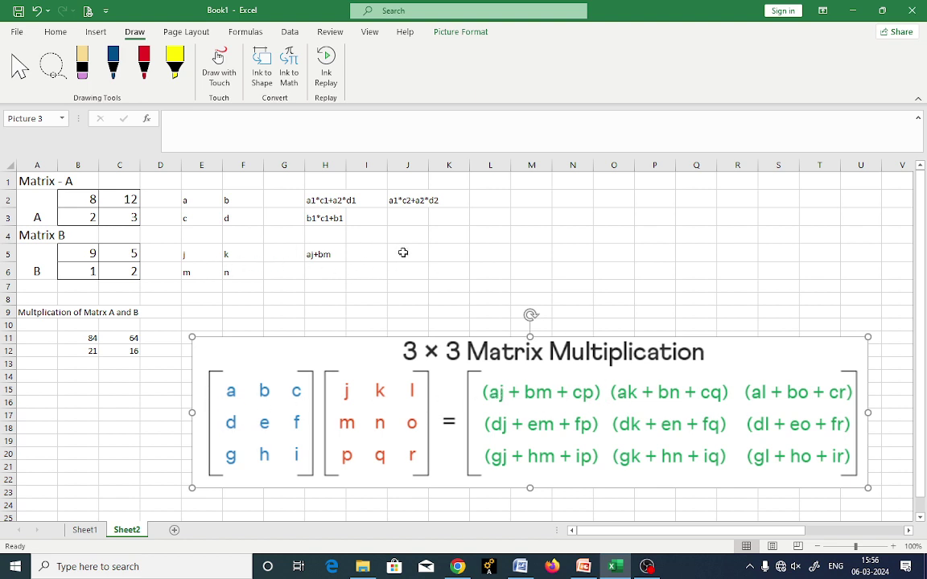
pyautogui.click(369, 255)
pyautogui.click(397, 253)
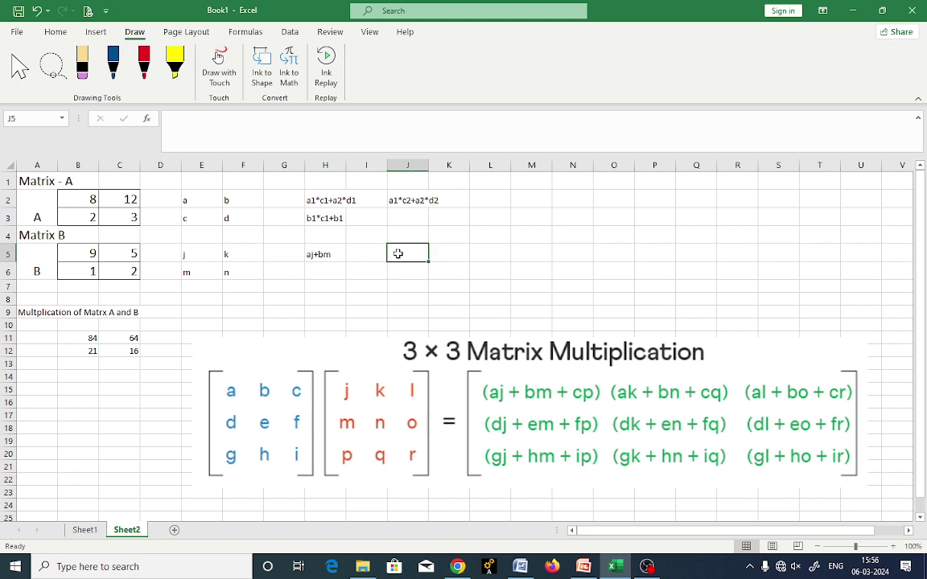
pyautogui.write('ak+')
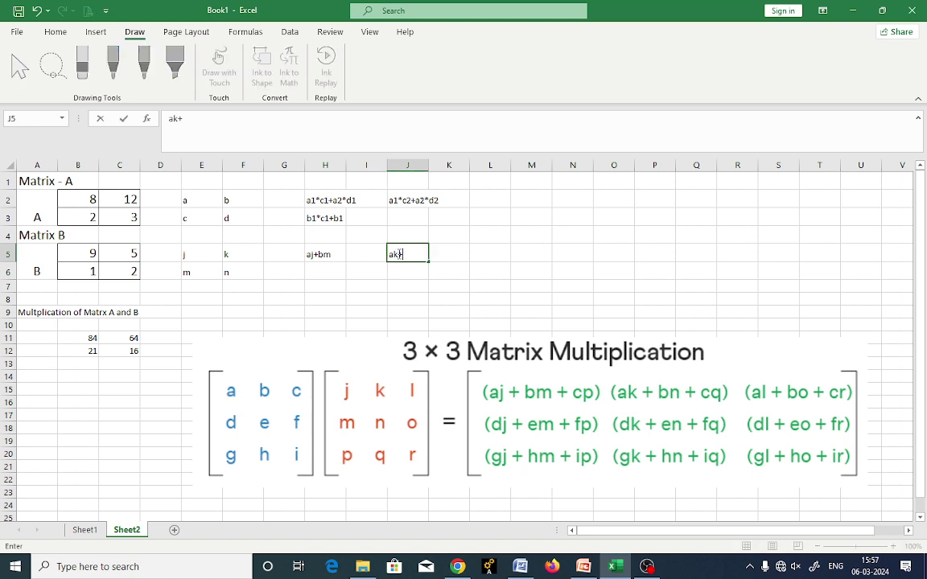
pyautogui.write('bn')
pyautogui.press('Return')
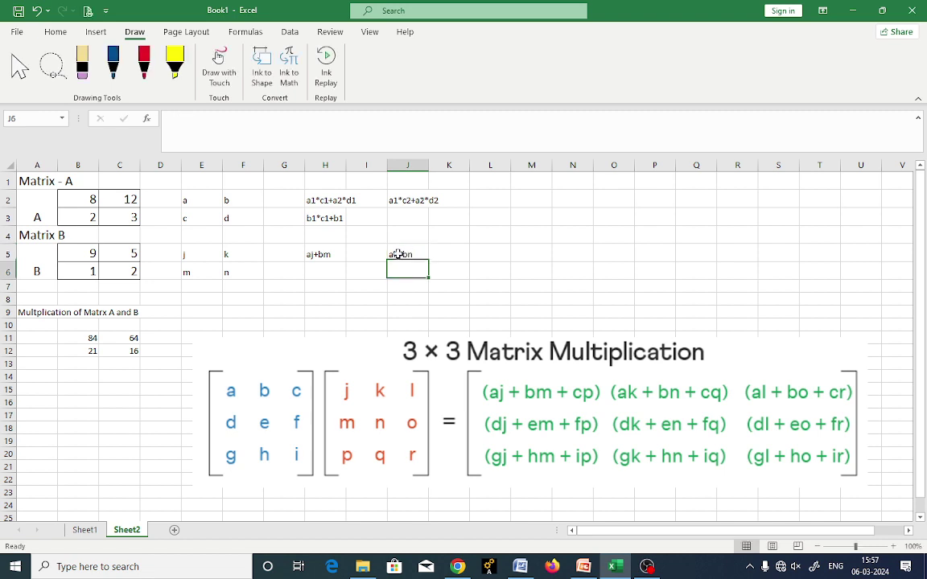
# Enter cj+dm in H6 and ck+dn in J6
pyautogui.press('Left')
pyautogui.press('Left')
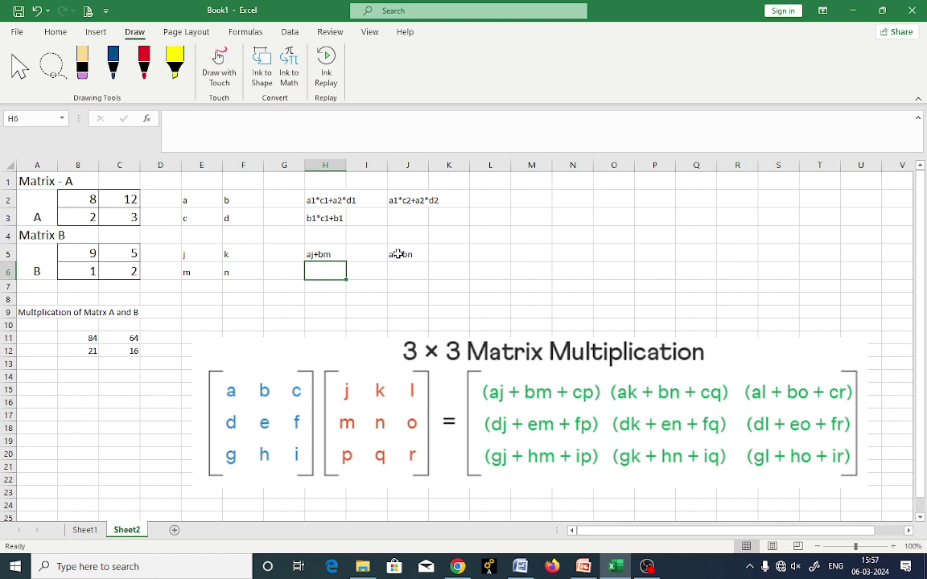
pyautogui.write('cj+')
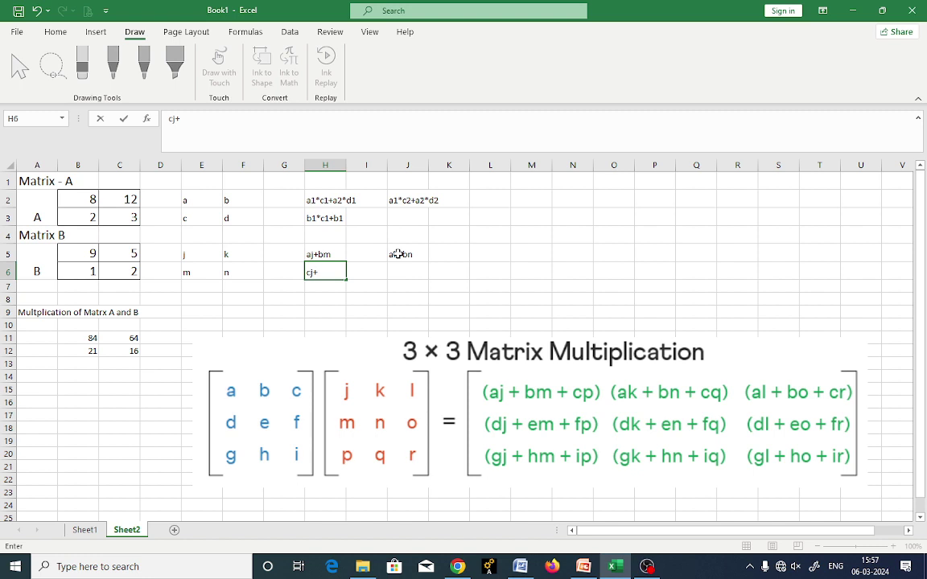
pyautogui.write('dm')
pyautogui.press('Tab')
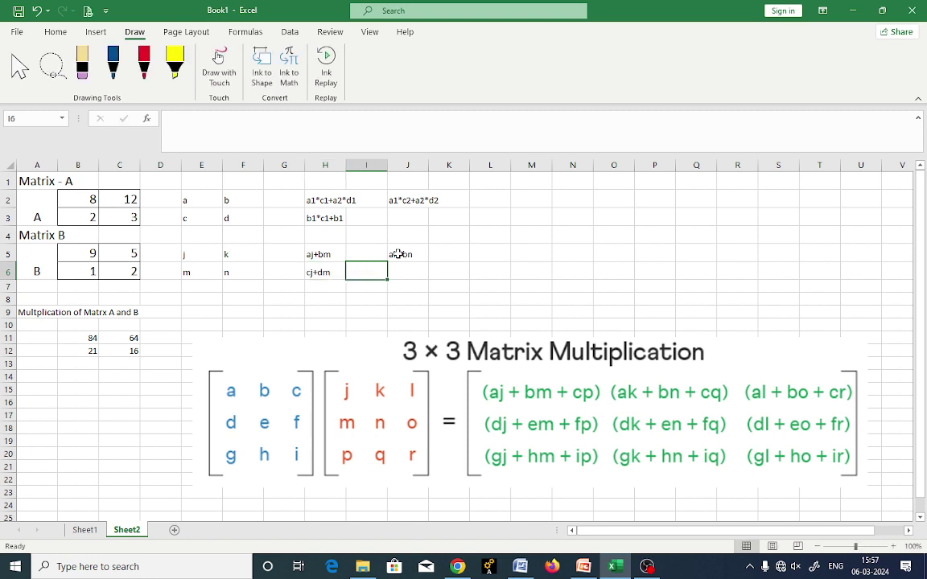
pyautogui.press('Tab')
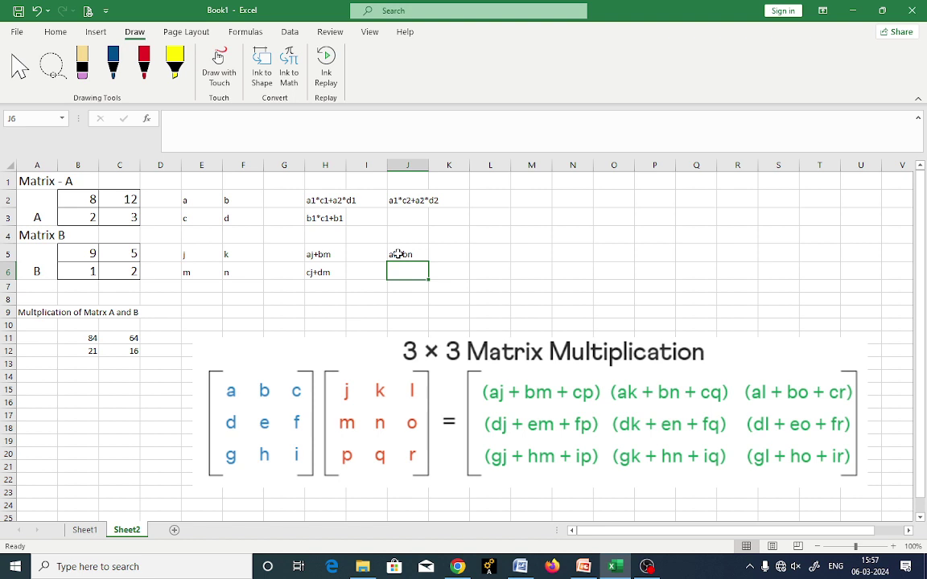
pyautogui.write('c')
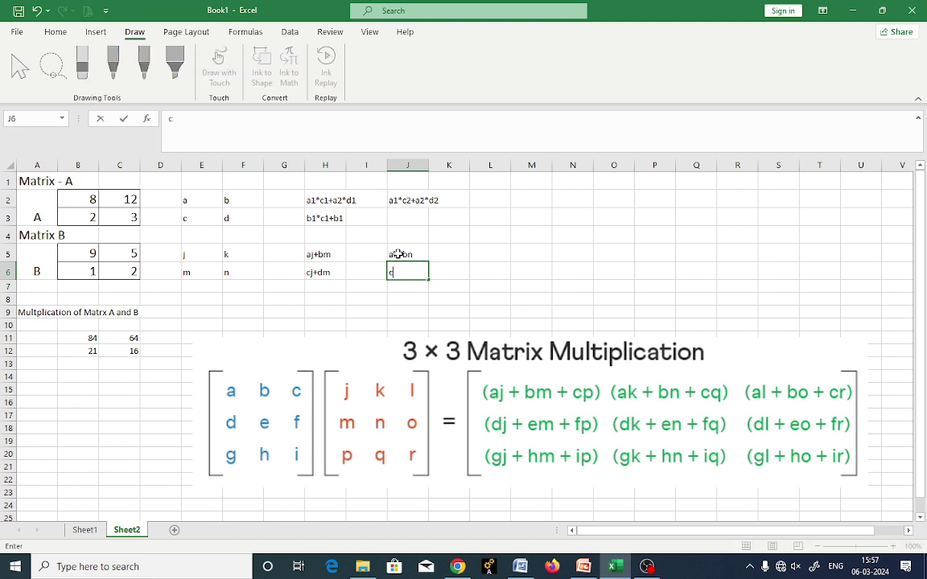
pyautogui.write('k+dn')
pyautogui.press('Return')
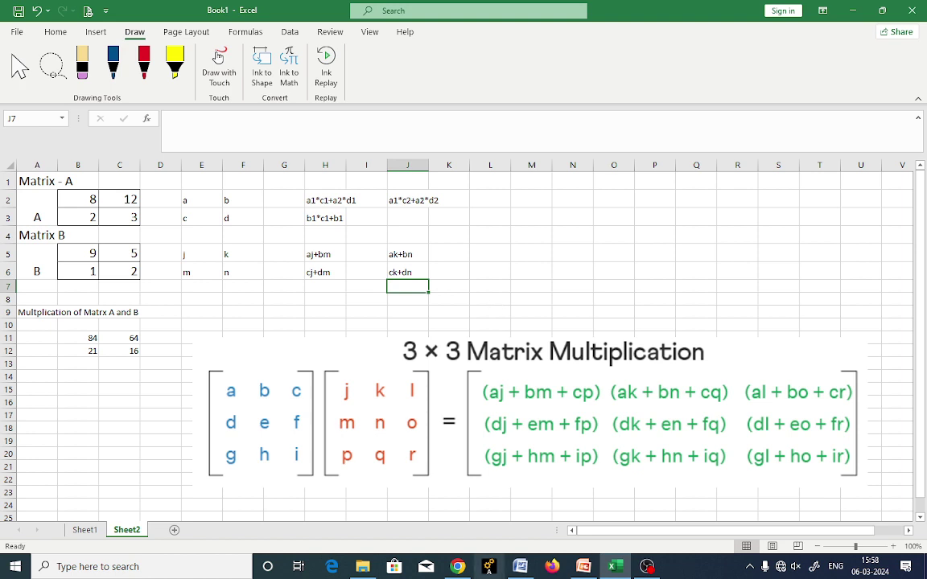
# Build =(B2*B5)+(C2*B6) in L5, giving 84, and compare it with the MMULT result in B11
pyautogui.doubleClick(494, 253)
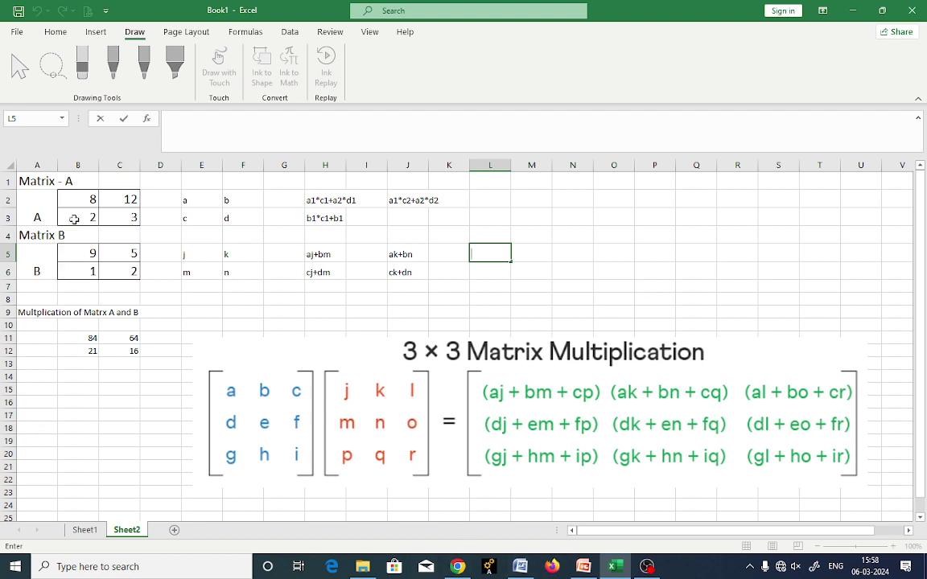
pyautogui.write('=')
pyautogui.click(85, 199)
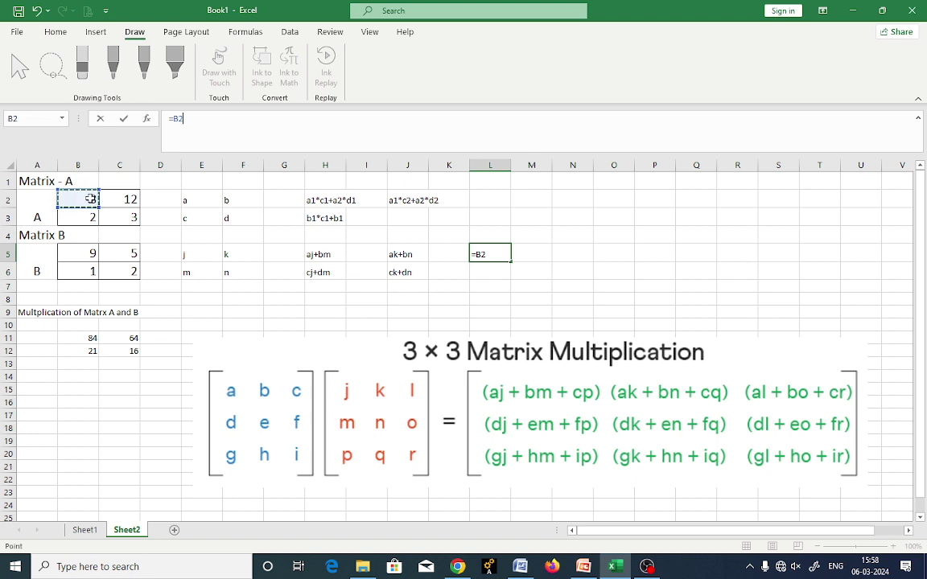
pyautogui.write('*')
pyautogui.click(87, 254)
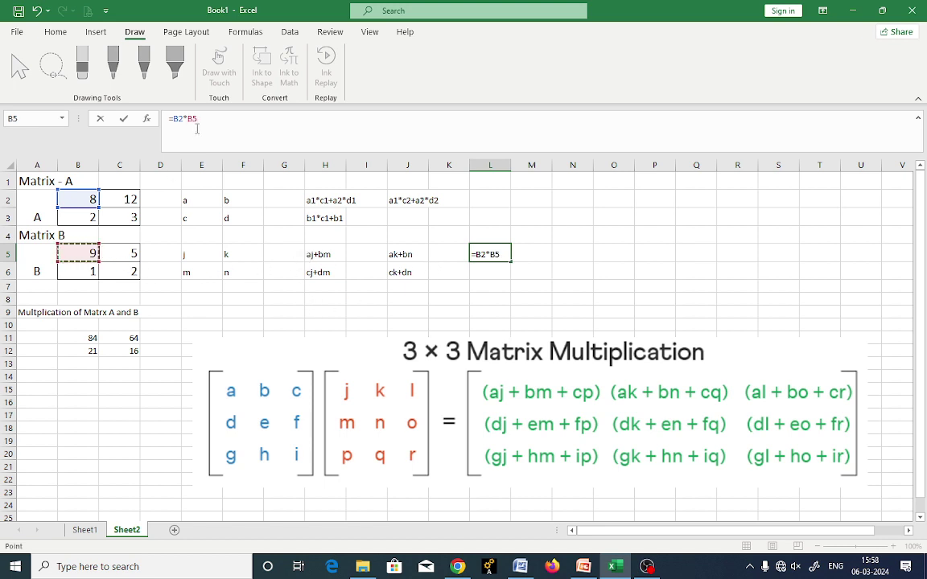
pyautogui.write(')')
pyautogui.click(172, 119)
pyautogui.write('(')
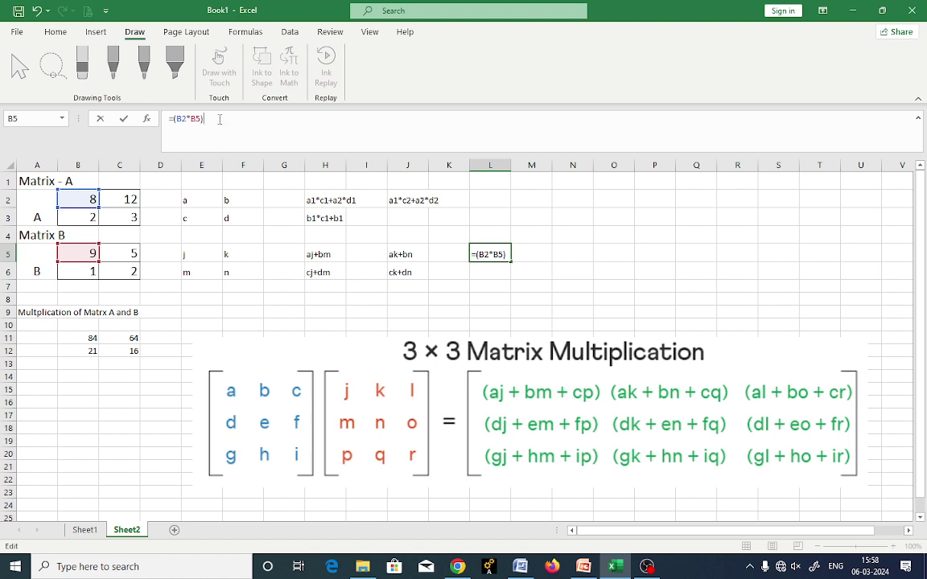
pyautogui.write('+(')
pyautogui.click(129, 199)
pyautogui.write('*')
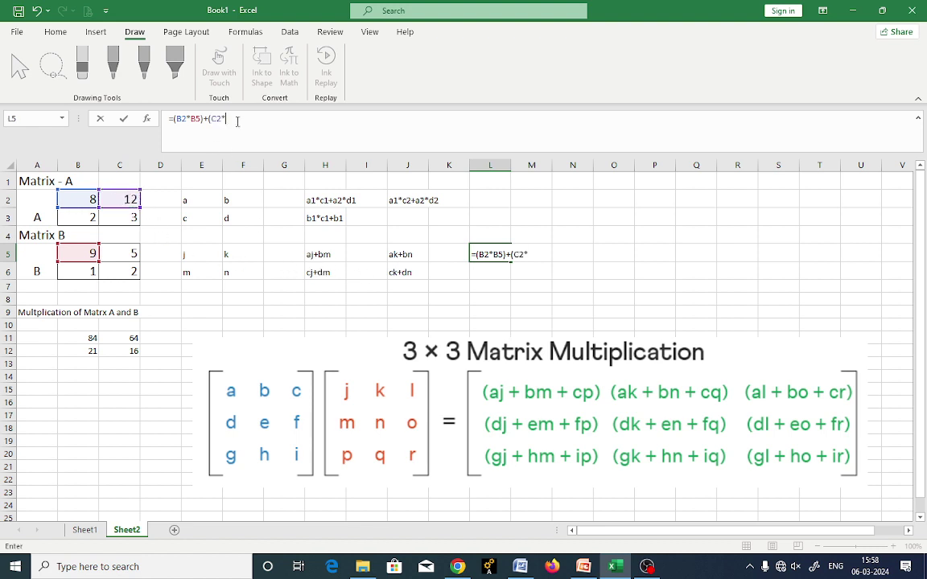
pyautogui.click(96, 274)
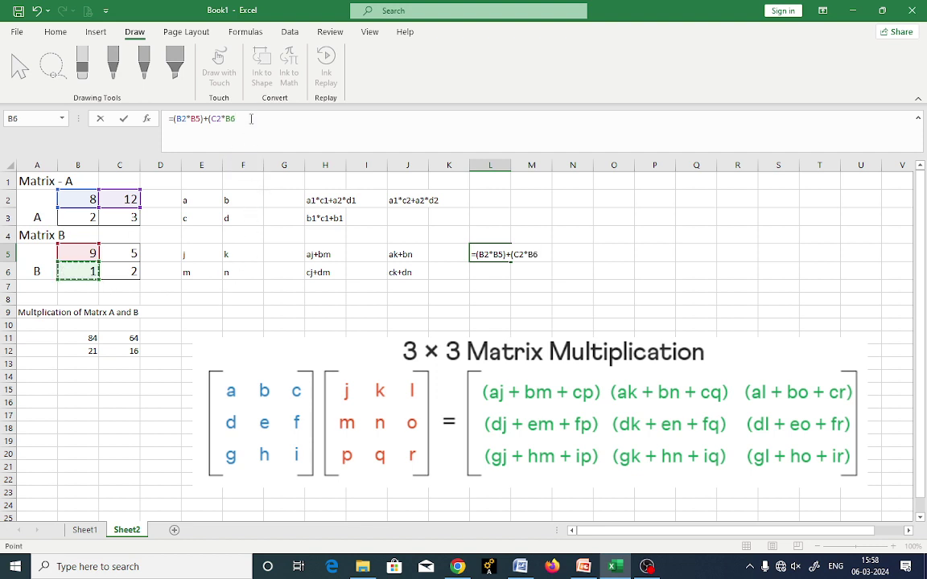
pyautogui.press('Return')
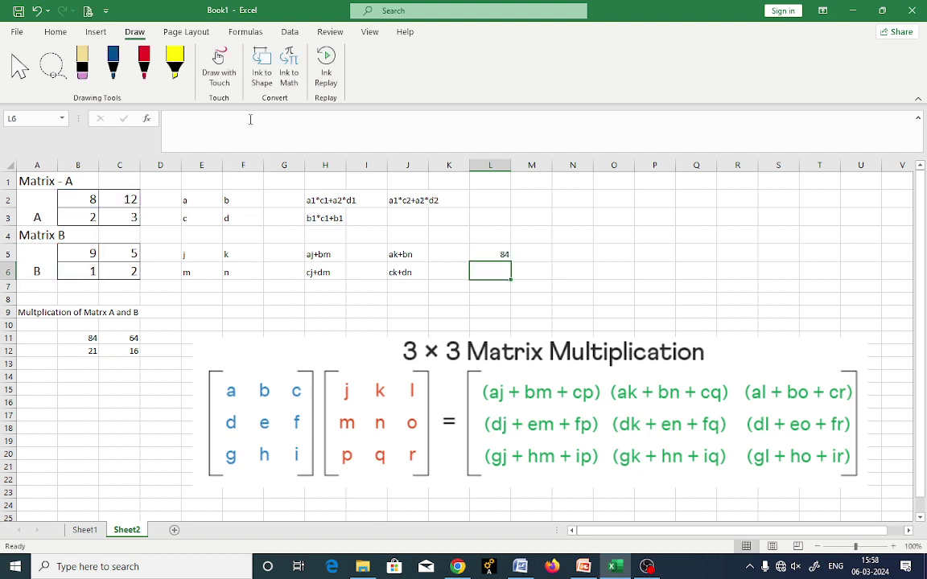
pyautogui.click(486, 255)
pyautogui.click(88, 341)
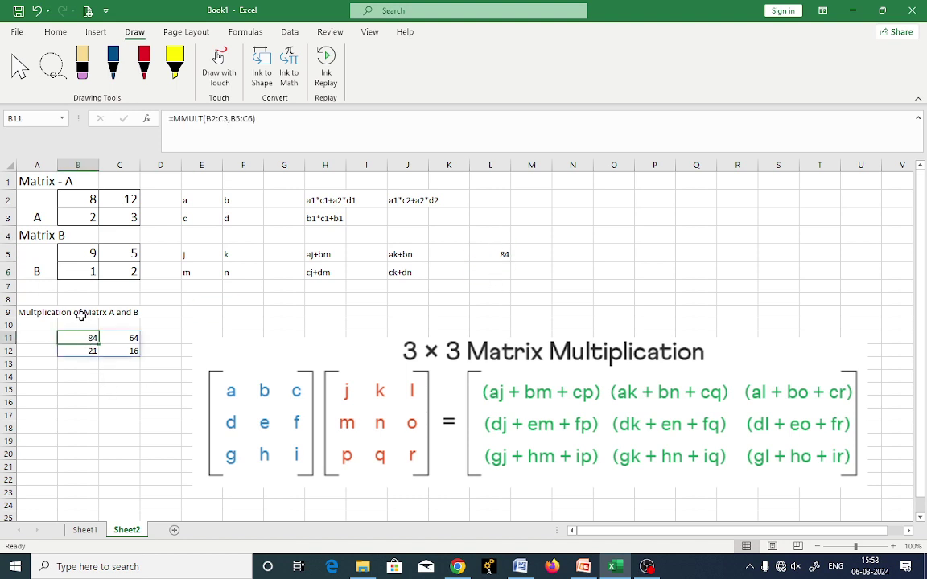
# Label the product matrix C in cell A11
pyautogui.click(38, 341)
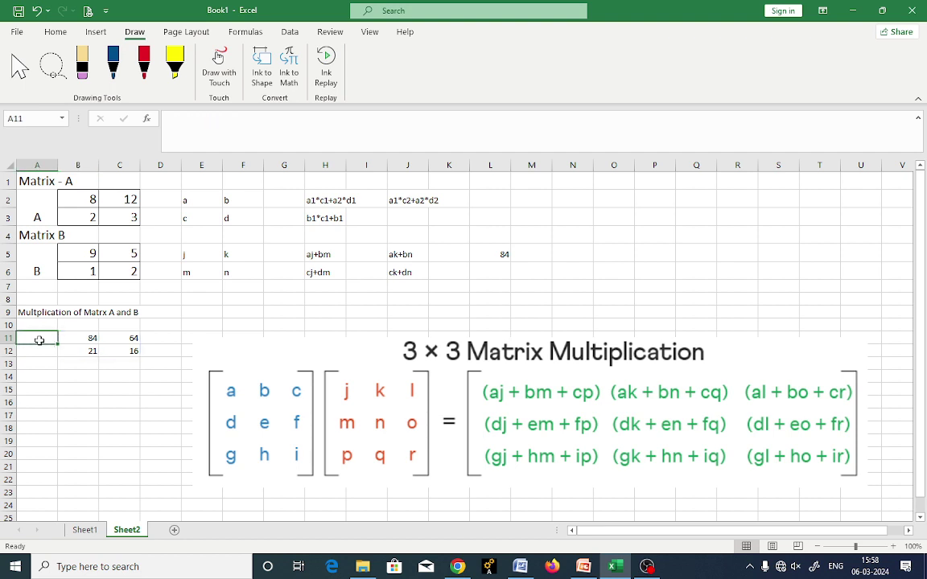
pyautogui.write('C')
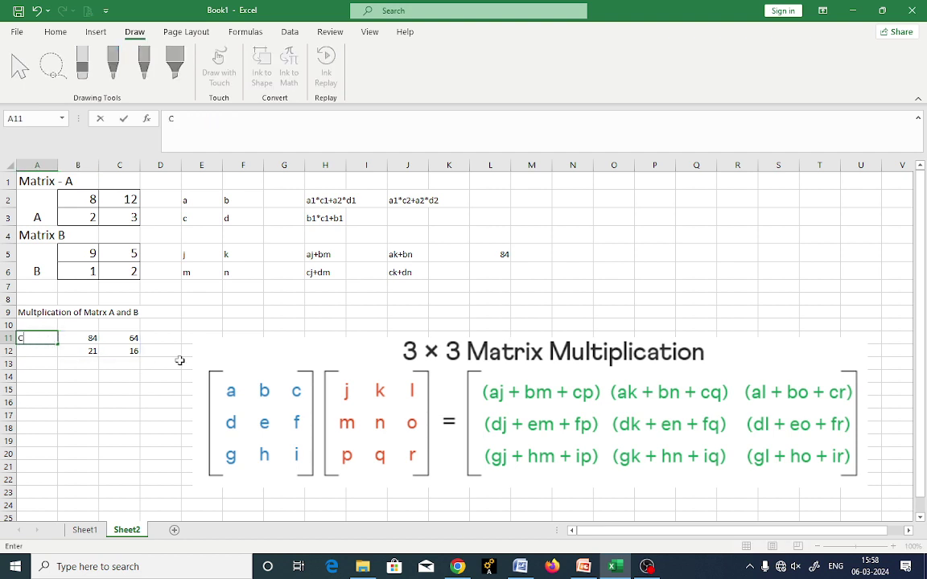
pyautogui.press('Return')
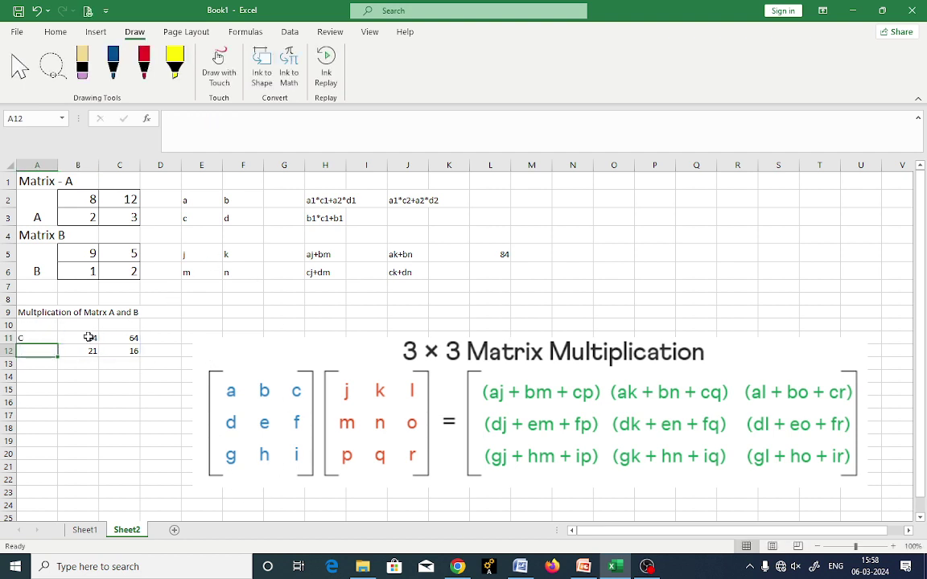
# Delete the 3×3 matrix multiplication picture from the sheet
pyautogui.moveTo(81, 337); pyautogui.dragTo(132, 351)
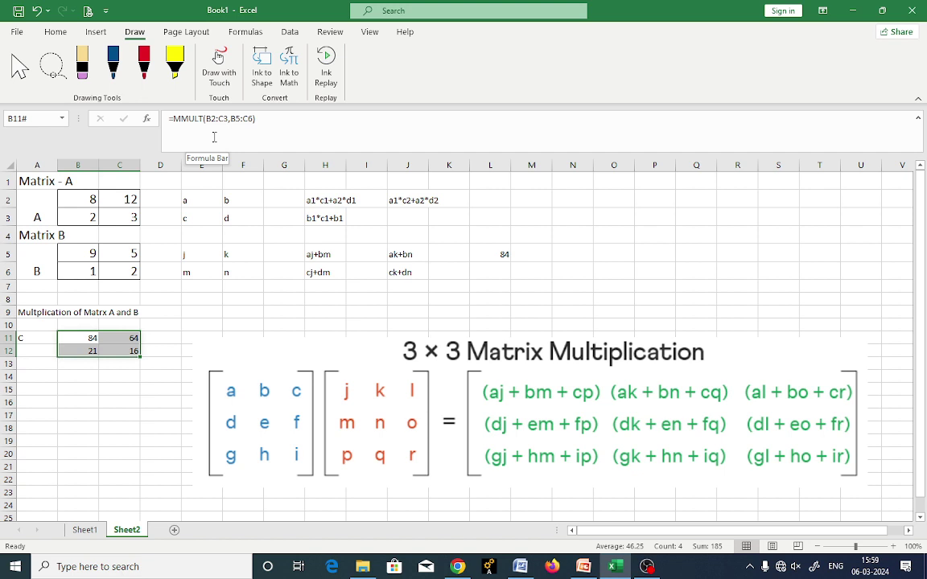
pyautogui.click(632, 457)
pyautogui.press('Delete')
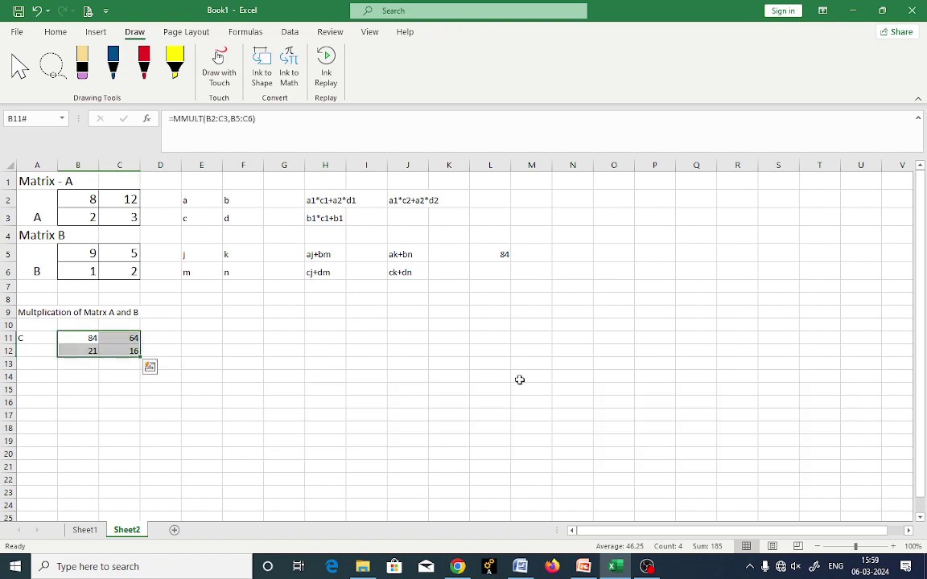
pyautogui.click(412, 404)
pyautogui.click(522, 566)
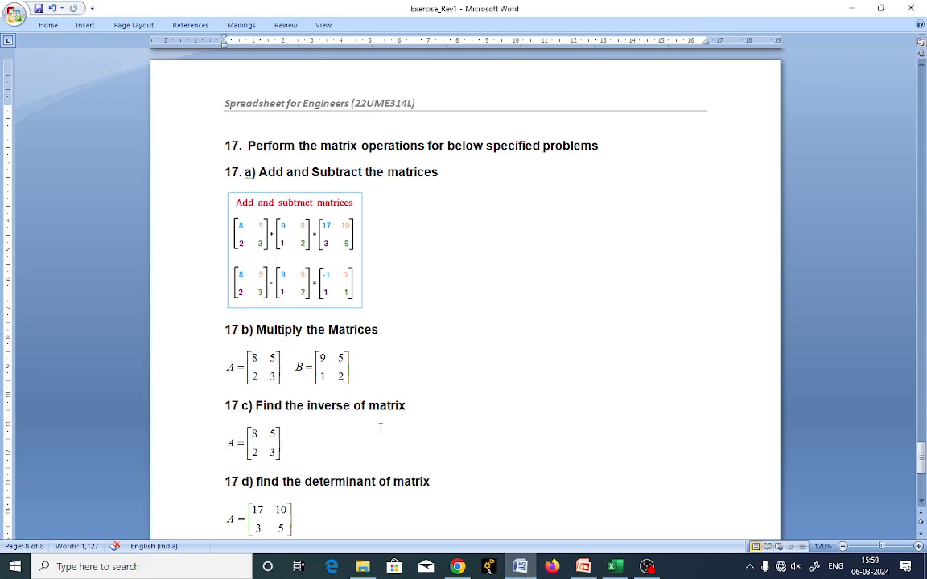
pyautogui.scroll(-2, 381, 429)
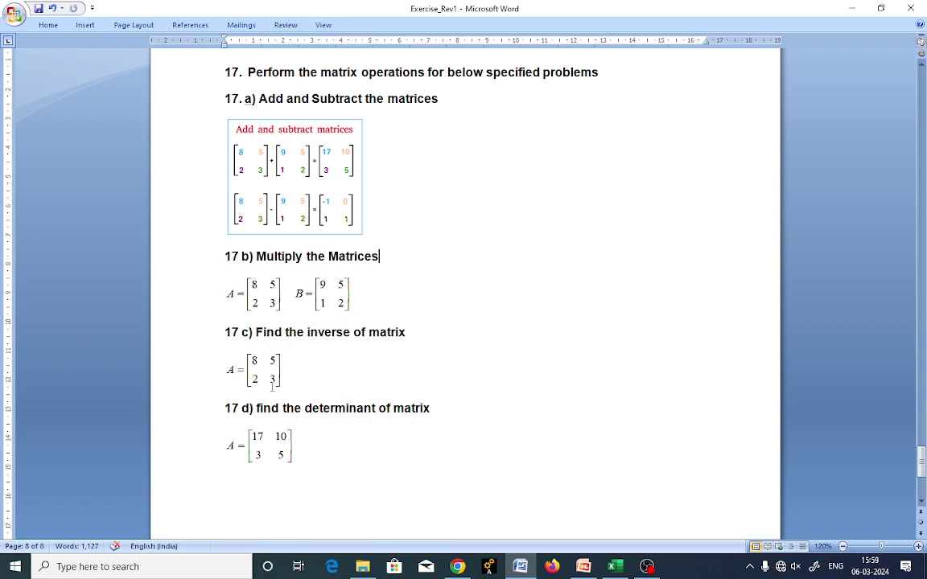
pyautogui.hotkey('alt', 'Tab')
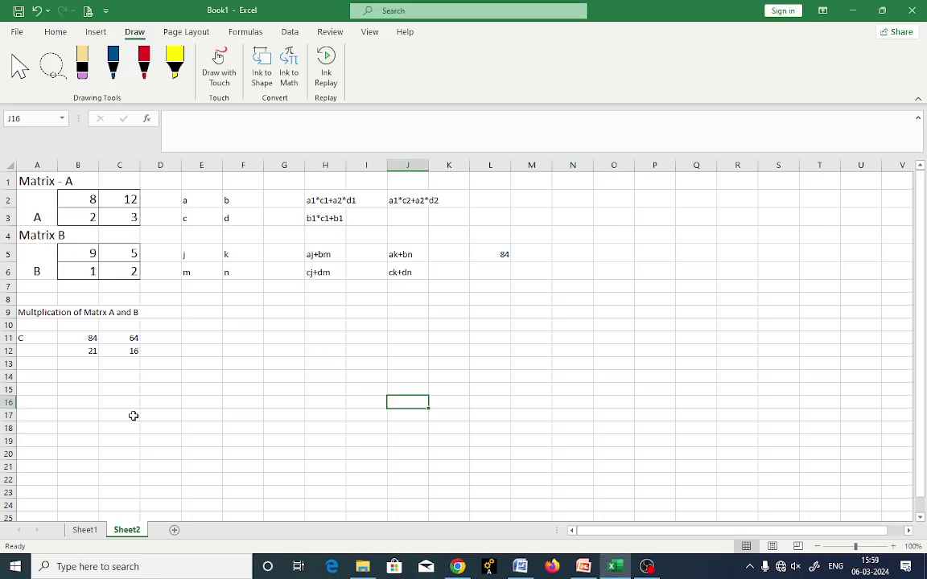
# Add a new sheet titled 'Inverse of matrix' in A1 with the label A in A3
pyautogui.click(174, 530)
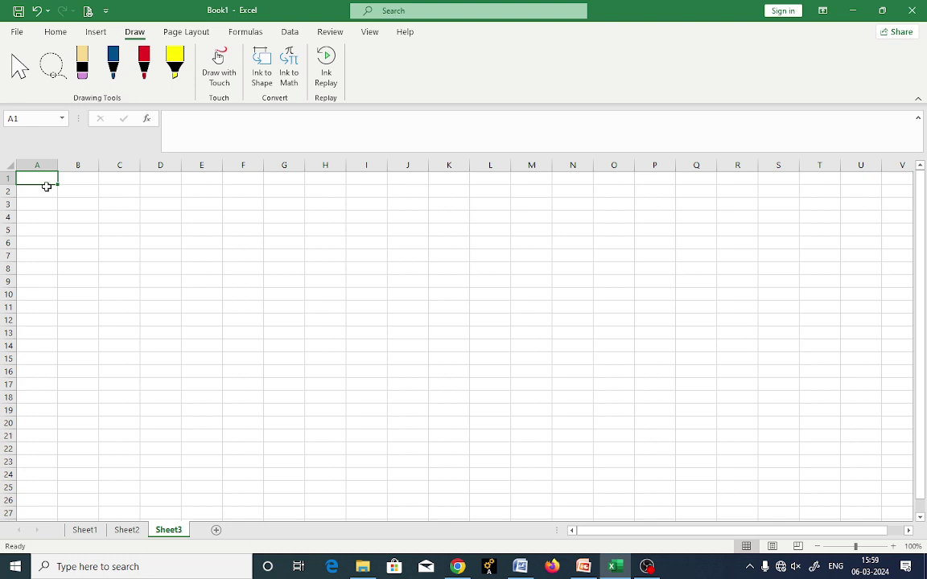
pyautogui.write('Inverse of am')
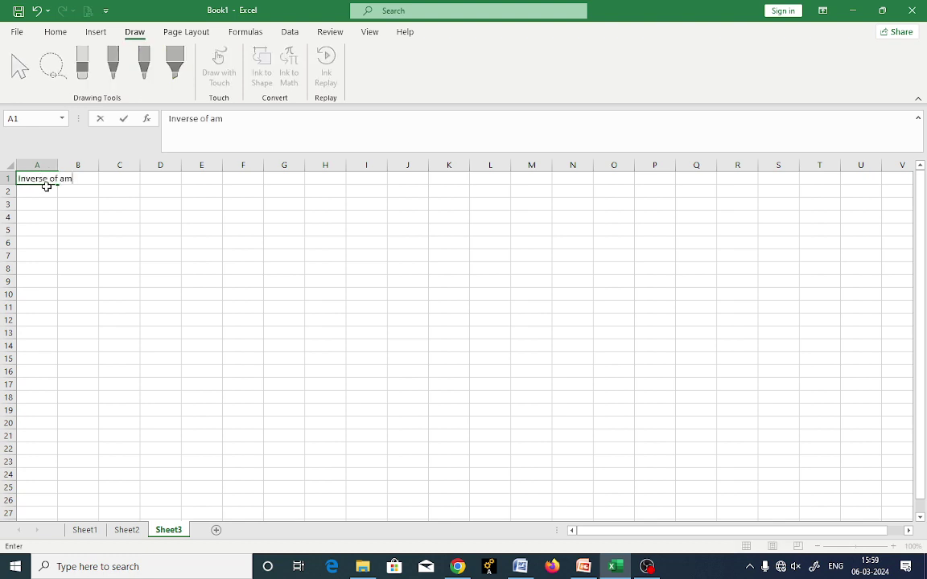
pyautogui.press('BackSpace')
pyautogui.press('BackSpace')
pyautogui.write('matrix')
pyautogui.press('Return')
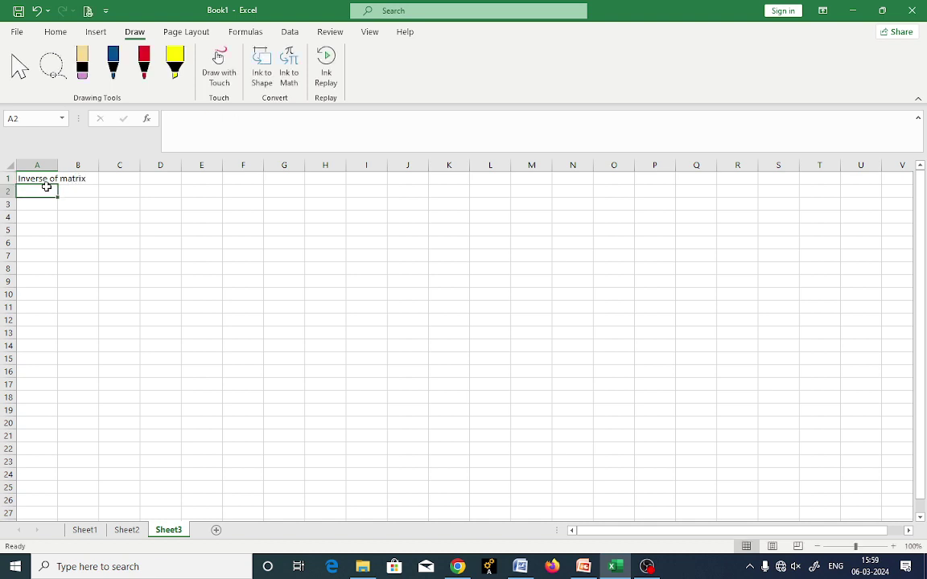
pyautogui.press('Tab')
pyautogui.press('Return')
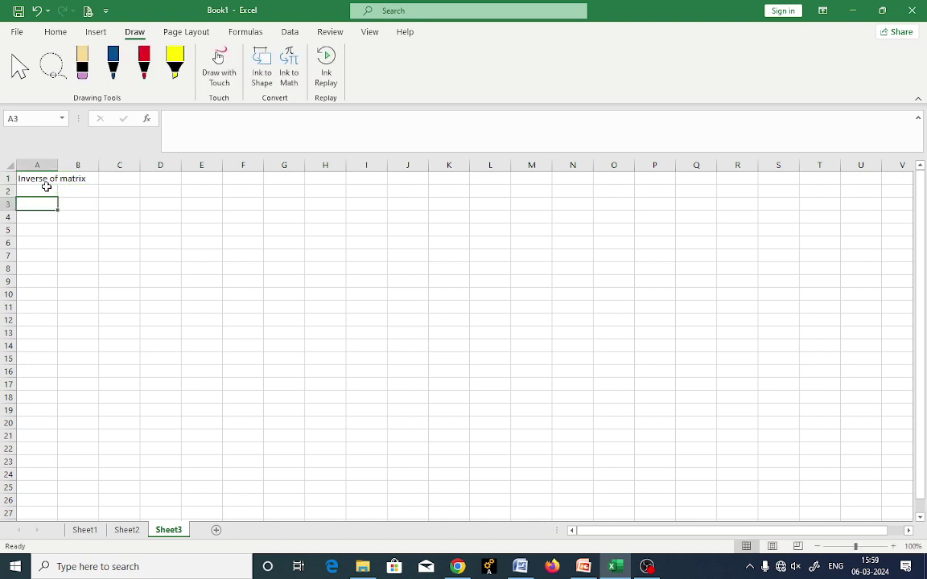
pyautogui.write('A')
pyautogui.press('Tab')
# Enter matrix A's values 8, 5 in B2:C2 and 2, 3 in B3:C3
pyautogui.hotkey('alt', 'Tab')
pyautogui.hotkey('alt', 'Tab')
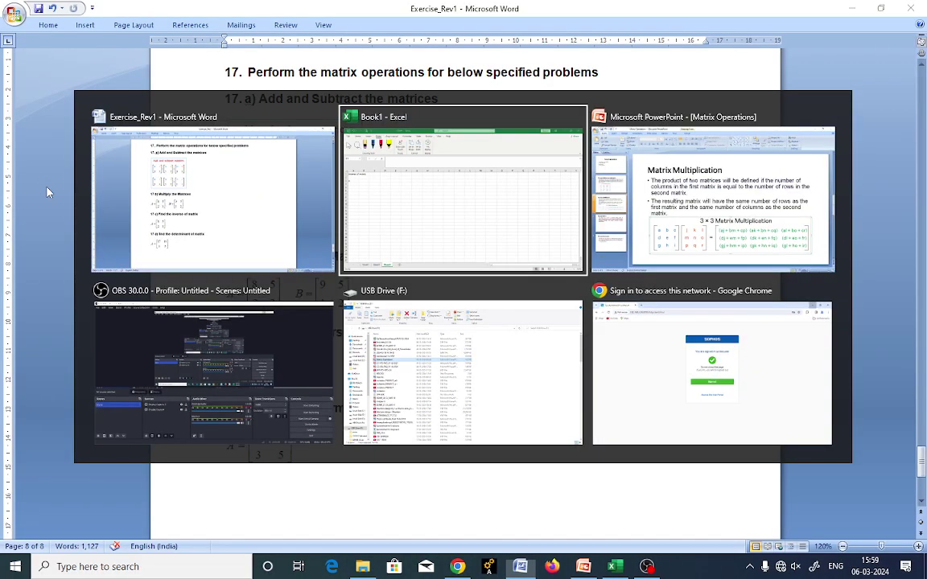
pyautogui.press('Up')
pyautogui.write('8')
pyautogui.press('Tab')
pyautogui.write('5')
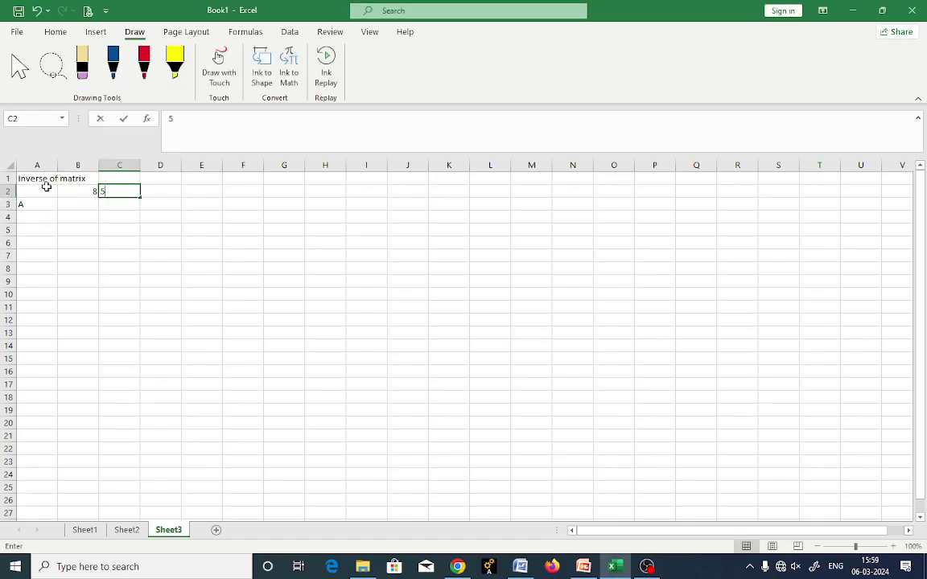
pyautogui.press('Down')
pyautogui.write('2')
pyautogui.press('Tab')
pyautogui.write('3')
pyautogui.press('Left')
pyautogui.press('Left')
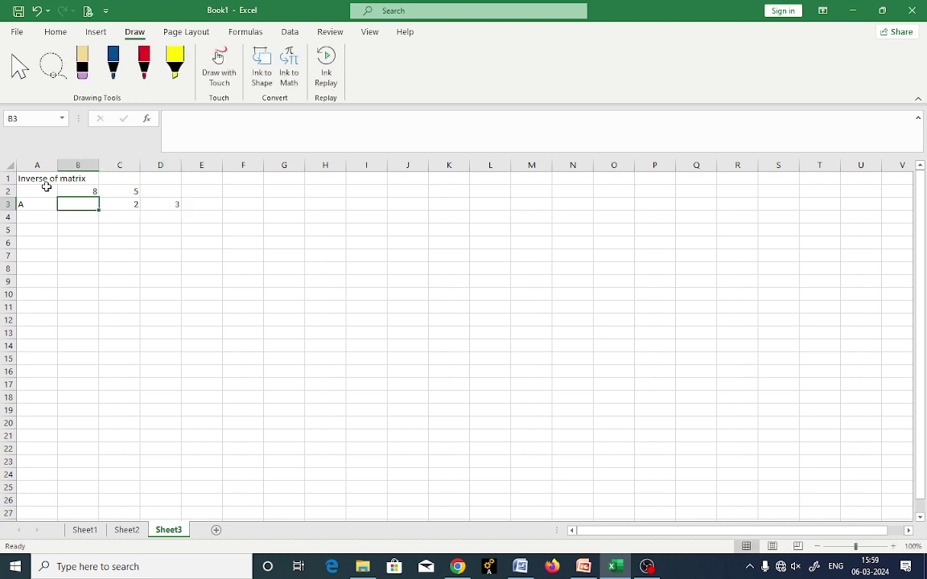
pyautogui.write('2')
pyautogui.press('Tab')
pyautogui.write('3')
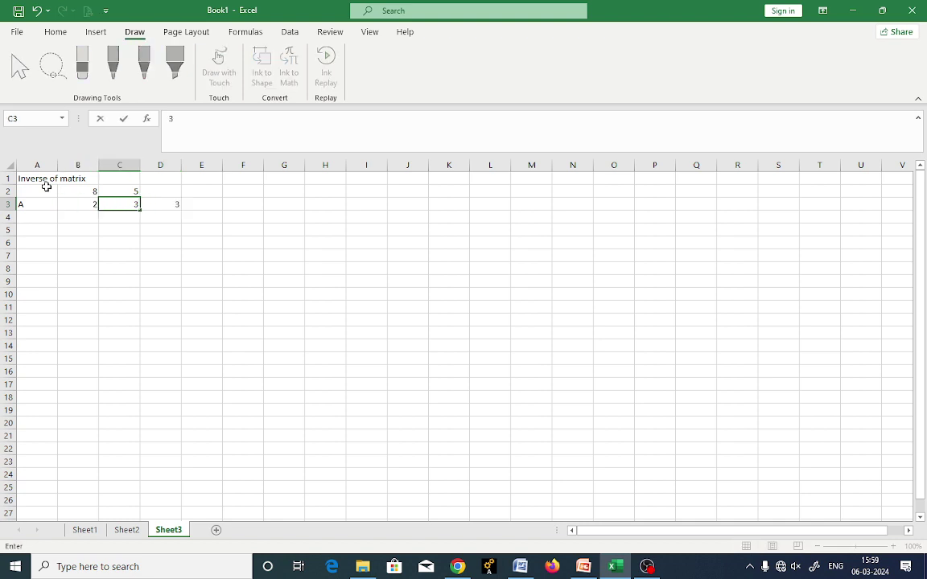
pyautogui.press('Tab')
# Clear the stray 3 from D3 and select matrix A to check its values
pyautogui.press('Left')
pyautogui.hotkey('shift', 'Left')
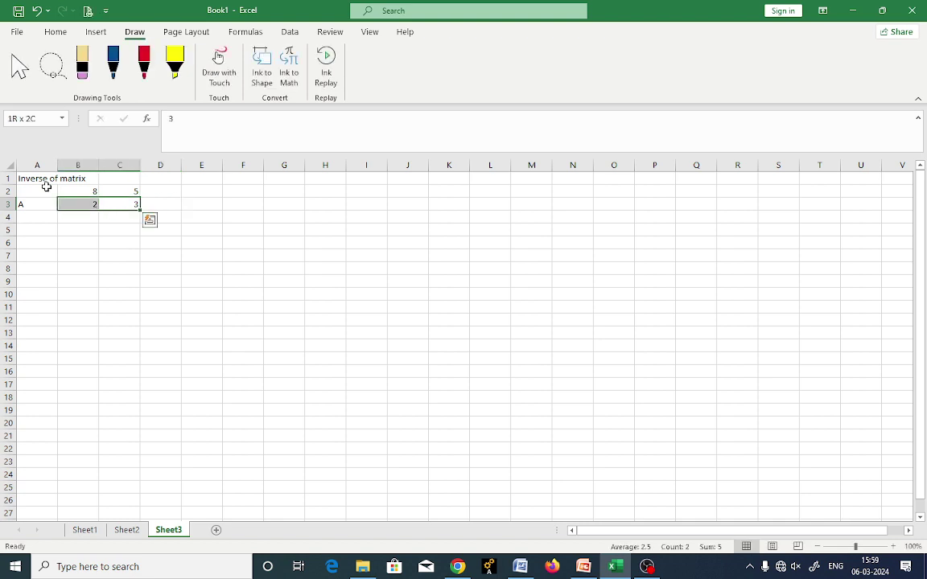
pyautogui.hotkey('shift', 'Up')
pyautogui.press('Down')
pyautogui.press('Down')
pyautogui.press('Left')
pyautogui.press('Left')
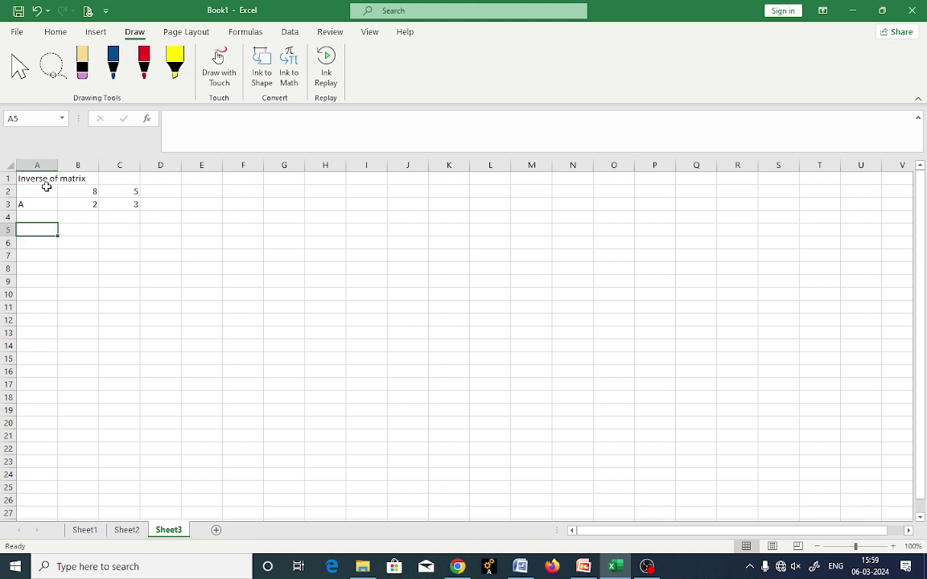
# Enter =MINVERSE(B2:C3) in A5 so the inverse spills into A5:B6
pyautogui.write('=')
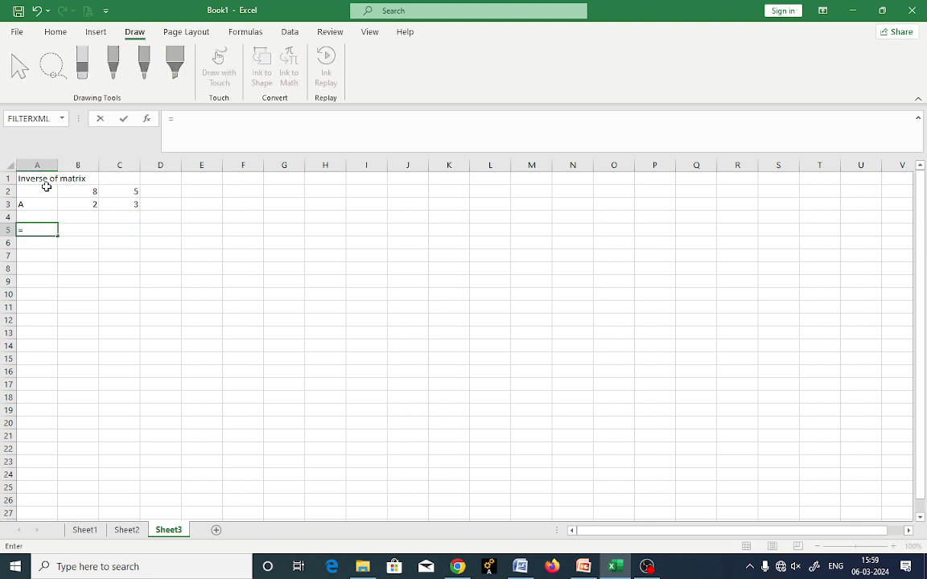
pyautogui.write('in')
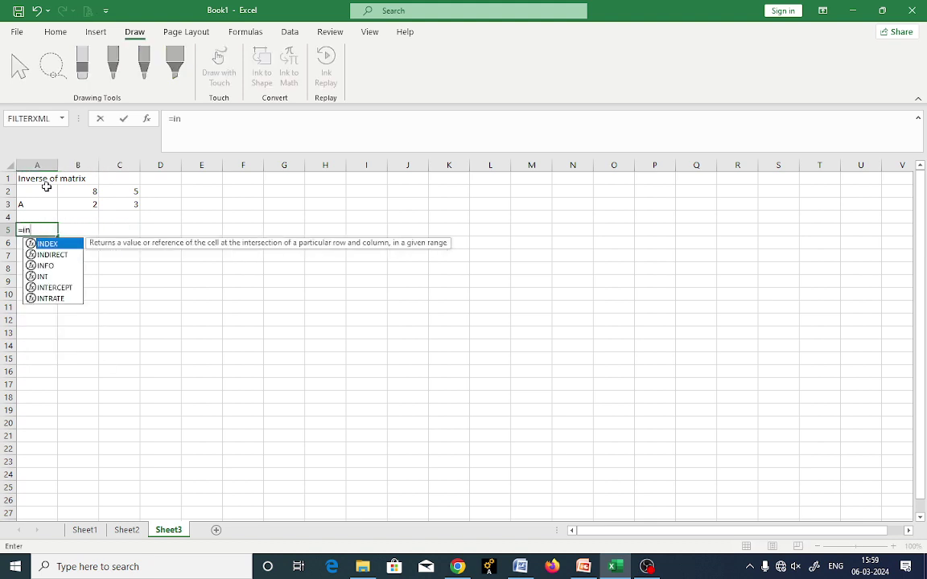
pyautogui.write('v')
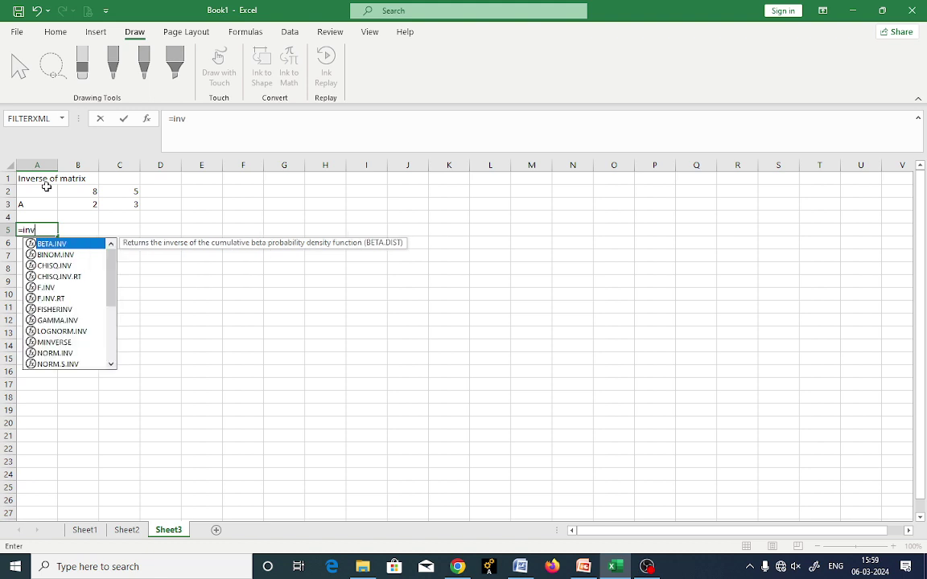
pyautogui.press('BackSpace')
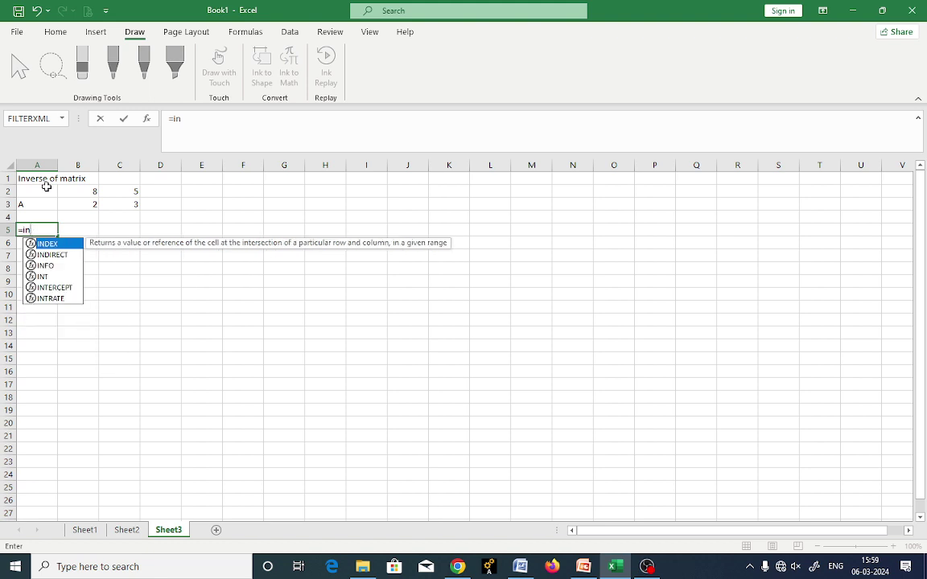
pyautogui.press('BackSpace')
pyautogui.press('BackSpace')
pyautogui.write('min')
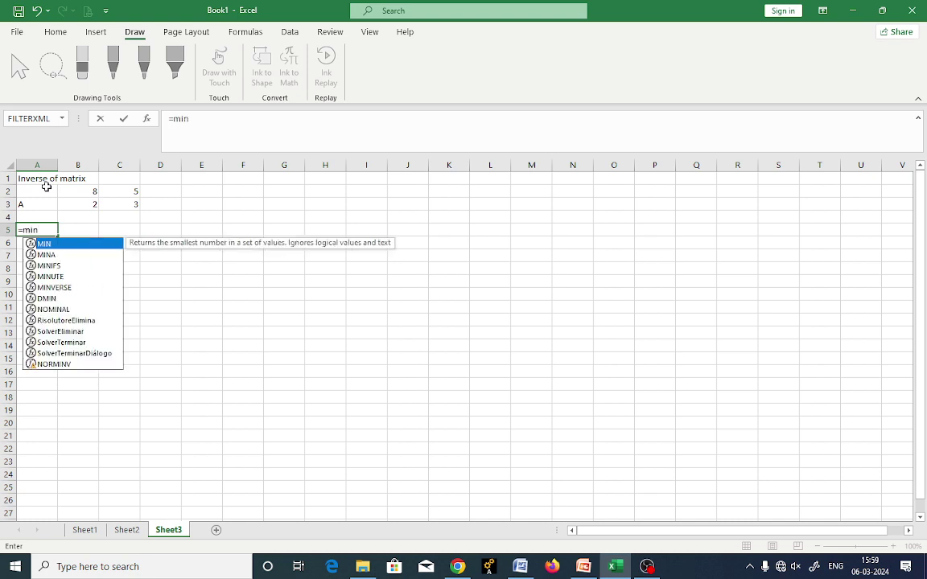
pyautogui.press('Down')
pyautogui.press('Down')
pyautogui.press('Down')
pyautogui.press('Down')
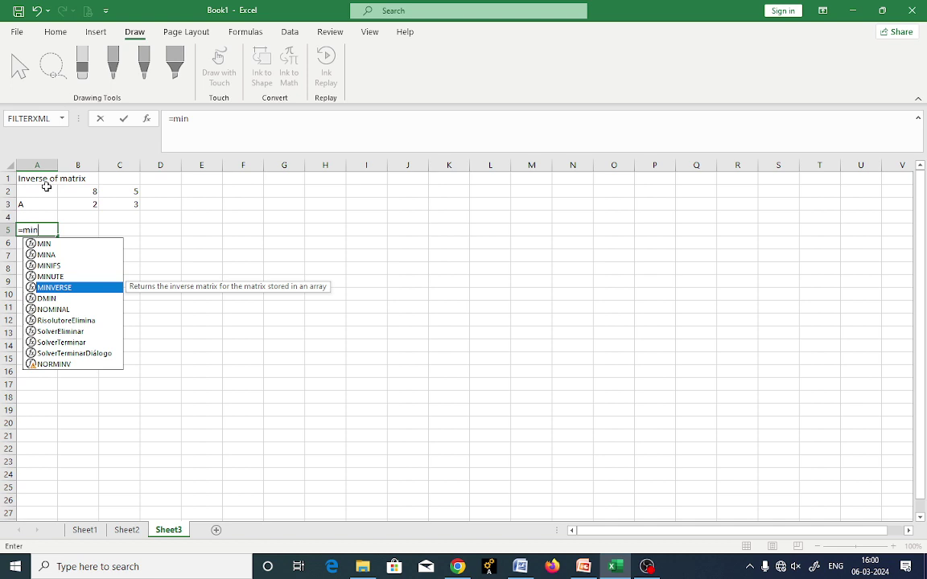
pyautogui.write('verse')
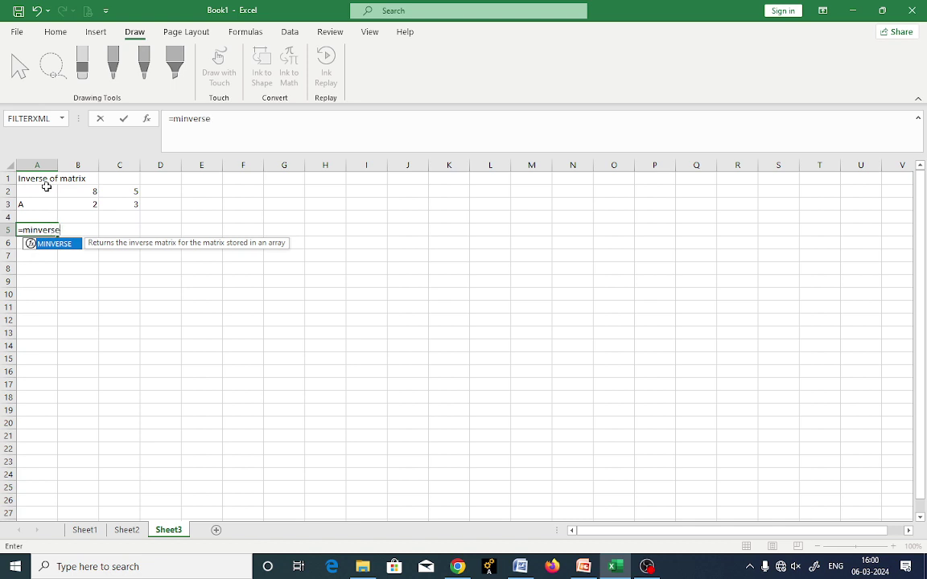
pyautogui.write('()')
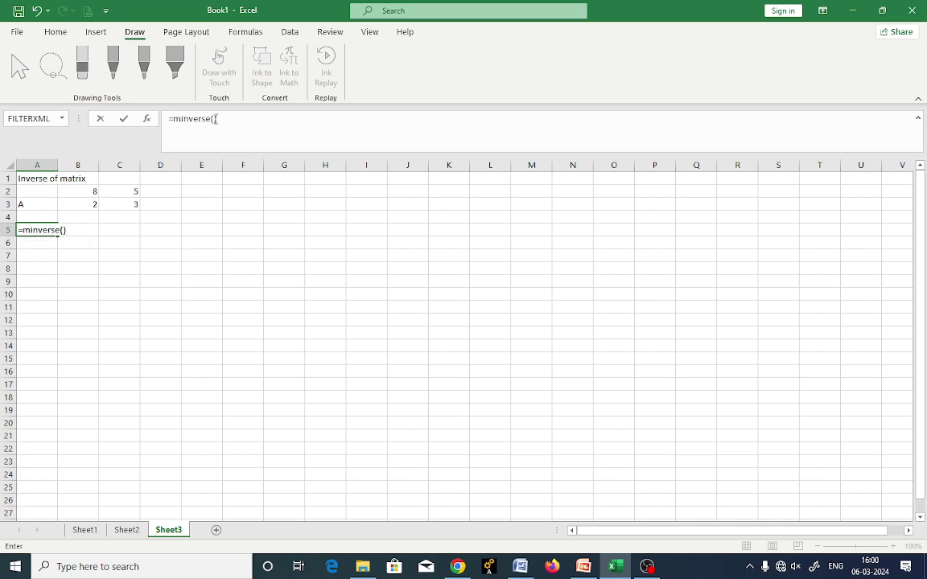
pyautogui.moveTo(81, 191); pyautogui.dragTo(134, 201)
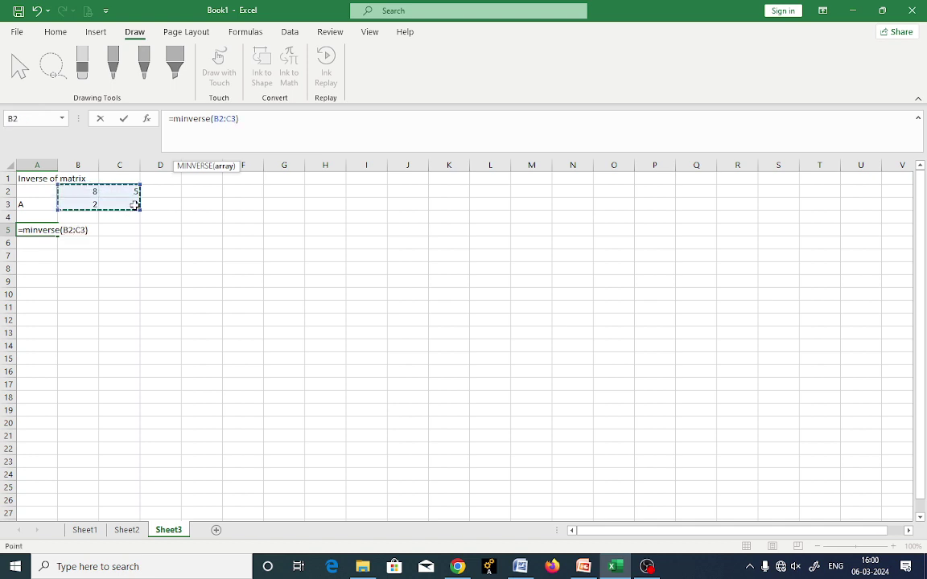
pyautogui.press('Return')
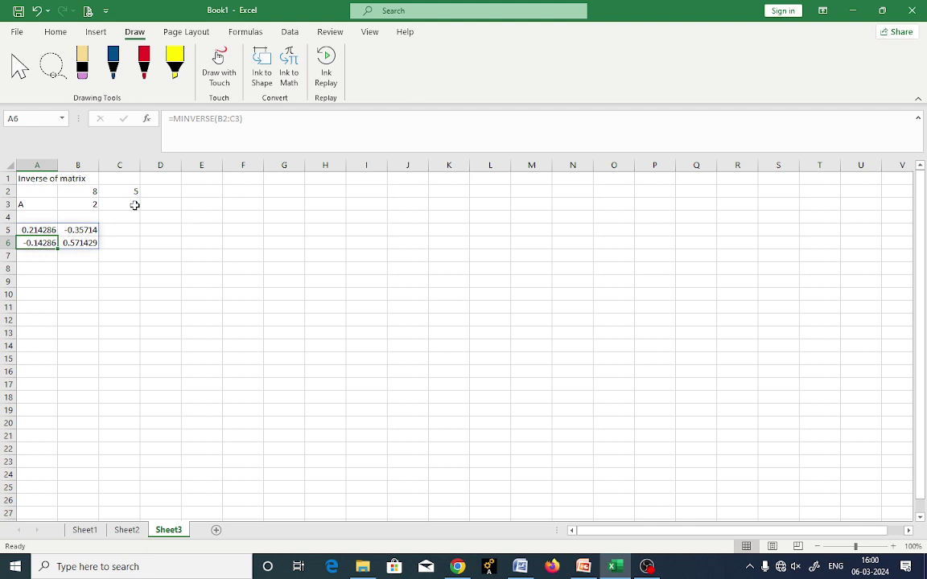
pyautogui.click(228, 295)
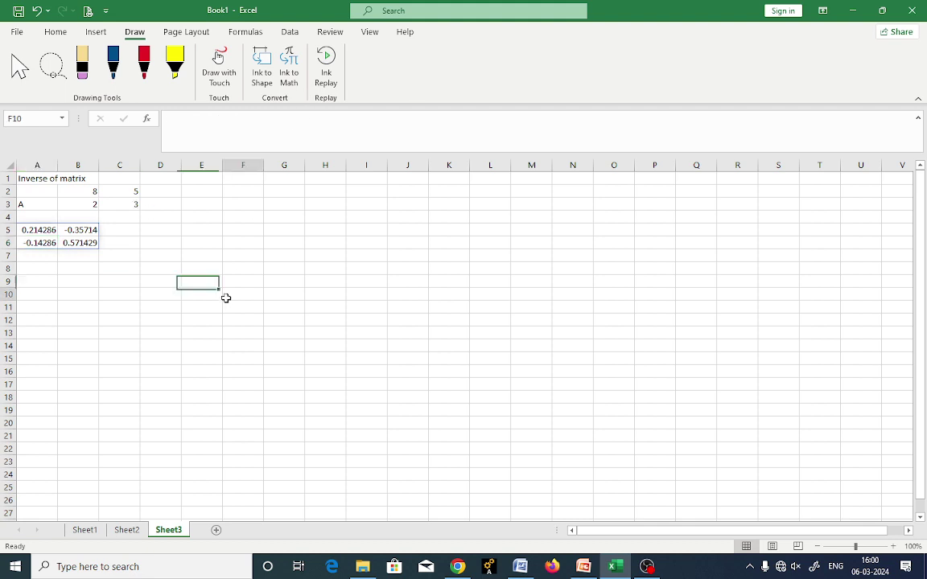
pyautogui.click(202, 118)
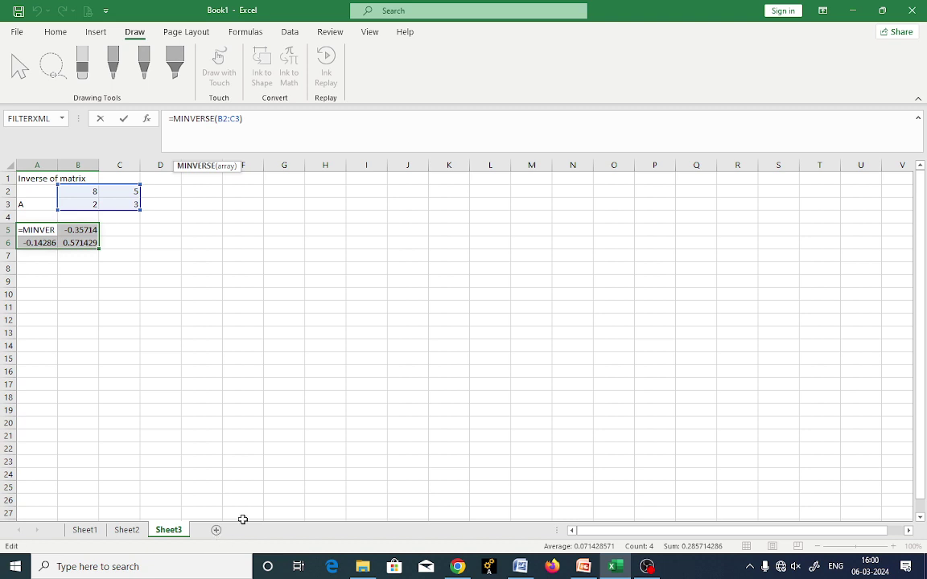
pyautogui.click(348, 420)
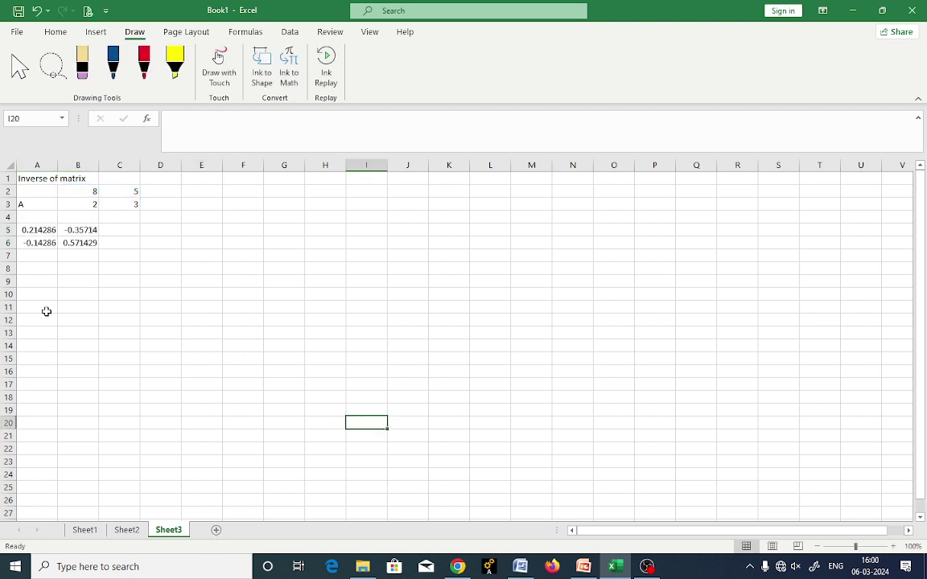
pyautogui.click(41, 282)
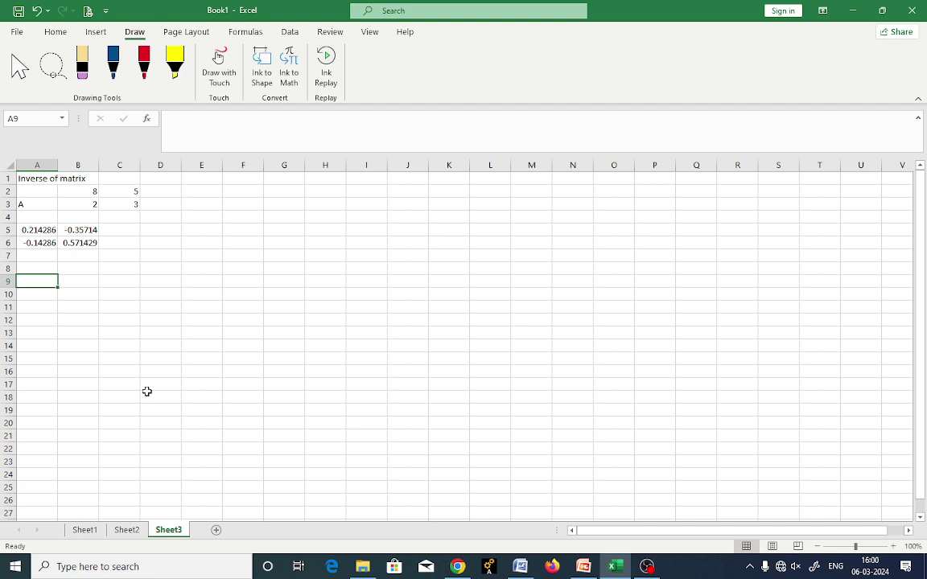
# Add the heading 'Determinant of Matrix' in A9 and the label A in A11
pyautogui.write('Determi')
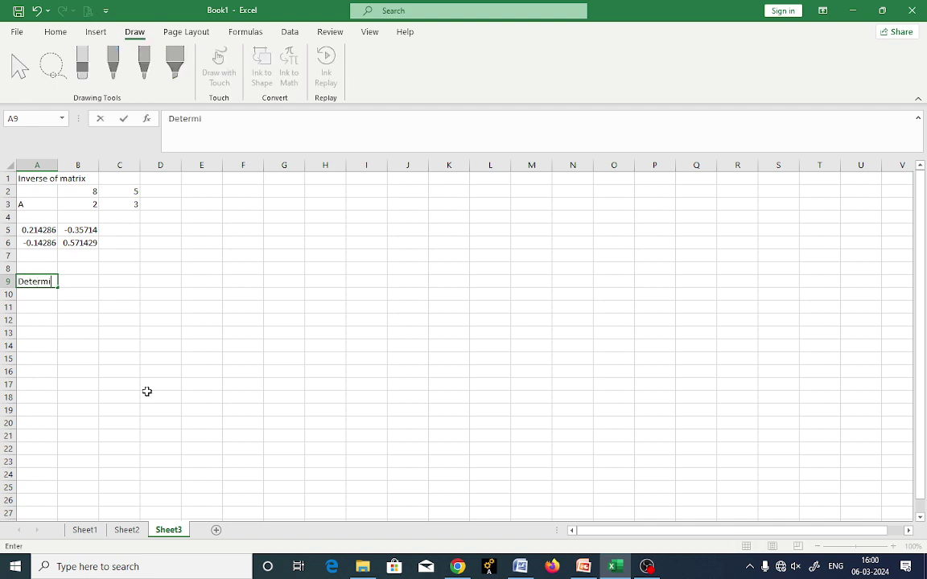
pyautogui.write('nant of Mat')
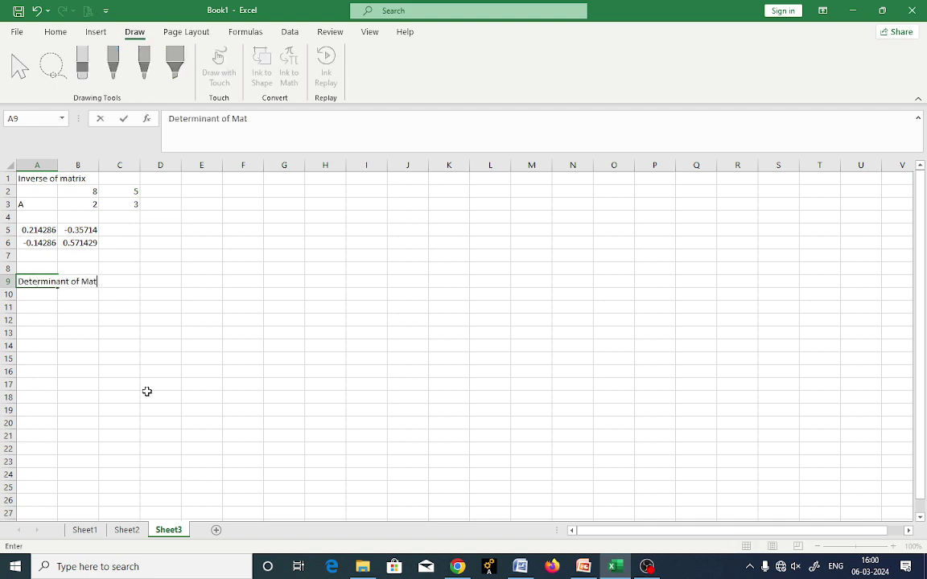
pyautogui.write('rix')
pyautogui.press('Return')
pyautogui.press('Return')
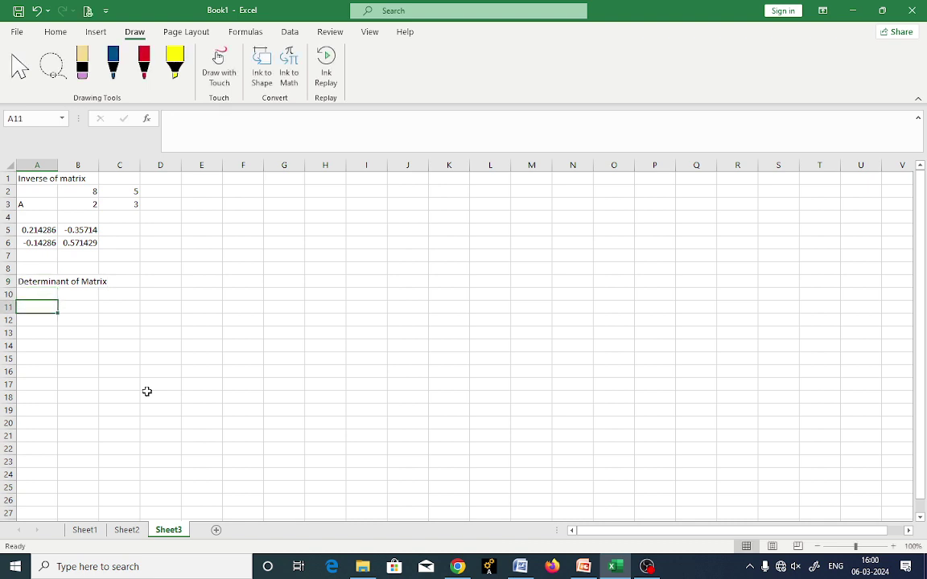
pyautogui.write('A')
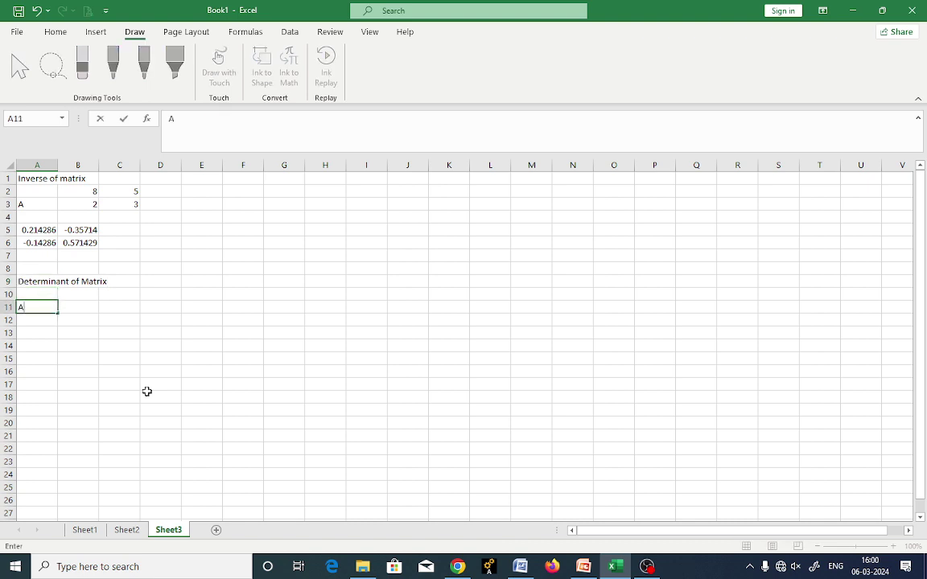
pyautogui.press('Tab')
# Copy matrix A from B2:C3 into B11:C12
pyautogui.press('Up')
pyautogui.press('Up')
pyautogui.press('Up')
pyautogui.press('Up')
pyautogui.press('Up')
pyautogui.press('Up')
pyautogui.press('Up')
pyautogui.press('Up')
pyautogui.press('Up')
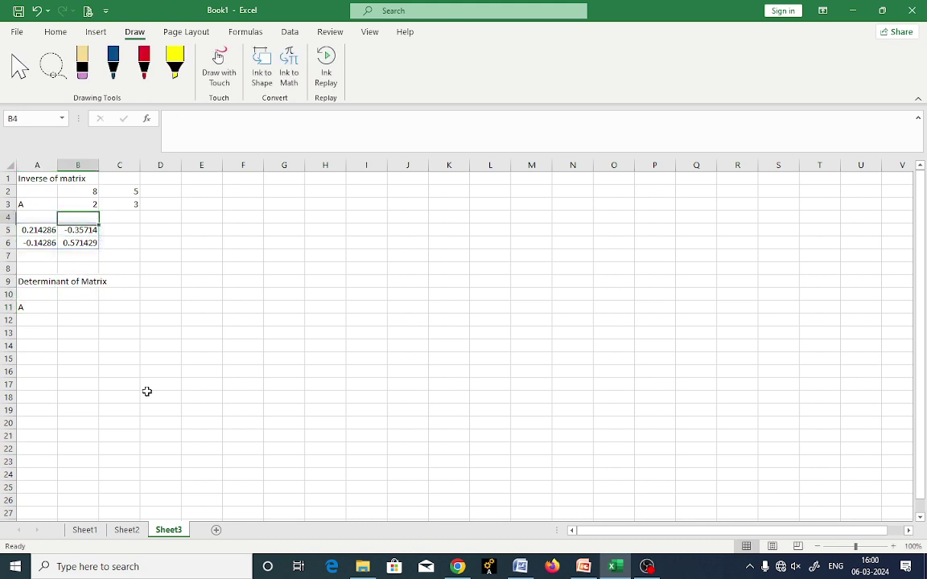
pyautogui.hotkey('shift', 'Right')
pyautogui.hotkey('shift', 'Down')
pyautogui.hotkey('ctrl', 'c')
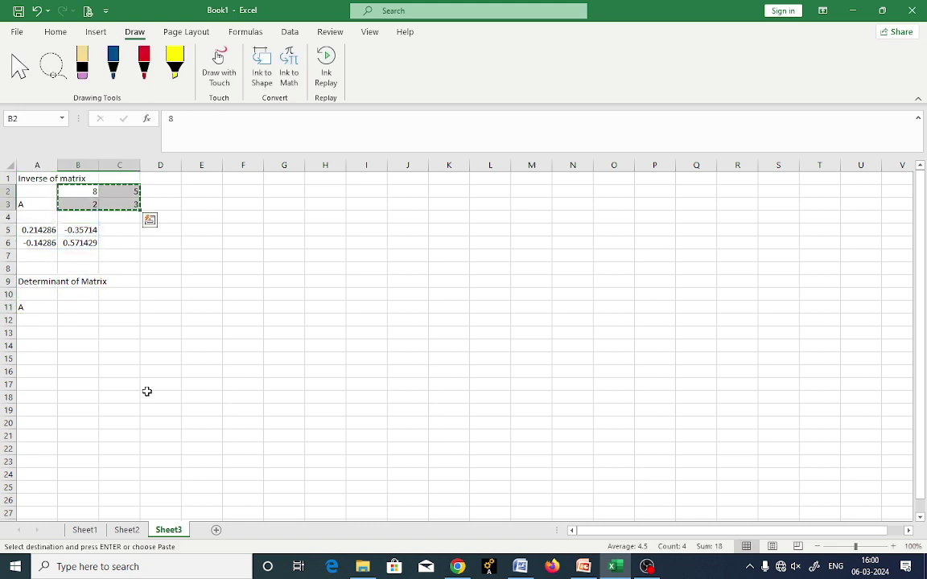
pyautogui.press('Down')
pyautogui.press('Down')
pyautogui.press('Down')
pyautogui.press('Down')
pyautogui.press('Down')
pyautogui.press('Down')
pyautogui.press('Down')
pyautogui.press('Down')
pyautogui.press('Down')
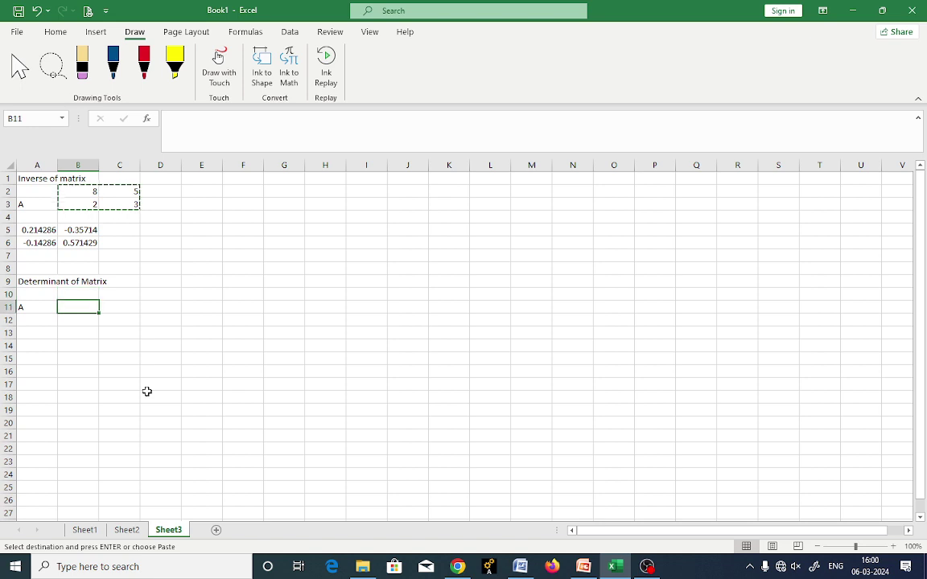
pyautogui.hotkey('ctrl', 'v')
pyautogui.press('Down')
pyautogui.press('Down')
pyautogui.press('Down')
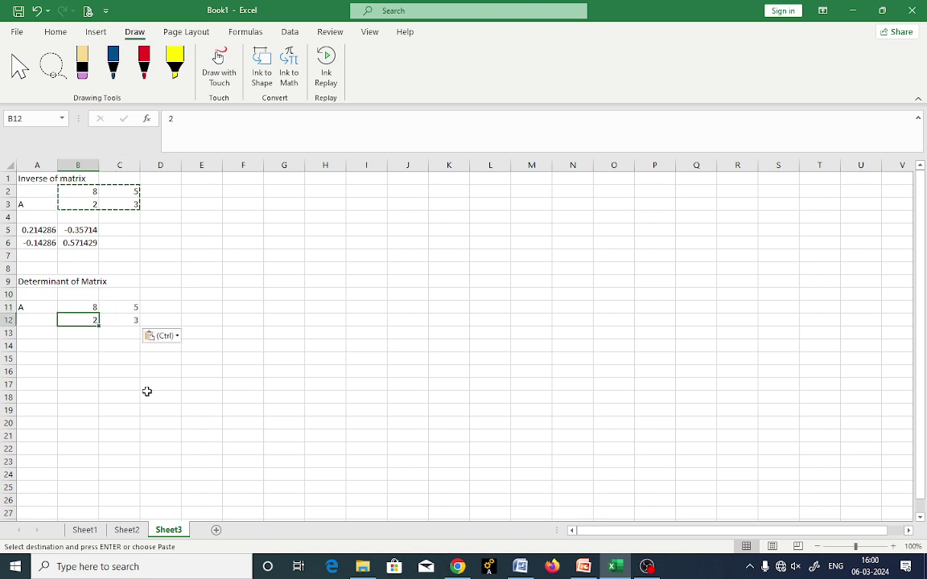
pyautogui.press('Left')
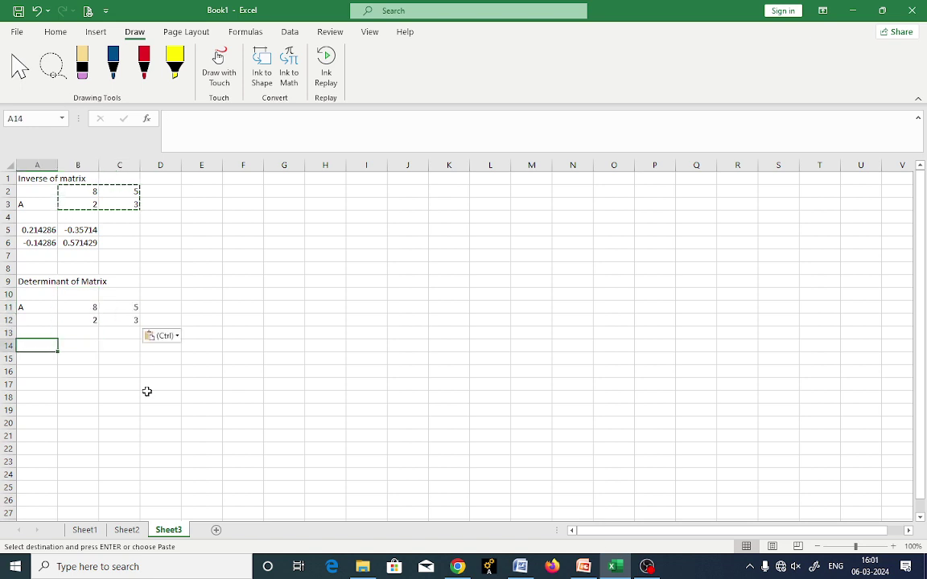
pyautogui.write('=')
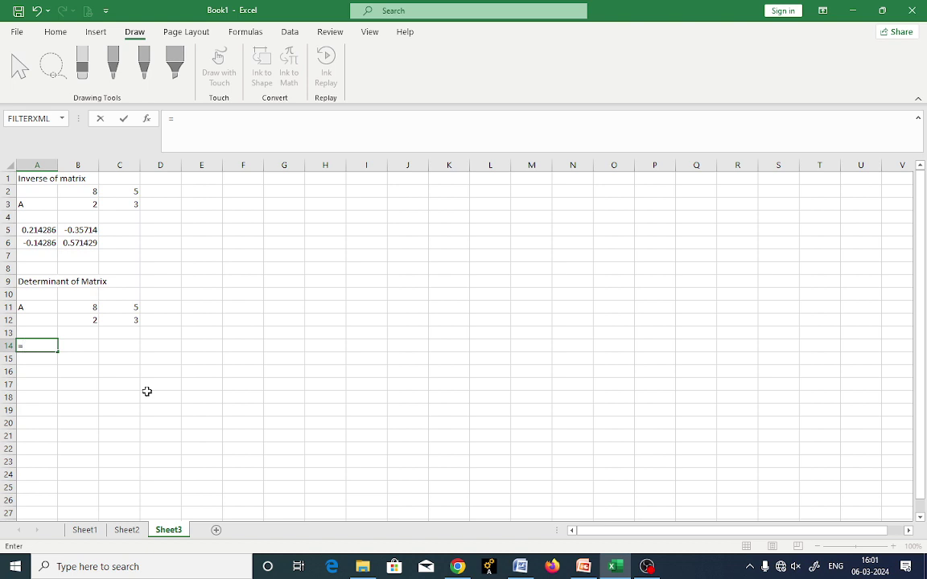
pyautogui.write('d')
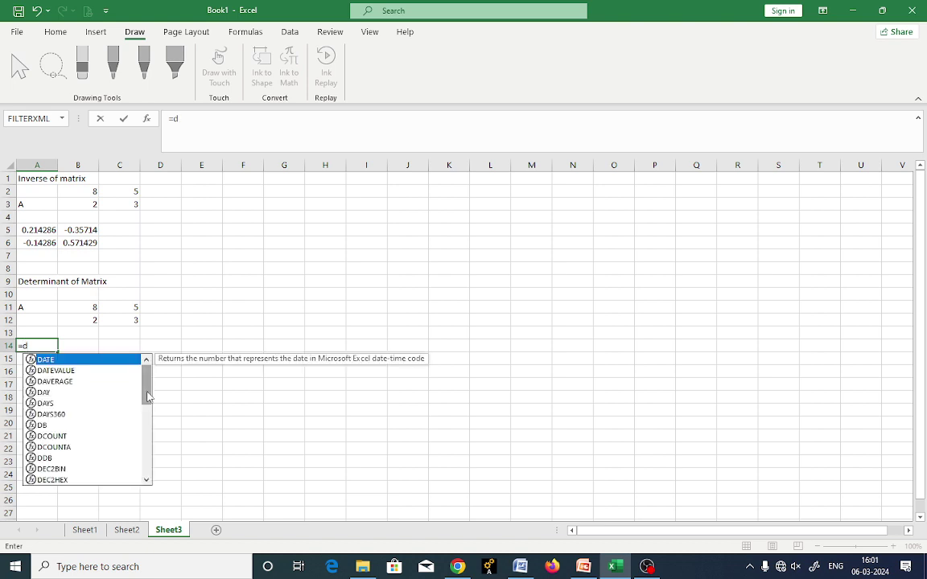
# Enter =MDETERM(B11:C12) in A14, giving the determinant 14
pyautogui.press('BackSpace')
pyautogui.write('m')
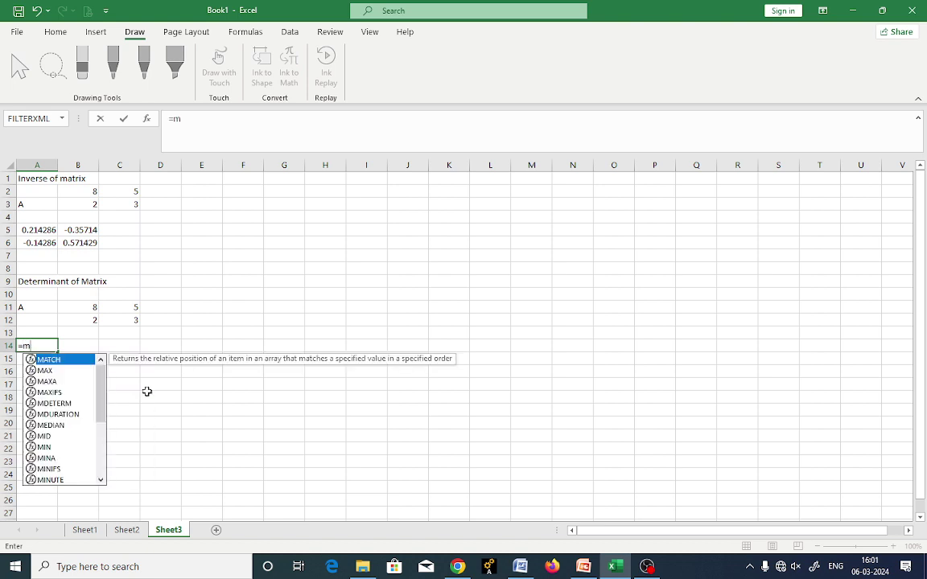
pyautogui.write('d')
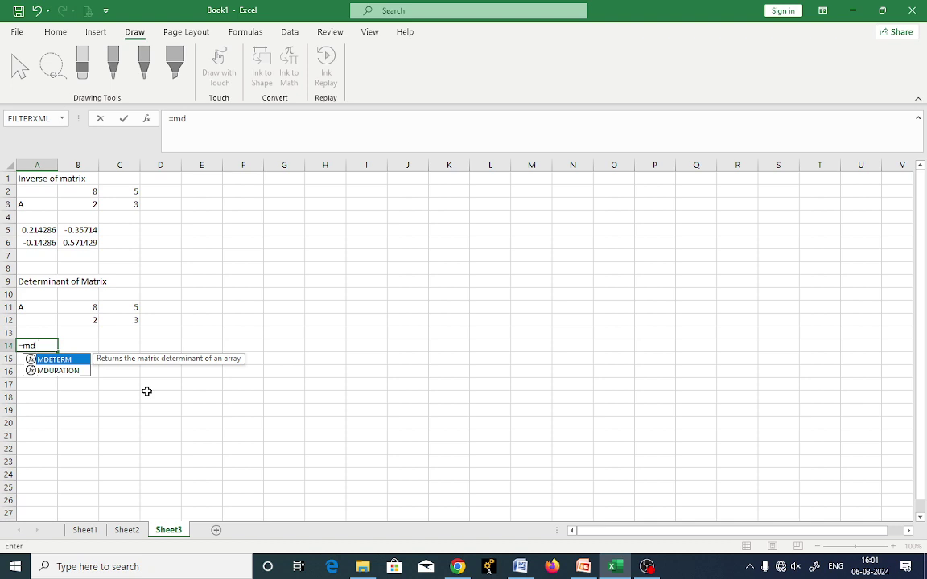
pyautogui.write('eter')
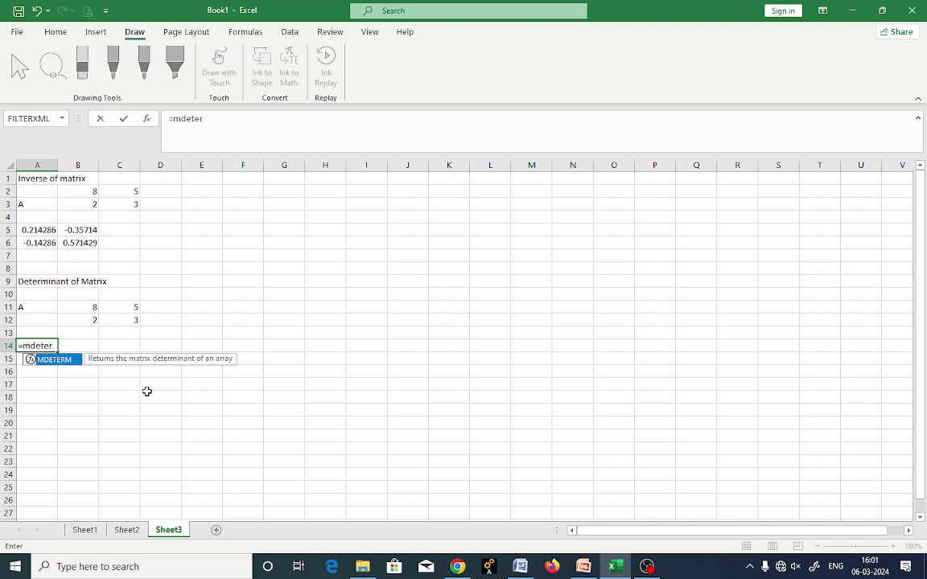
pyautogui.write('m()')
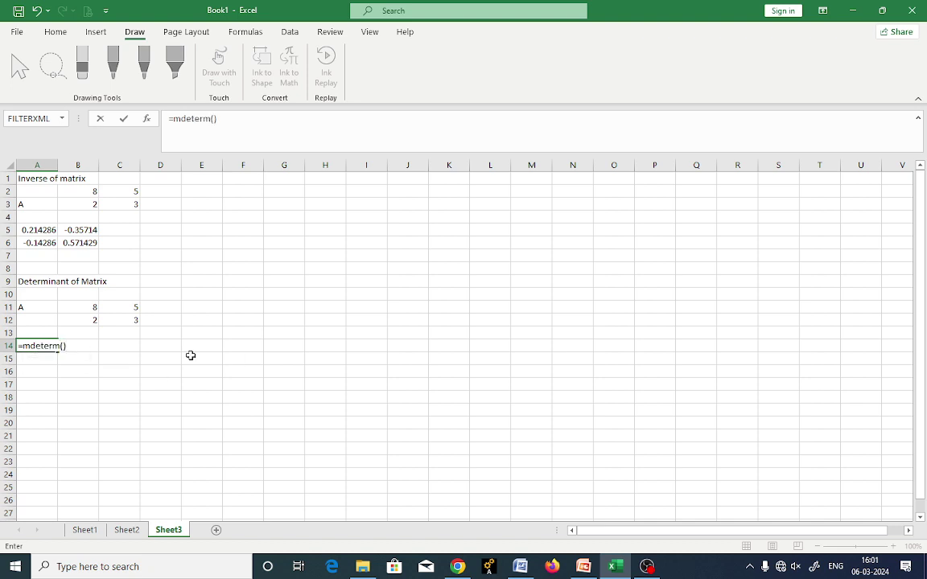
pyautogui.click(213, 118)
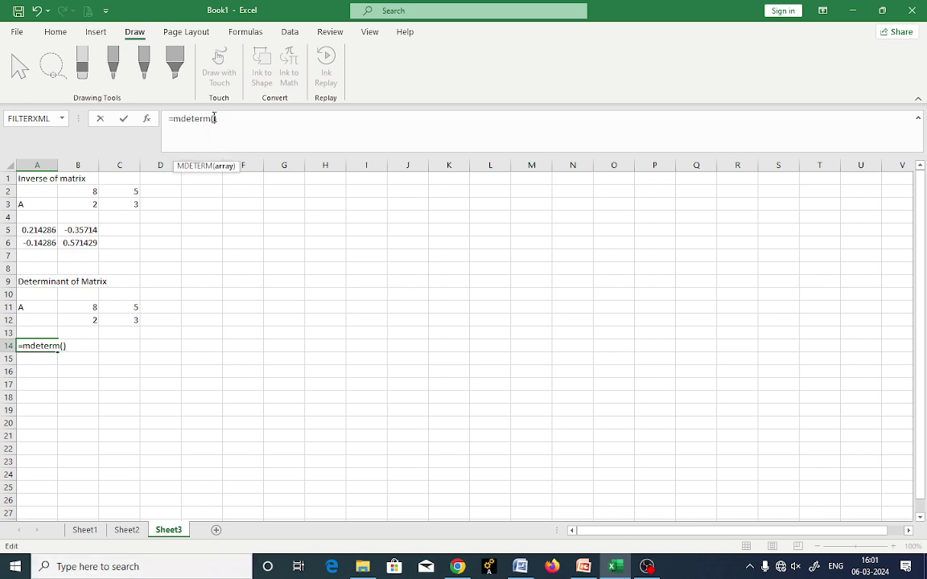
pyautogui.moveTo(81, 309); pyautogui.dragTo(120, 324)
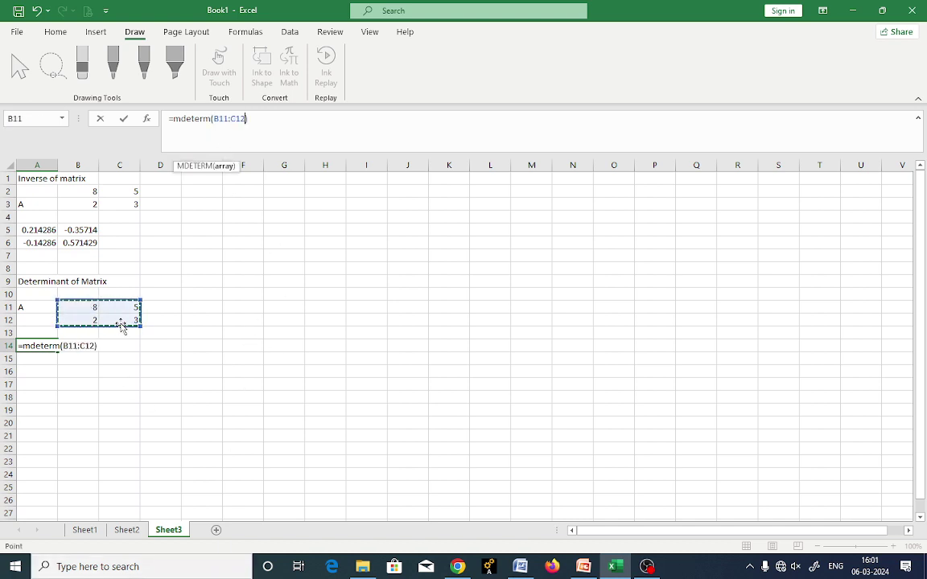
pyautogui.press('Return')
pyautogui.click(240, 410)
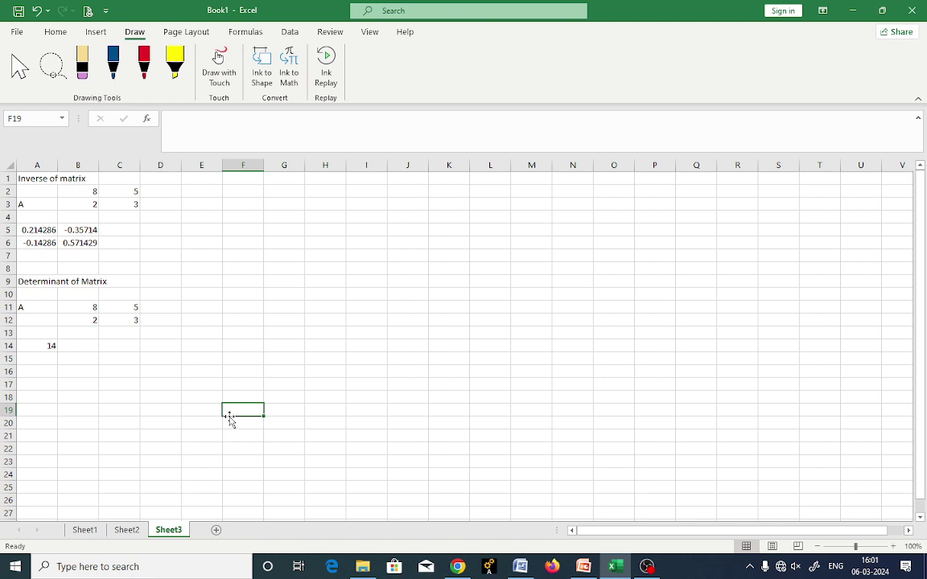
pyautogui.click(41, 342)
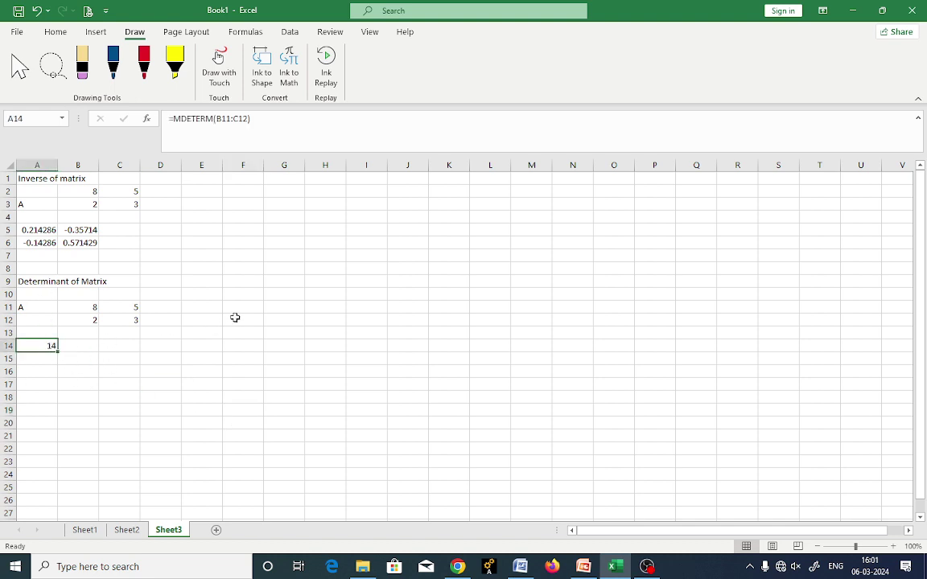